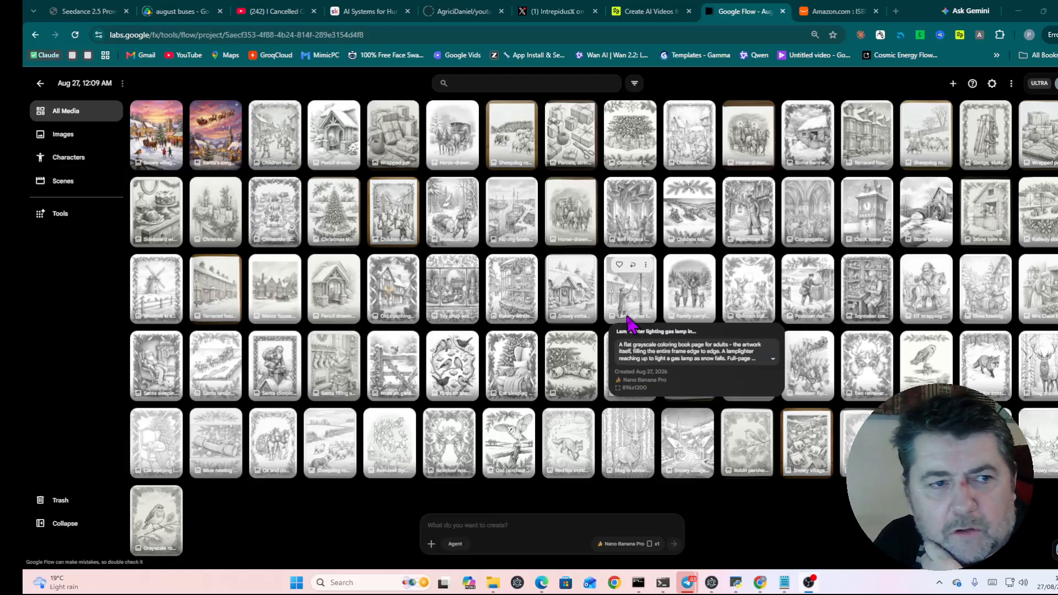
Step: Download the pencil drawing of the snow-covered church porch from the project in the 4K upscaled size
mouse_move(670, 473)
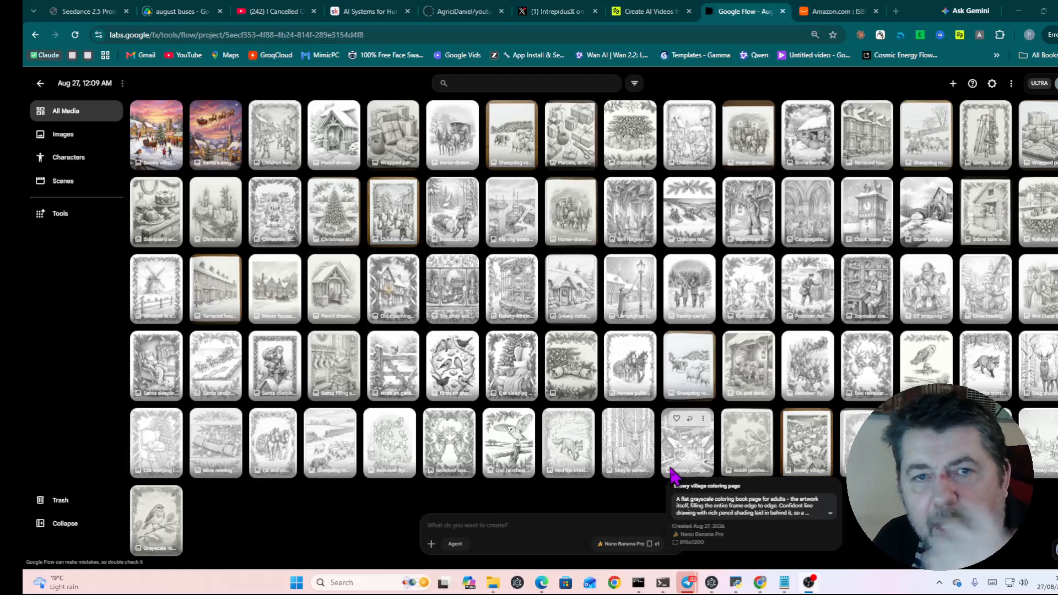
mouse_move(351, 117)
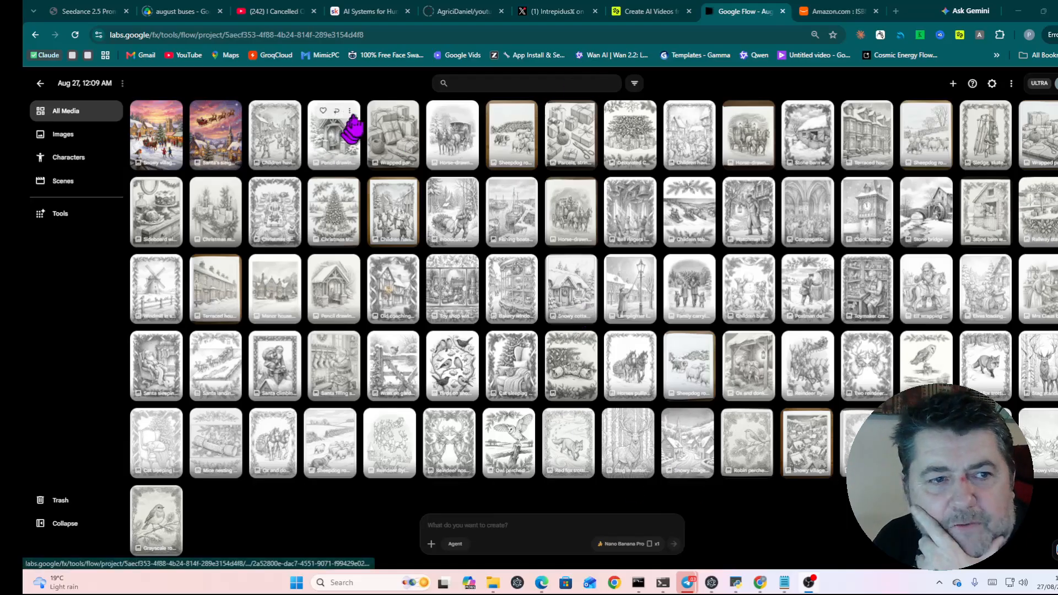
left_click(349, 112)
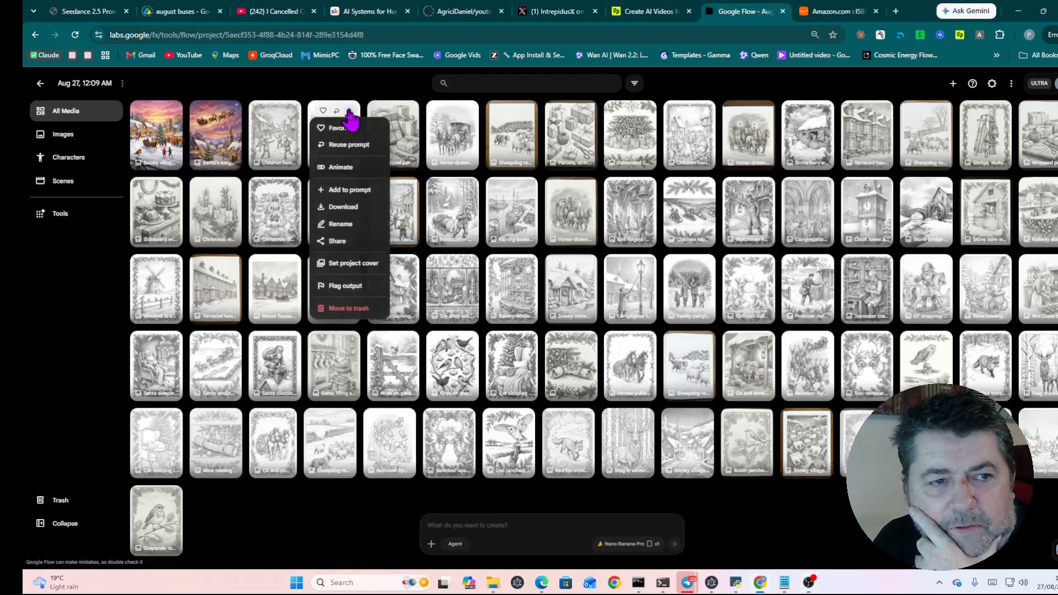
mouse_move(337, 209)
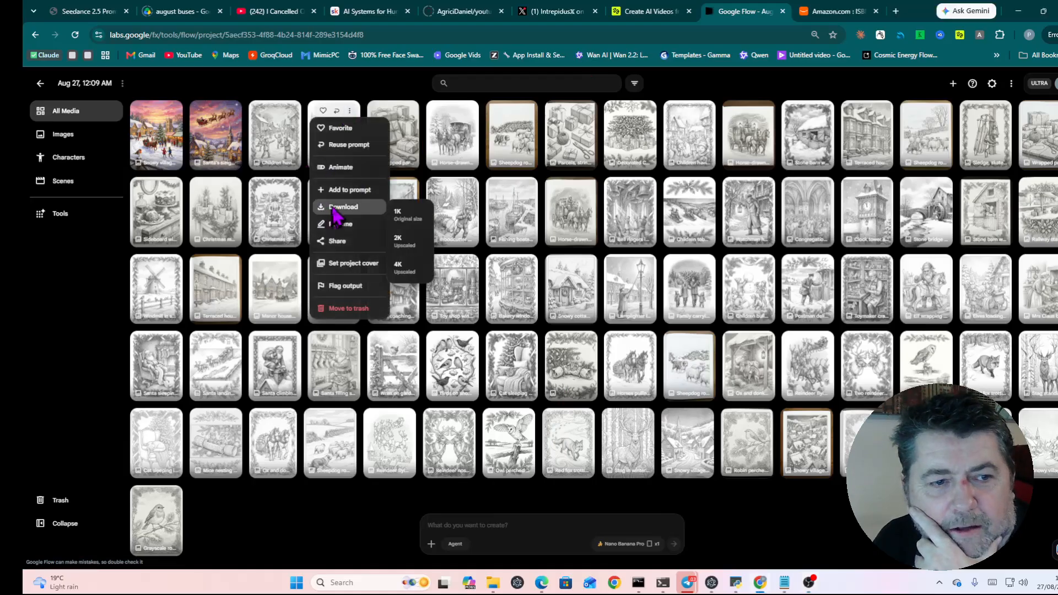
left_click(402, 270)
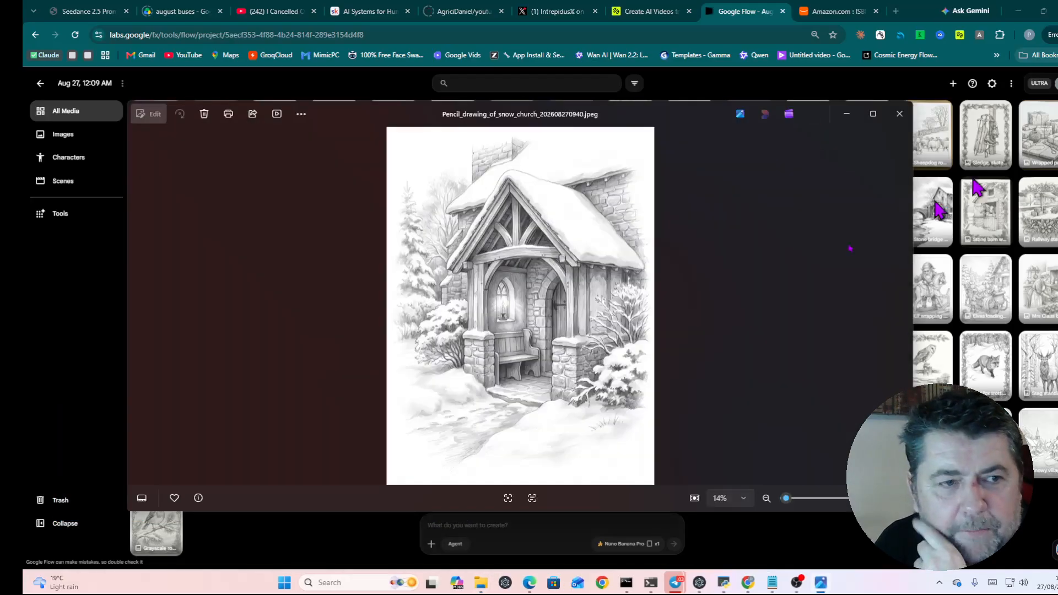
Step: Inspect the downloaded church porch drawing's pencil detail around the bench up close, and close the image viewer
scroll(537, 377, "up", 3)
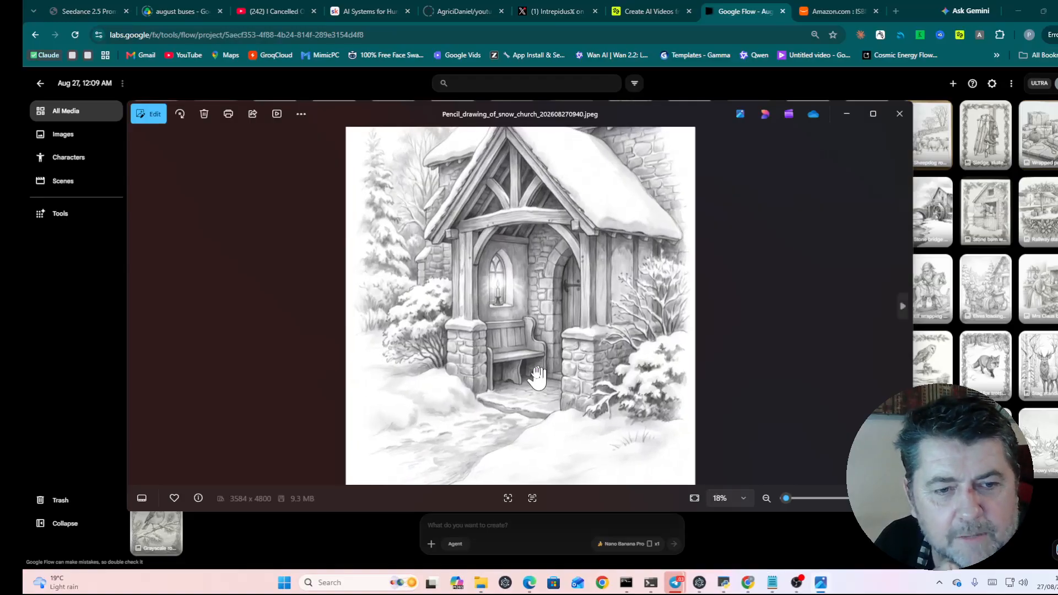
scroll(537, 378, "up", 6)
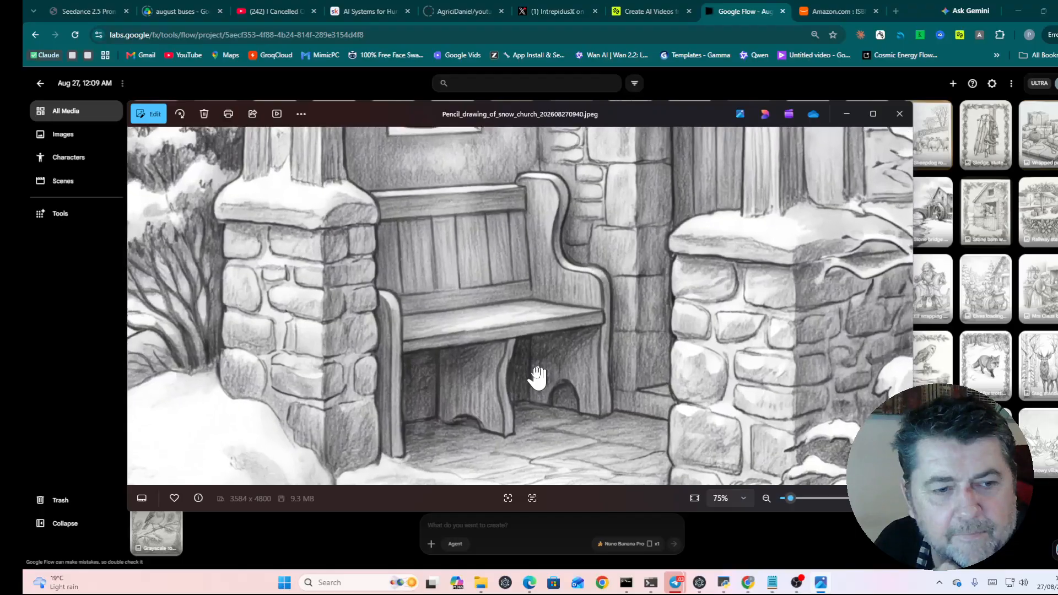
scroll(538, 377, "up", 6)
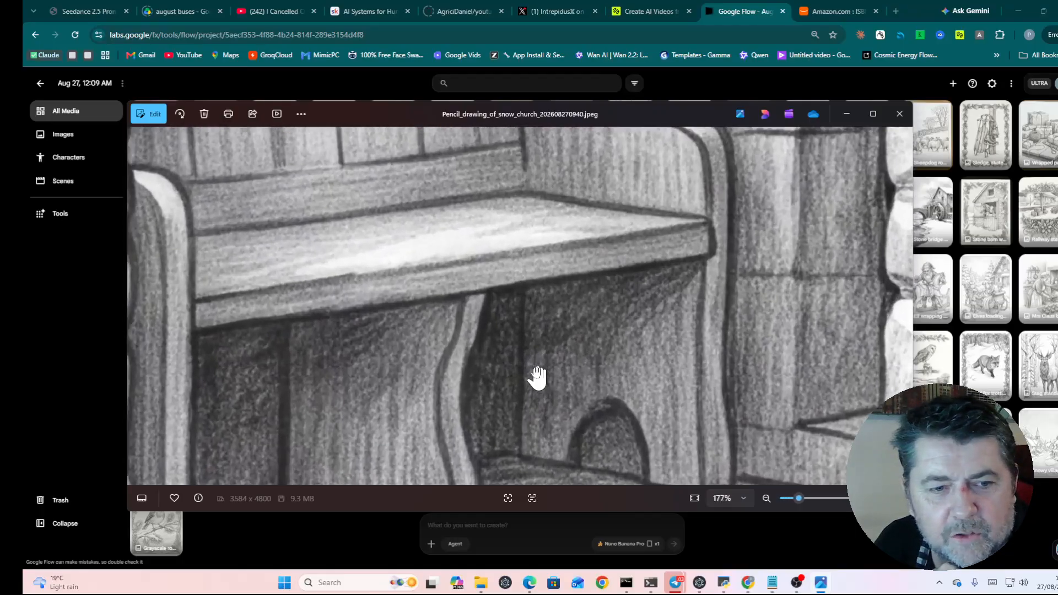
scroll(538, 377, "down", 15)
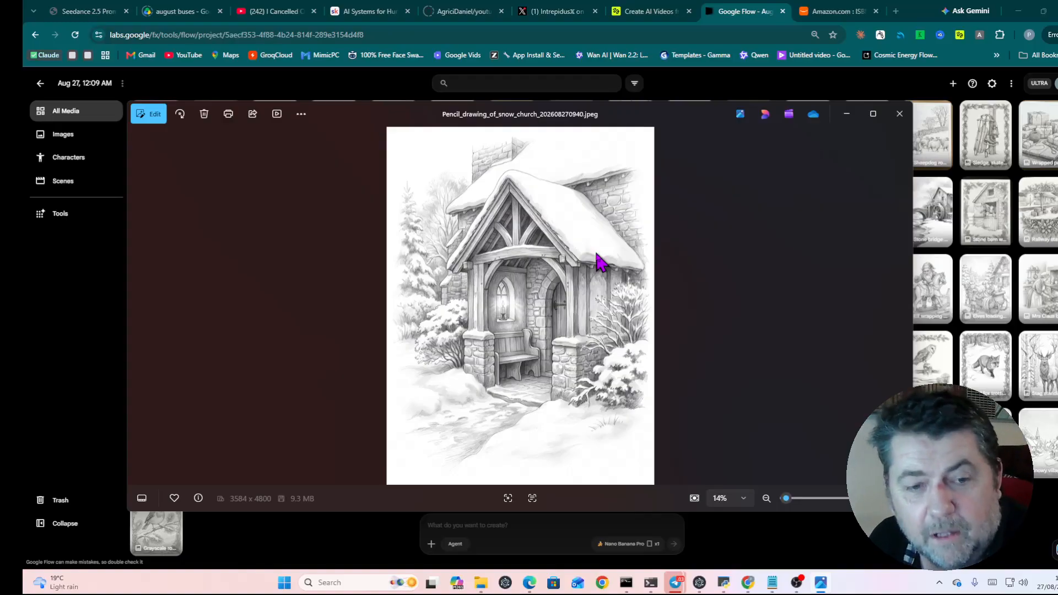
left_click(900, 114)
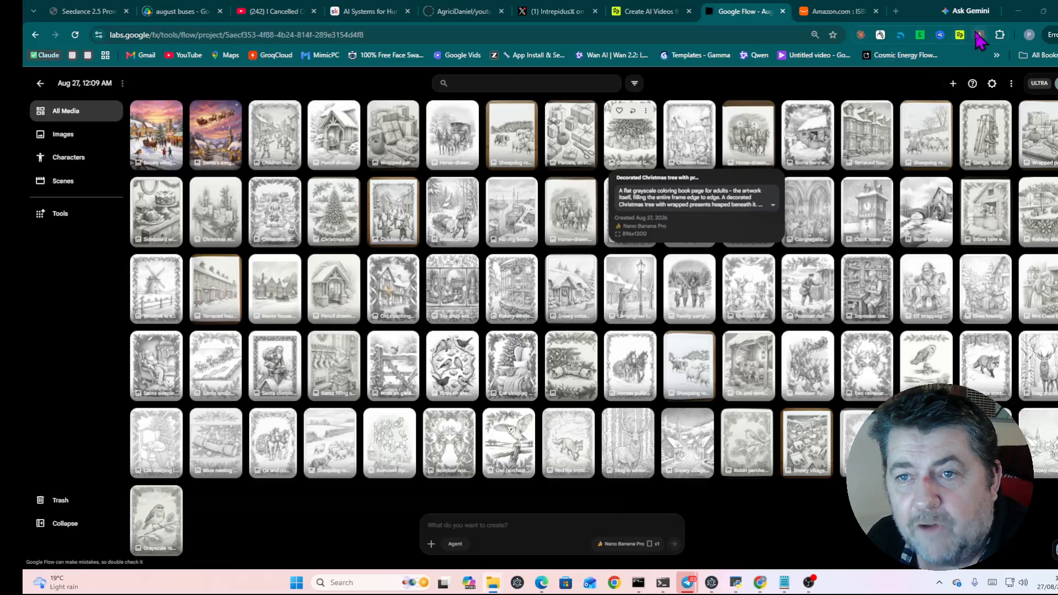
Step: Check the AutoImage extension's image options, overall progress and scene details, and dismiss it
left_click(979, 35)
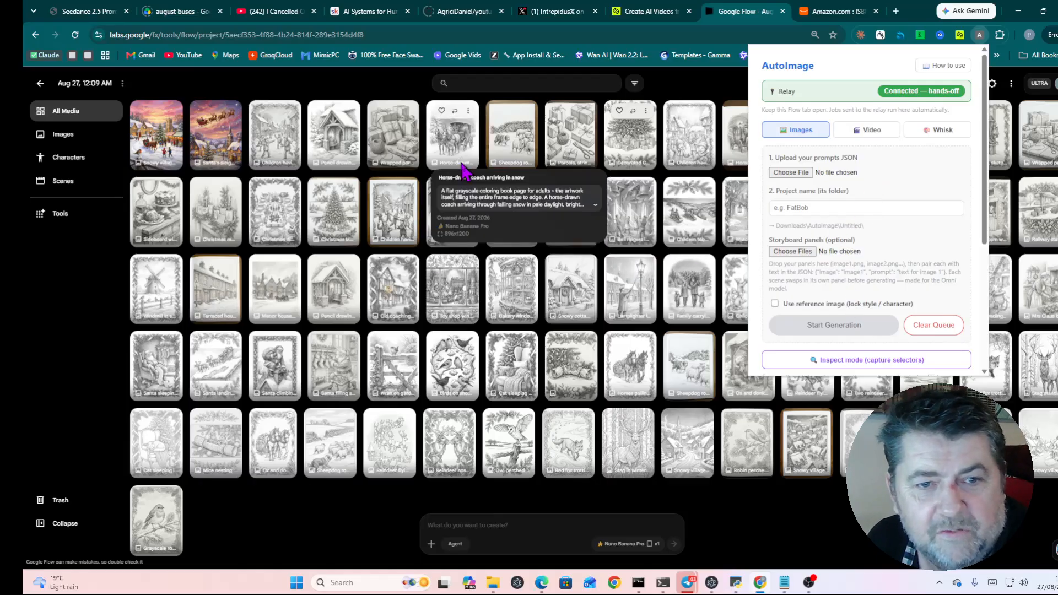
scroll(799, 212, "down", 4)
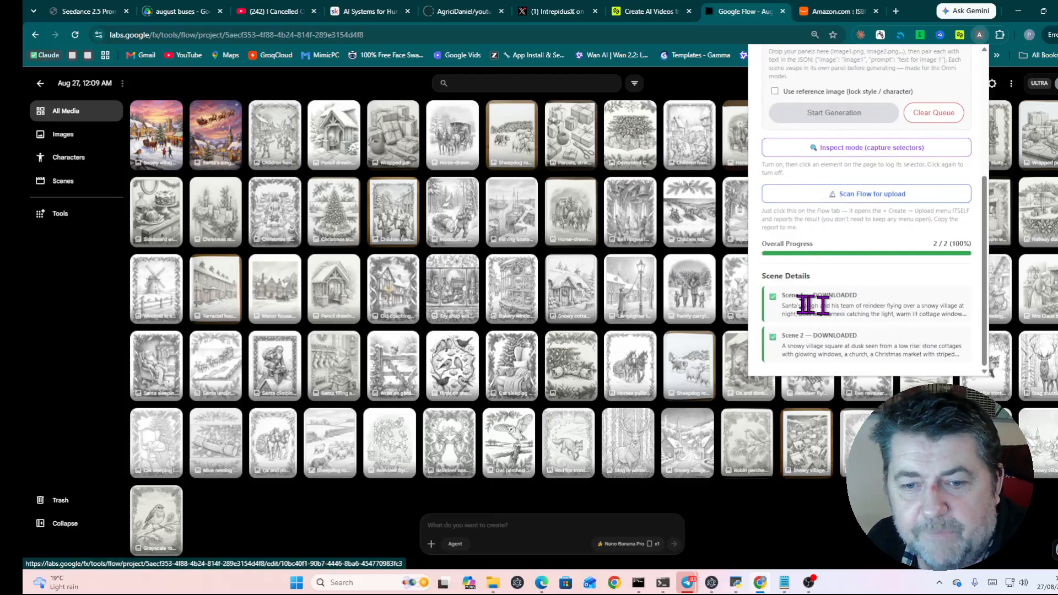
left_click(719, 90)
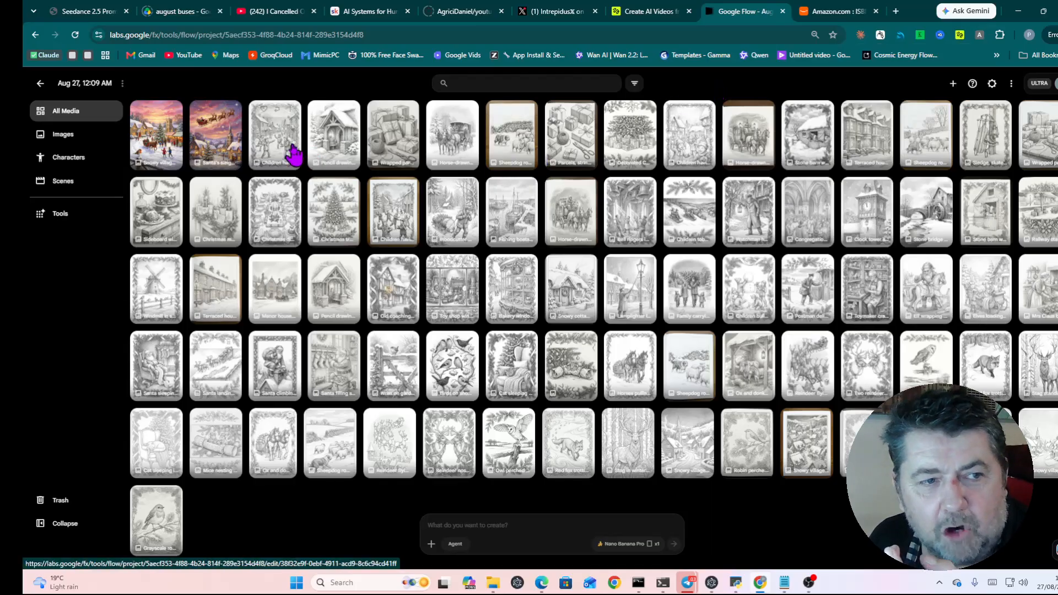
mouse_move(293, 155)
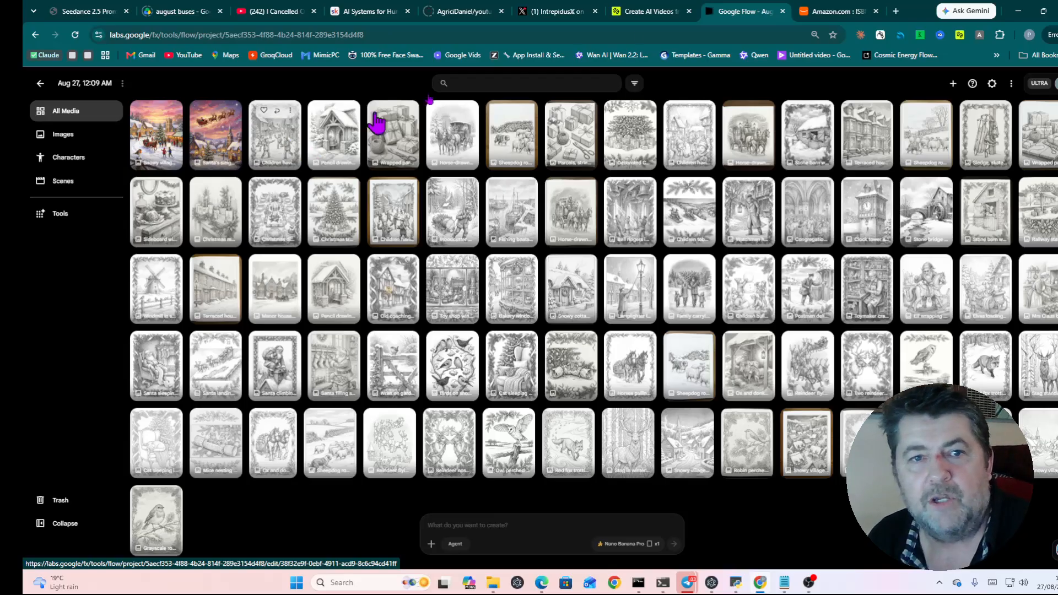
Step: Switch to Higgsfield, view its image generation page, and open the MCP & CLI setup page
left_click(639, 13)
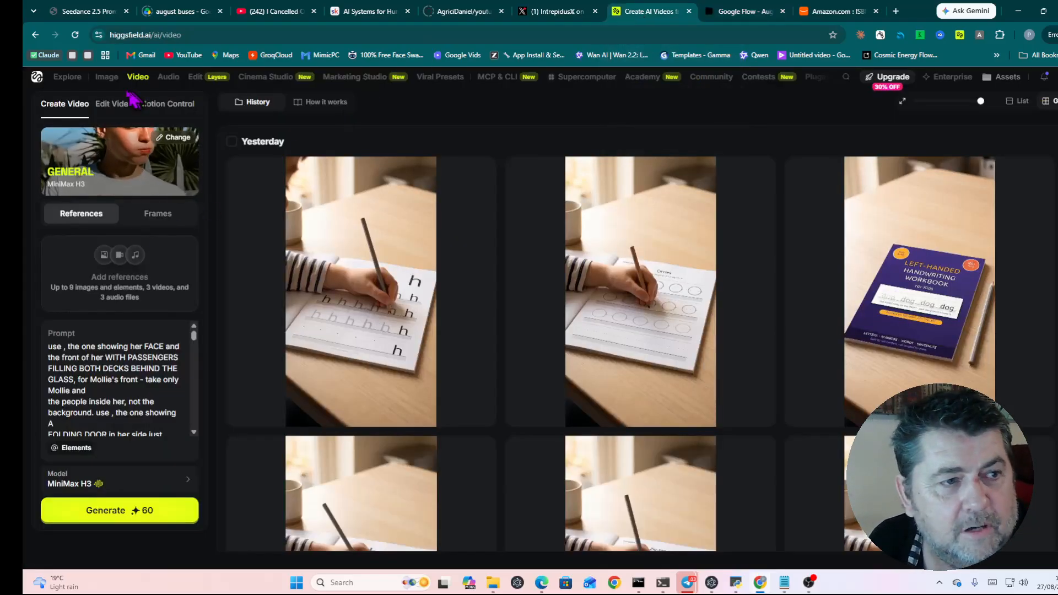
left_click(106, 78)
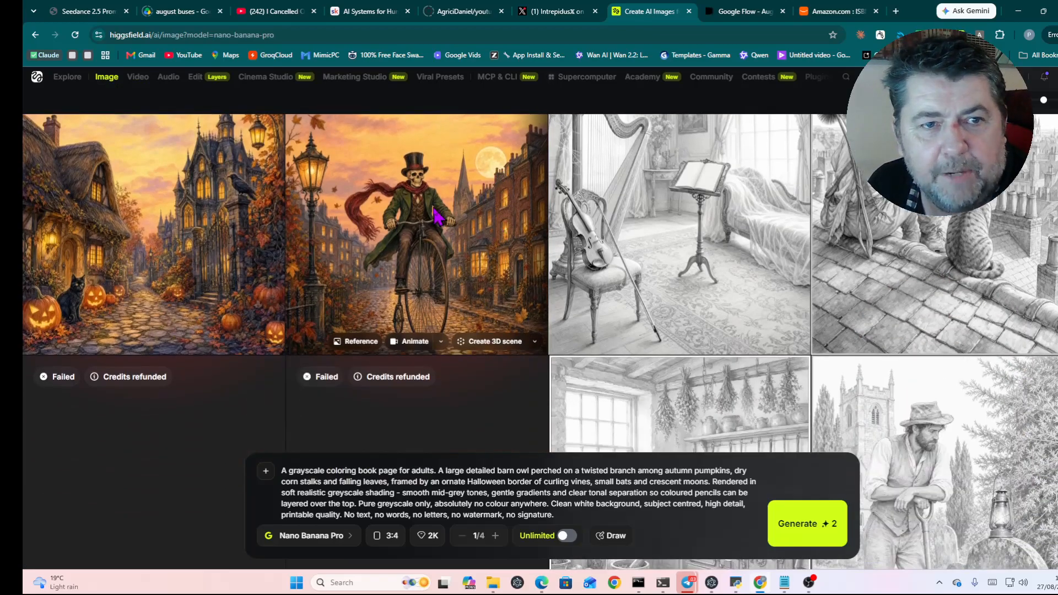
left_click(507, 80)
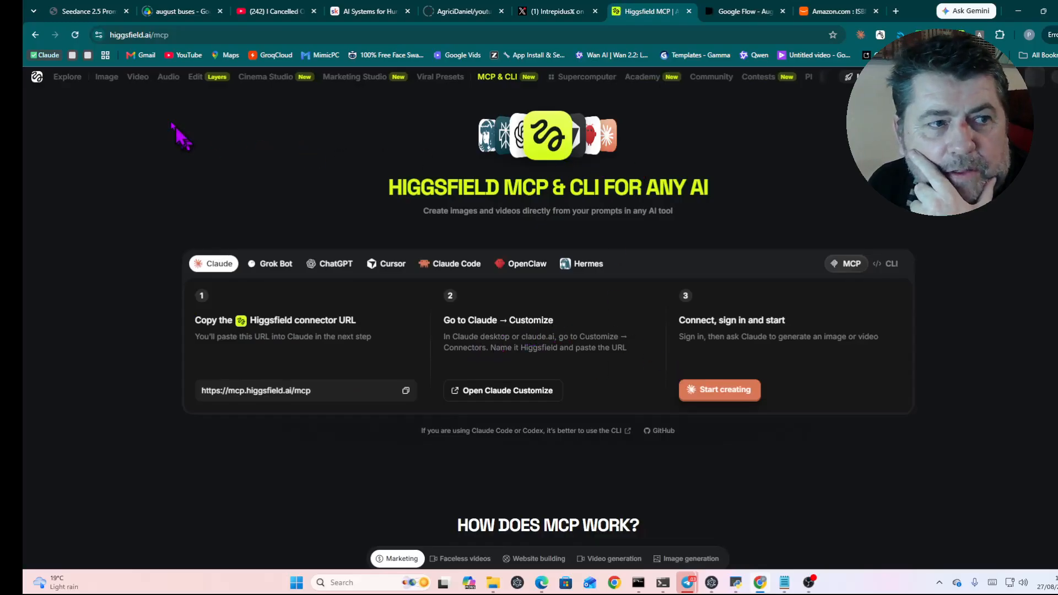
Step: Browse the Higgsfield image history to the greyscale gothic scenes and view the mausoleum with the weeping angel enlarged
left_click(117, 78)
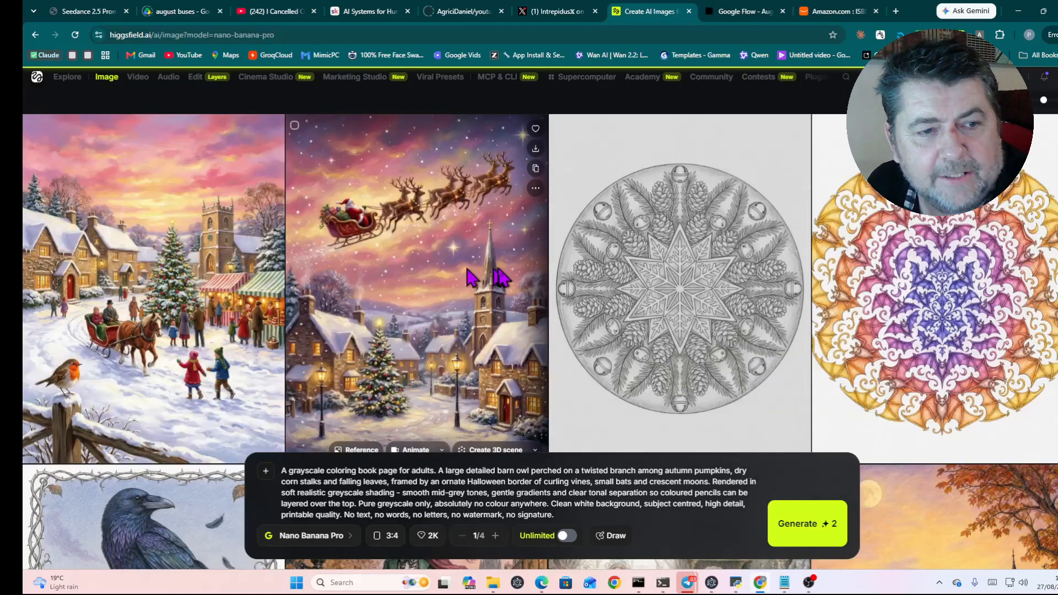
scroll(703, 208, "down", 5)
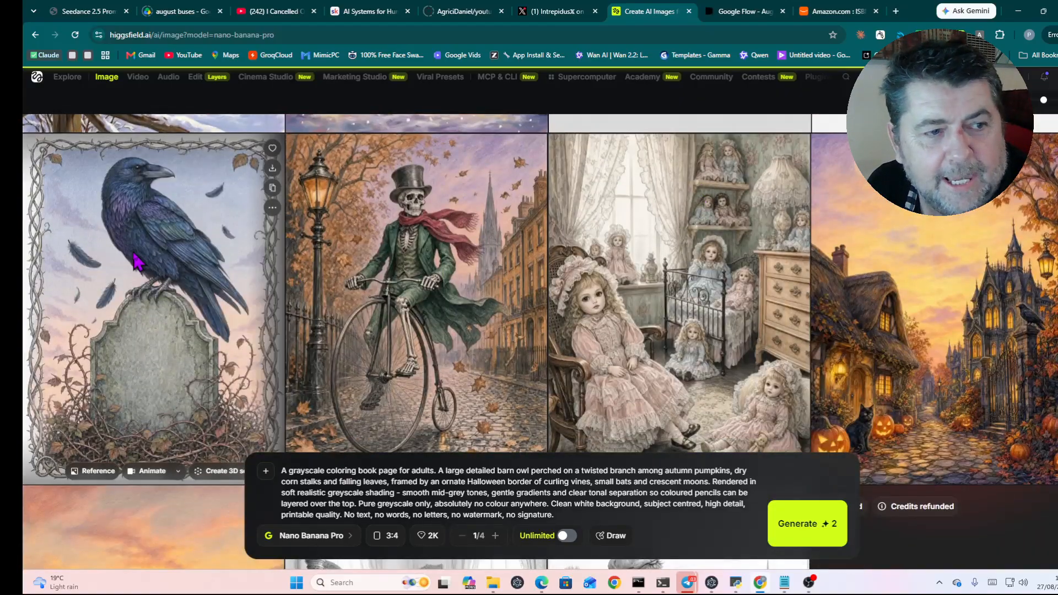
scroll(609, 276, "down", 10)
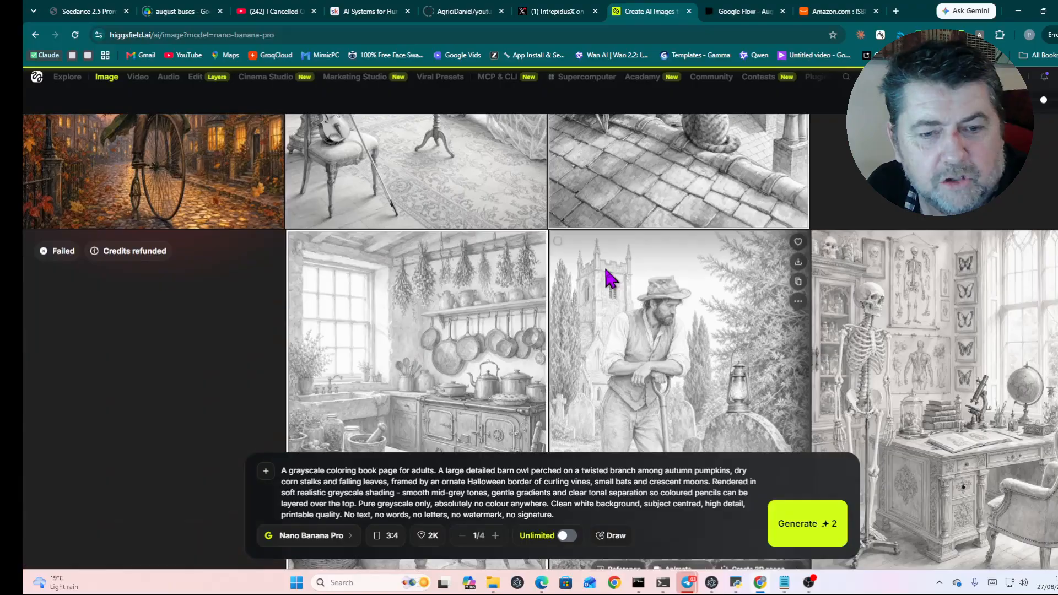
scroll(660, 254, "down", 10)
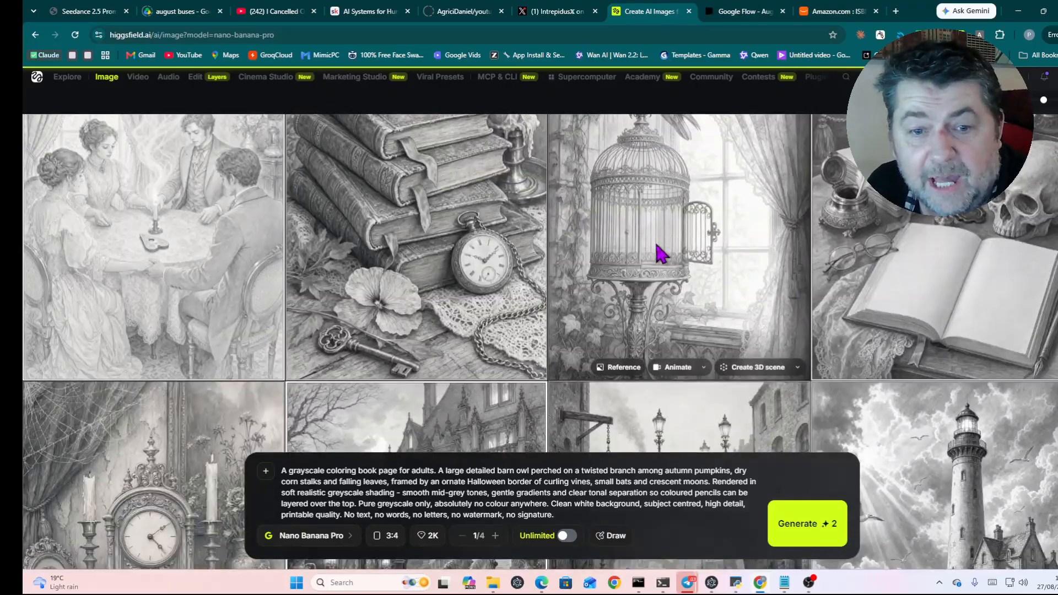
scroll(660, 253, "down", 15)
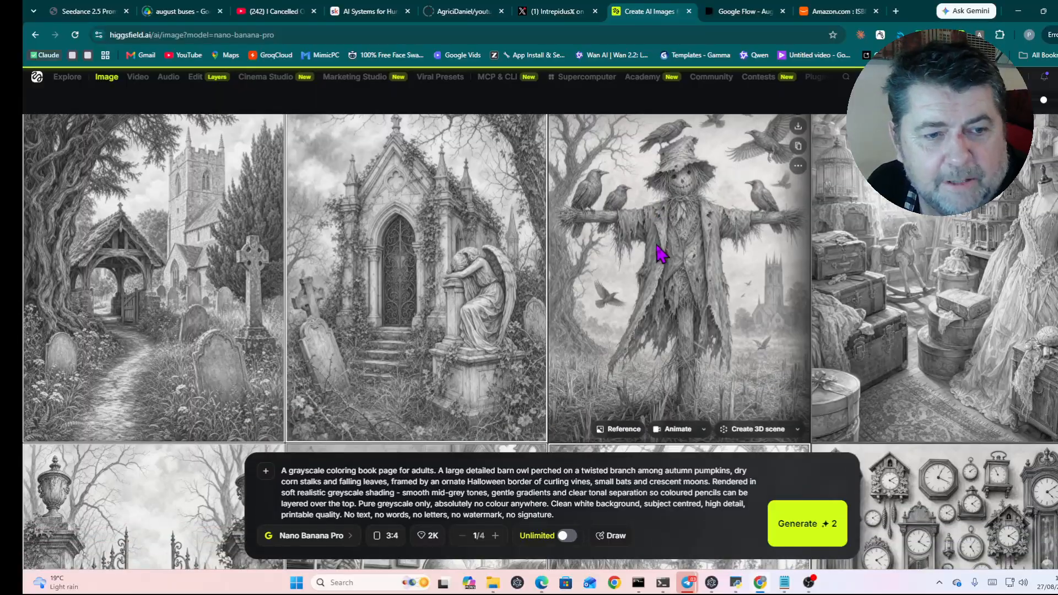
left_click(470, 284)
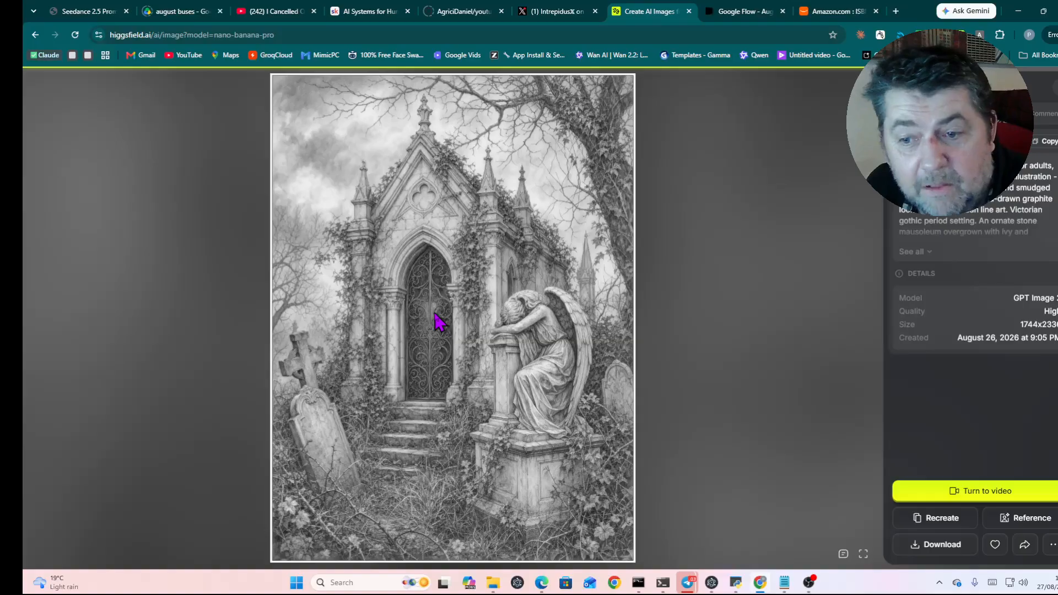
key("Escape")
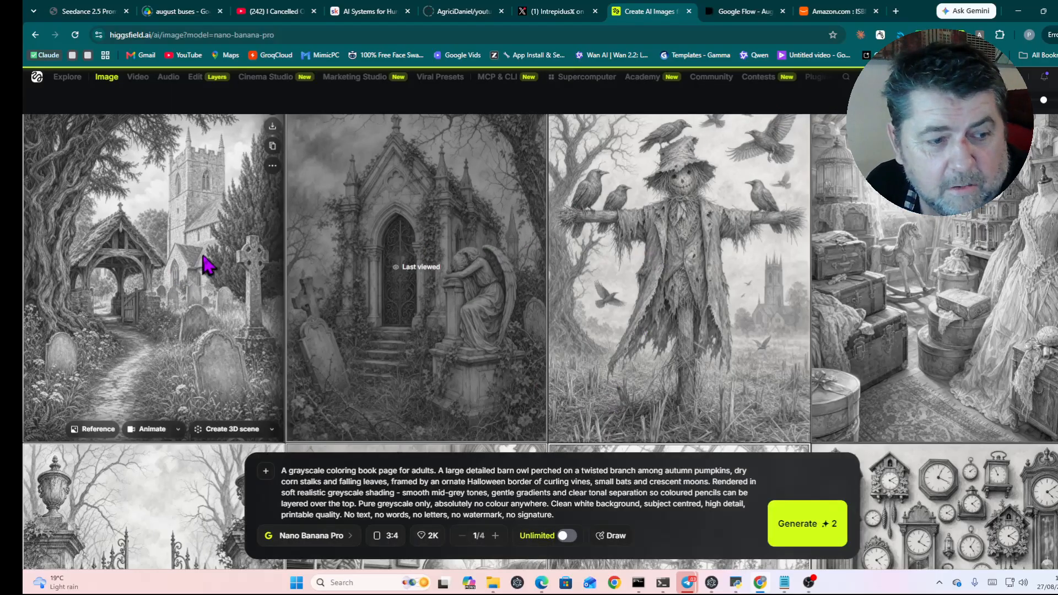
Step: Examine the other greyscale gothic coloring pages in the Higgsfield history, from the cemetery gates to the puppet theatre
scroll(208, 265, "down", 5)
scroll(468, 256, "up", 4)
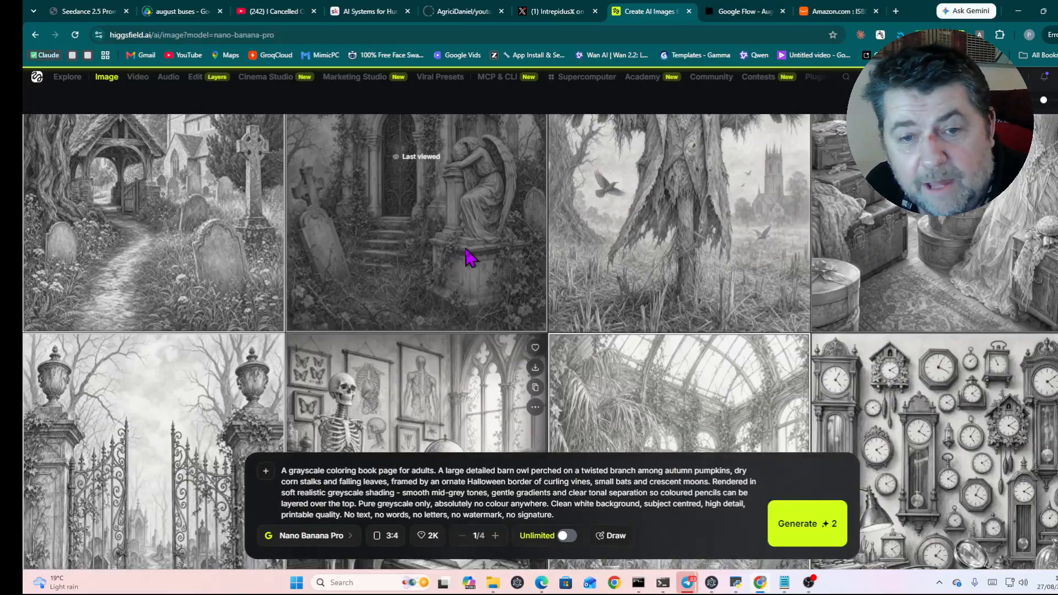
scroll(468, 257, "up", 3)
scroll(466, 255, "down", 5)
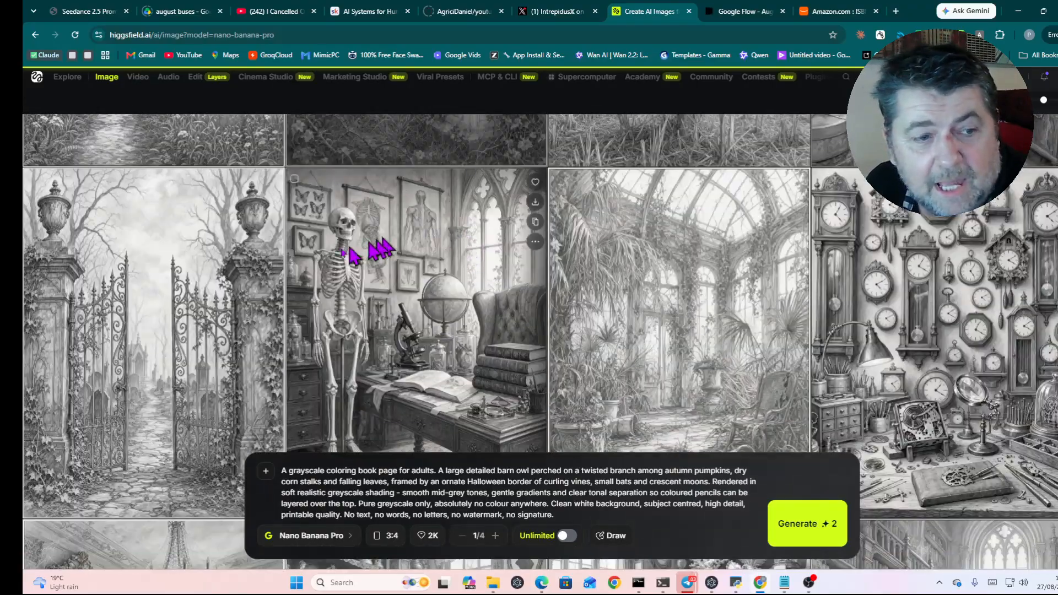
scroll(215, 270, "down", 4)
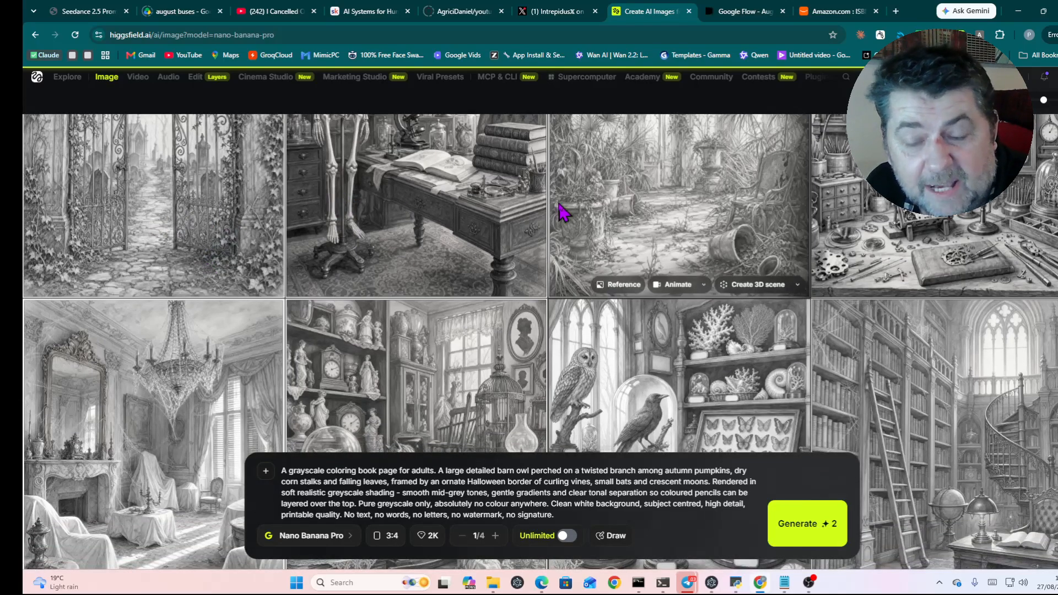
scroll(562, 213, "down", 7)
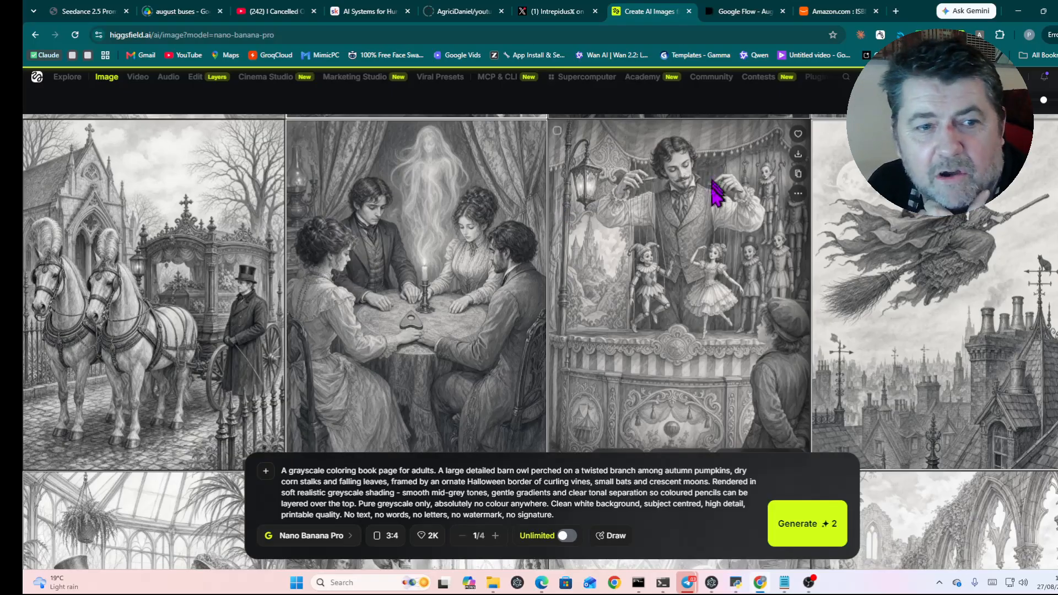
scroll(716, 182, "up", 7)
scroll(715, 196, "up", 4)
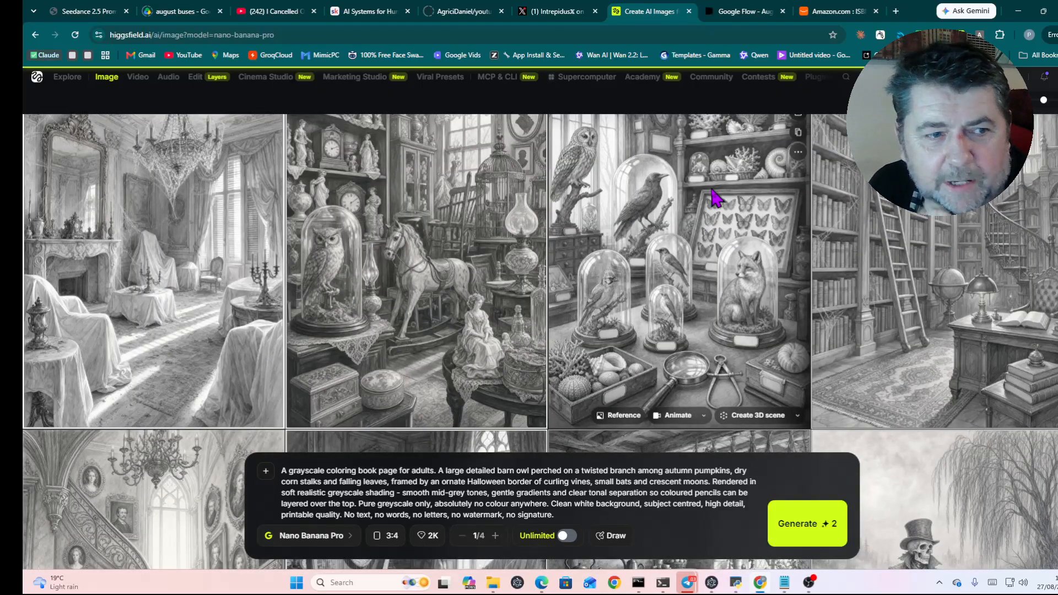
scroll(711, 199, "up", 3)
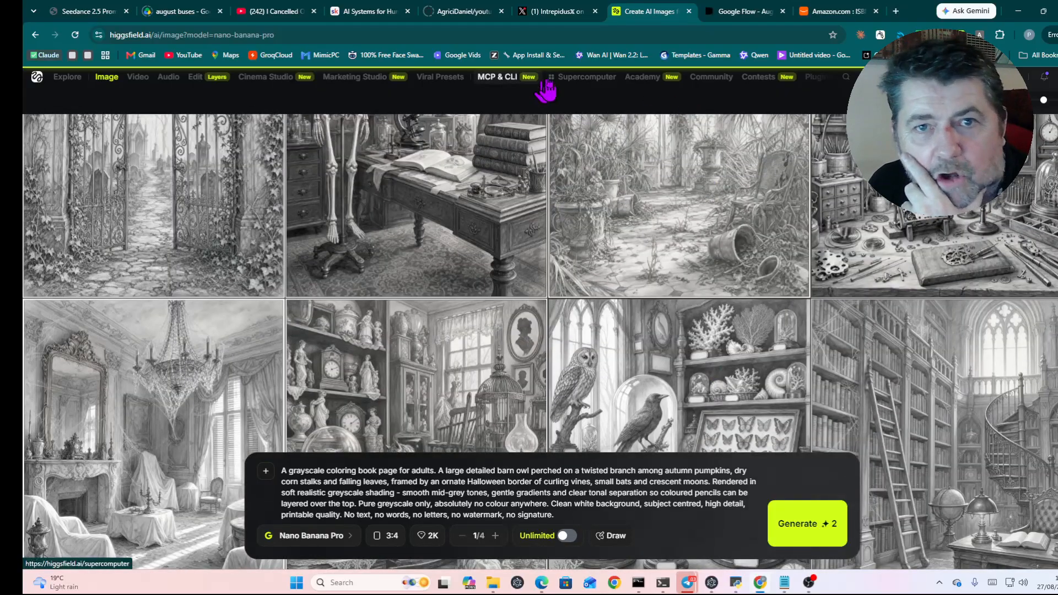
Step: Return to the Google Flow project and look over the generated Christmas coloring pages
left_click(739, 12)
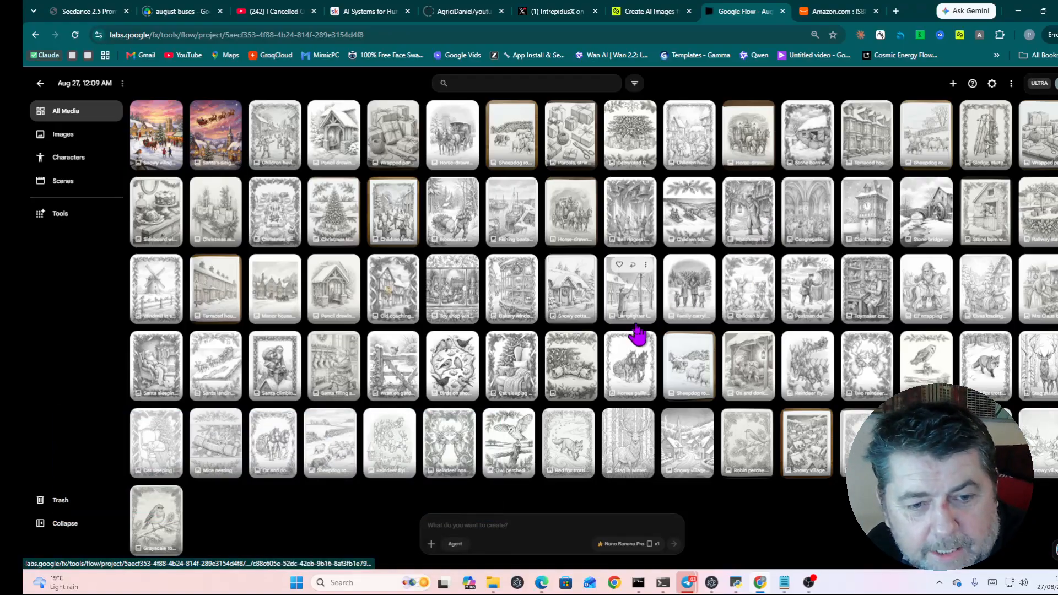
scroll(634, 336, "down", 2)
scroll(759, 297, "up", 2)
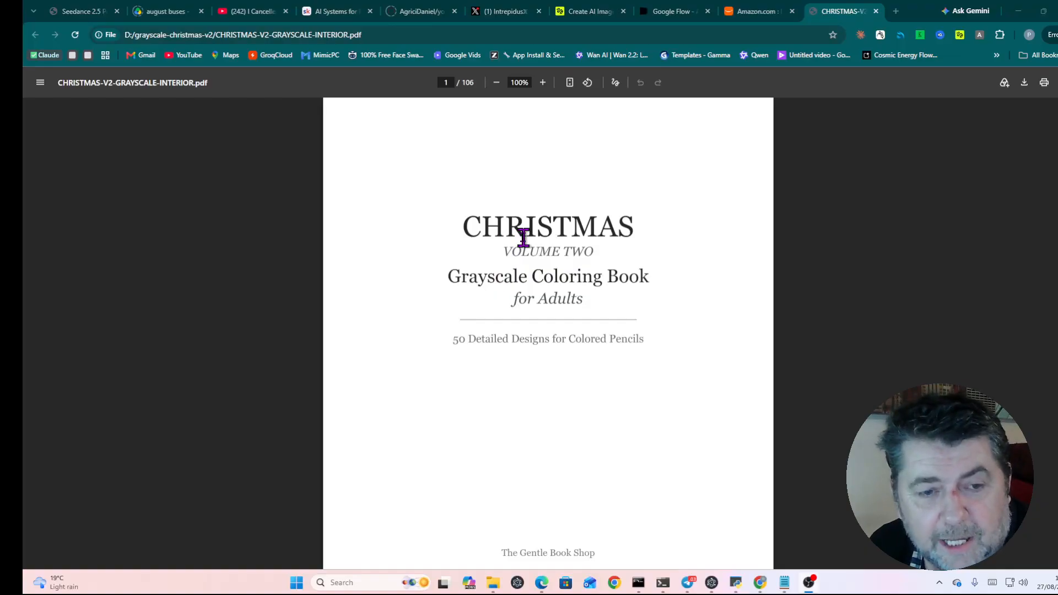
Step: Look through the front matter of the interior PDF, from the title page and usage instructions to the Colour Test Page
scroll(523, 238, "down", 8)
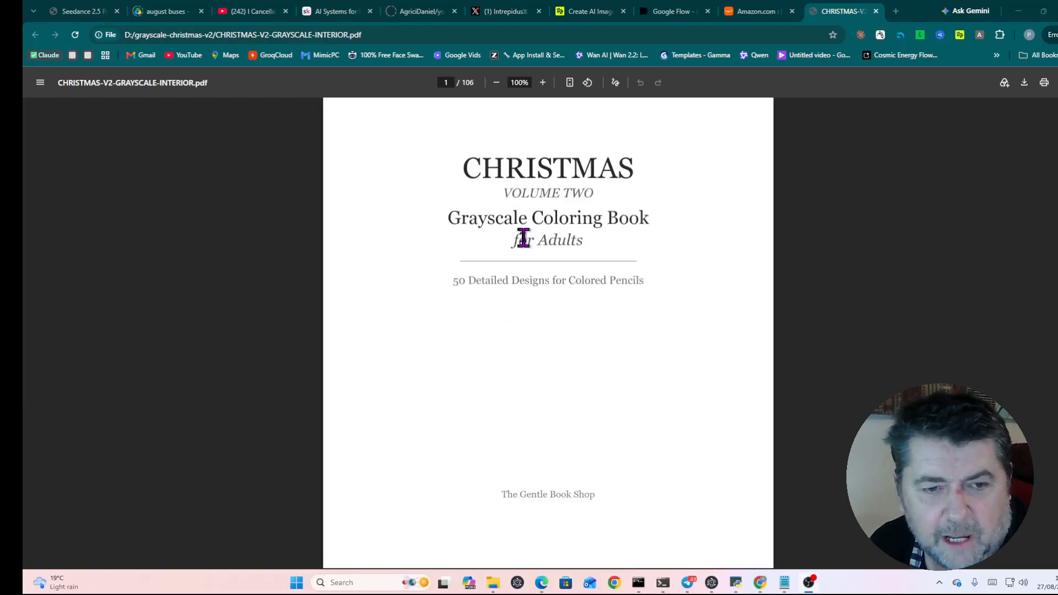
scroll(523, 238, "down", 4)
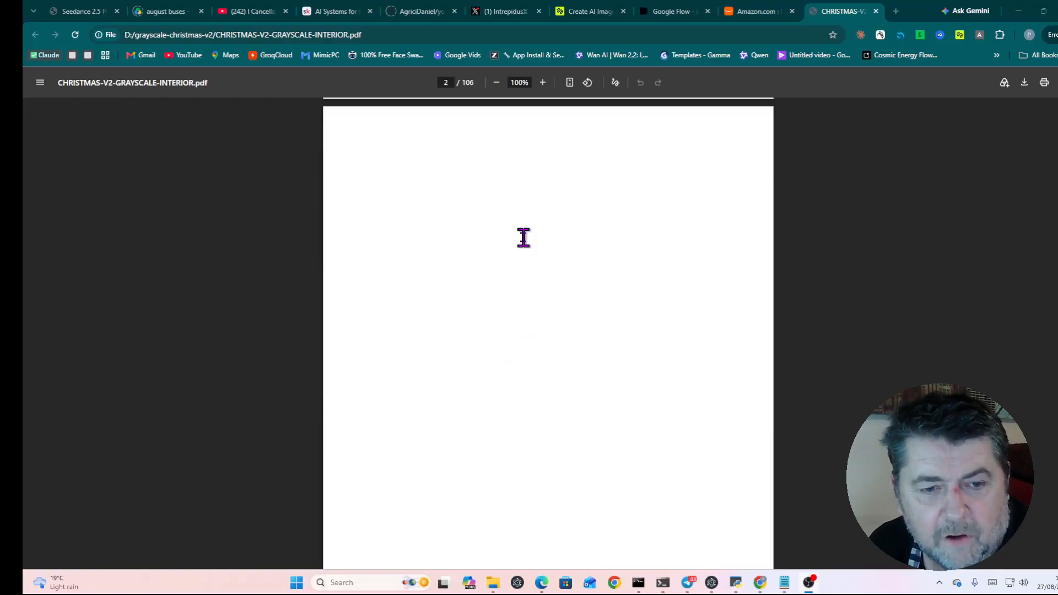
scroll(525, 237, "up", 8)
scroll(525, 246, "down", 5)
scroll(527, 243, "down", 12)
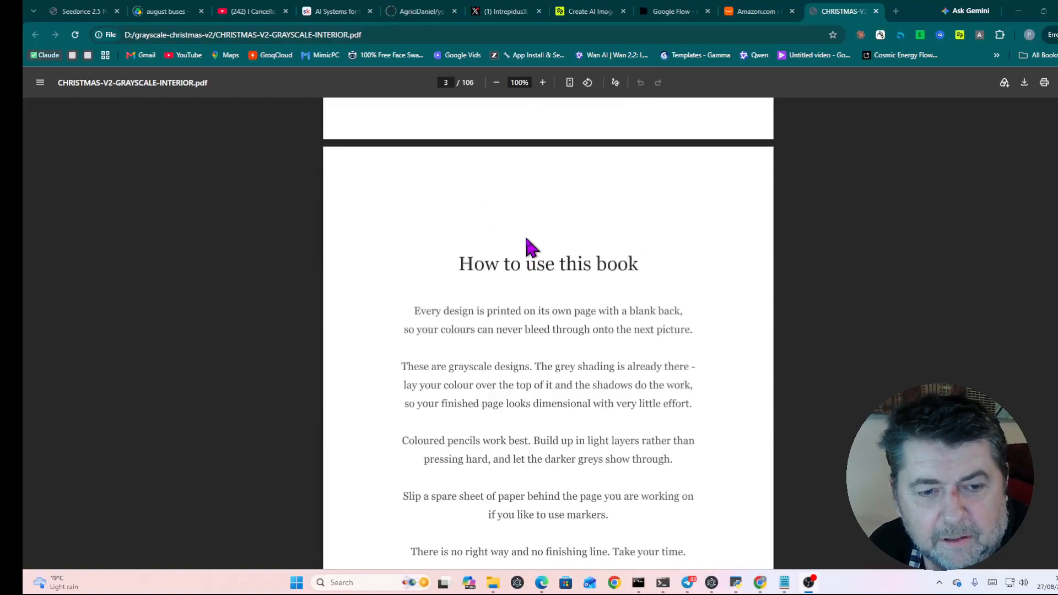
scroll(541, 239, "down", 5)
scroll(545, 242, "down", 5)
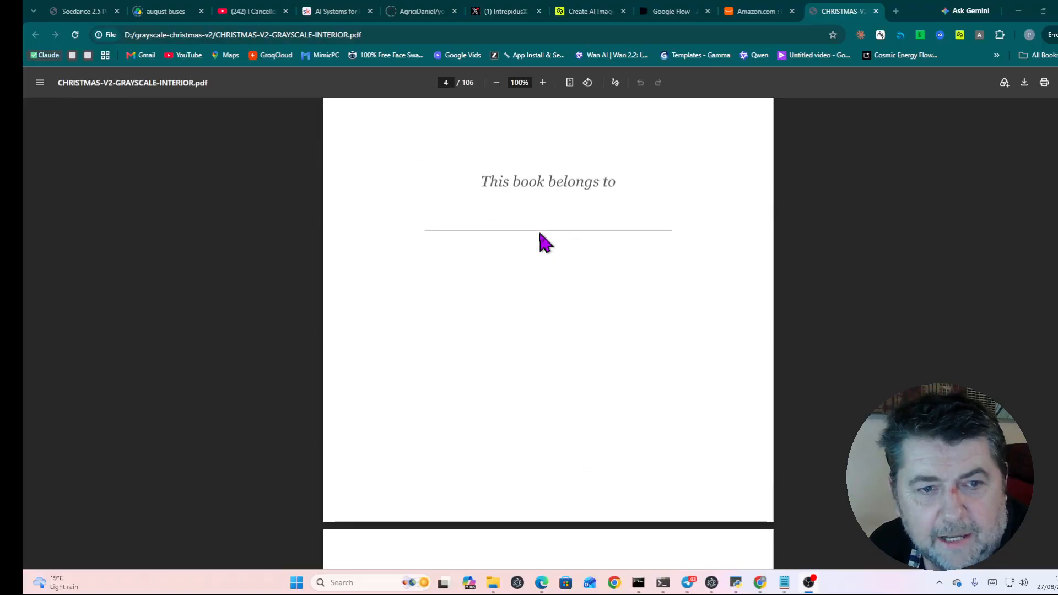
scroll(587, 196, "down", 6)
scroll(588, 197, "down", 3)
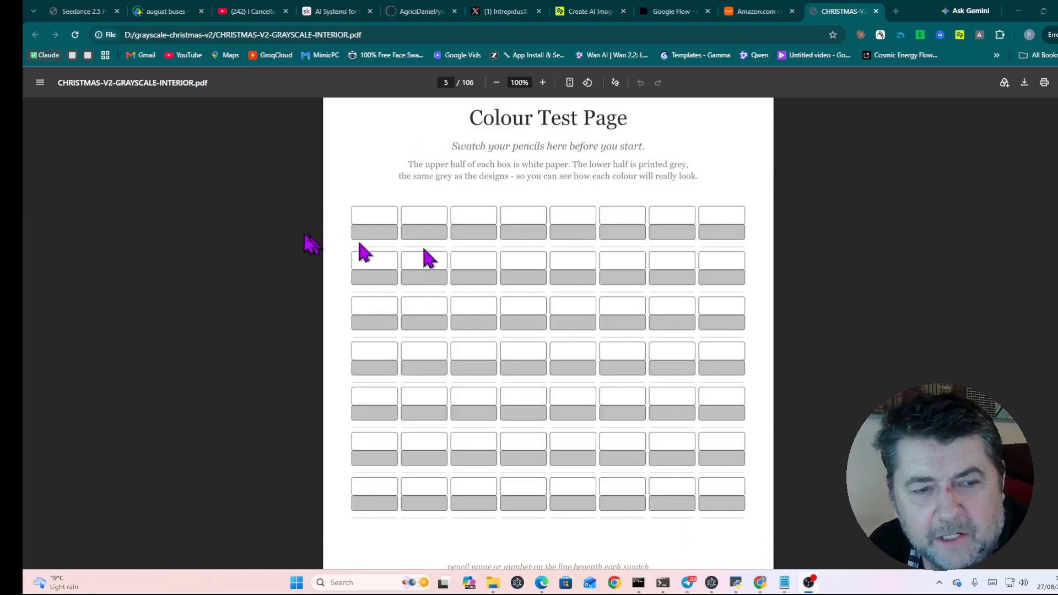
scroll(415, 243, "down", 1)
scroll(415, 243, "down", 3)
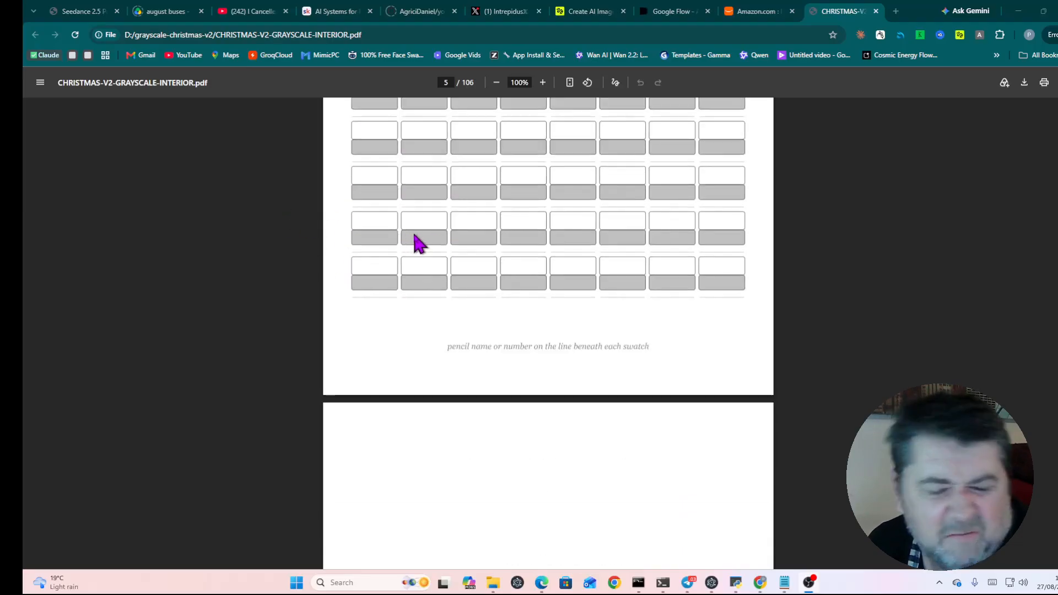
Step: Examine the first greyscale designs in the interior PDF: the stag, the fox in the holly border and the barn owl
scroll(419, 242, "down", 17)
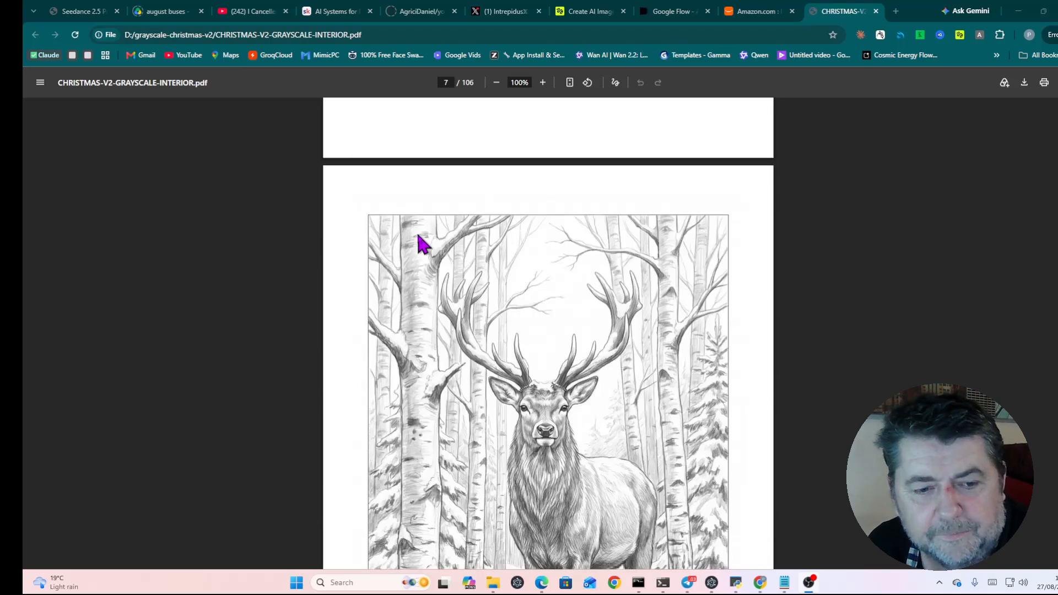
scroll(419, 236, "up", 2)
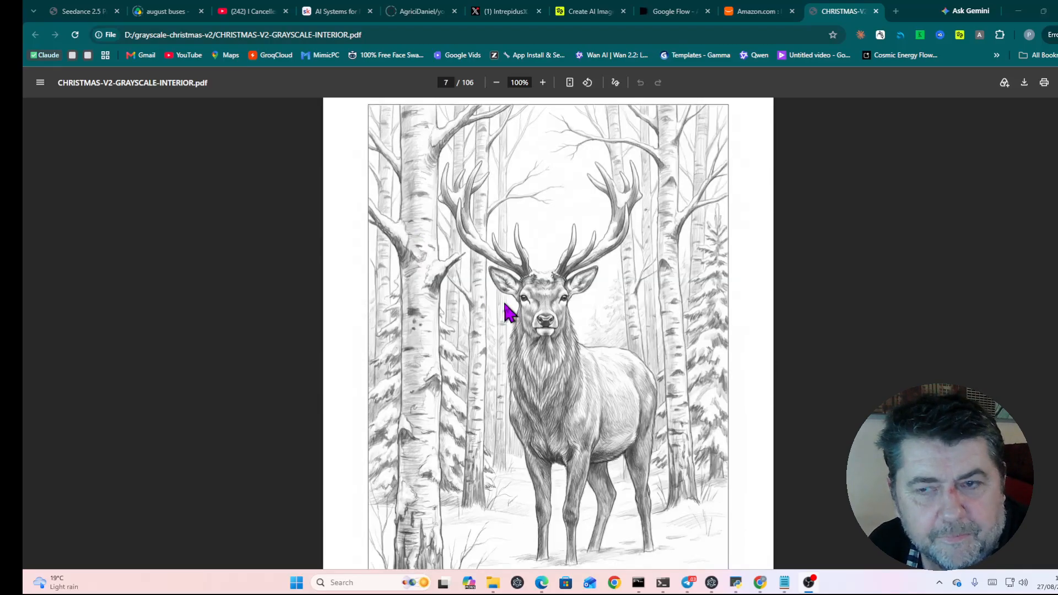
left_click(508, 306)
scroll(508, 307, "up", 1)
scroll(508, 307, "down", 1)
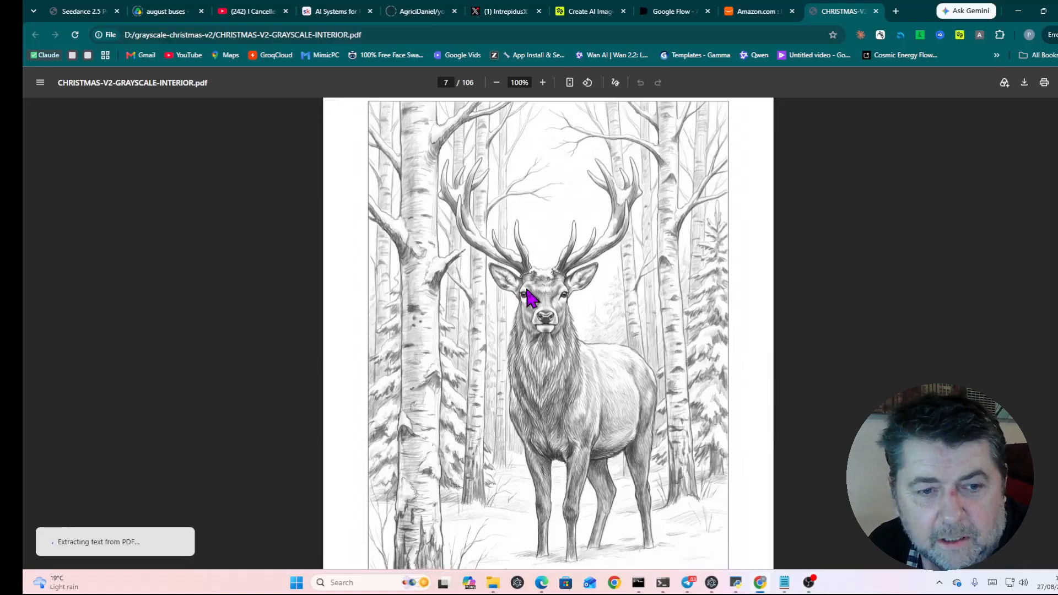
scroll(531, 295, "down", 1)
scroll(529, 287, "down", 8)
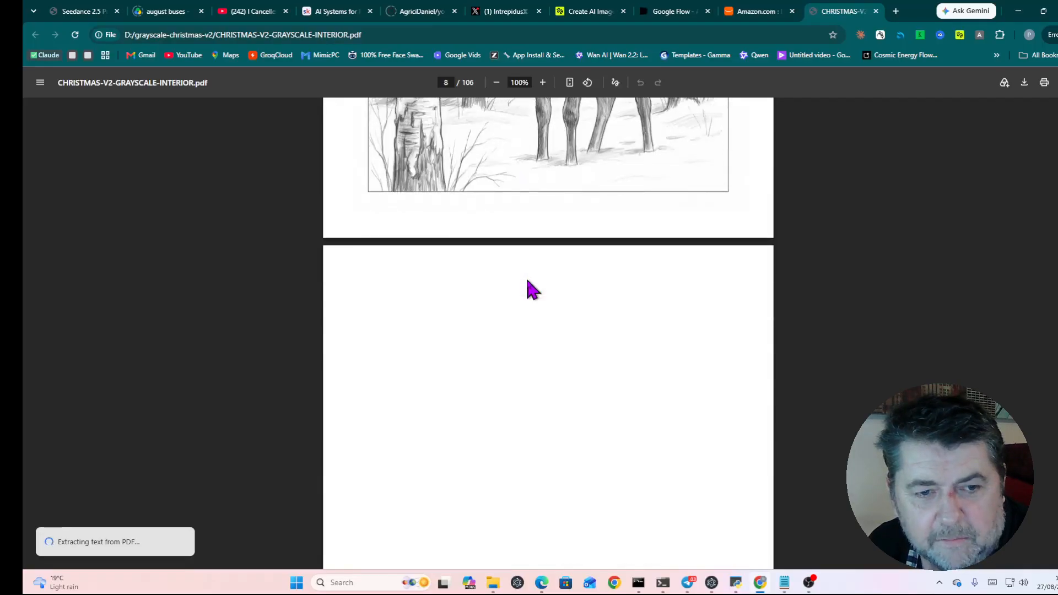
scroll(529, 286, "down", 15)
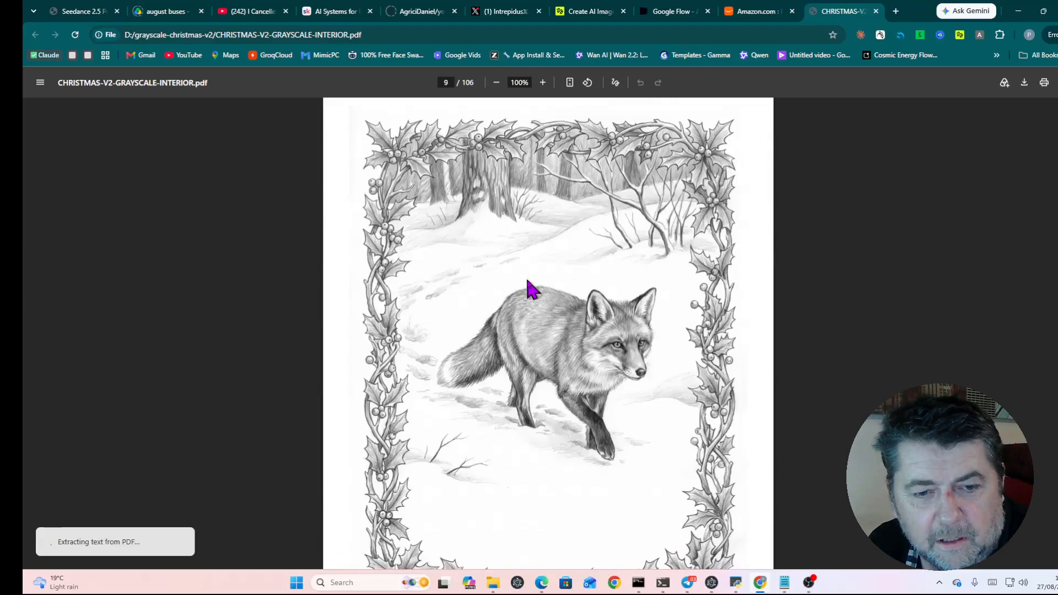
scroll(529, 288, "down", 16)
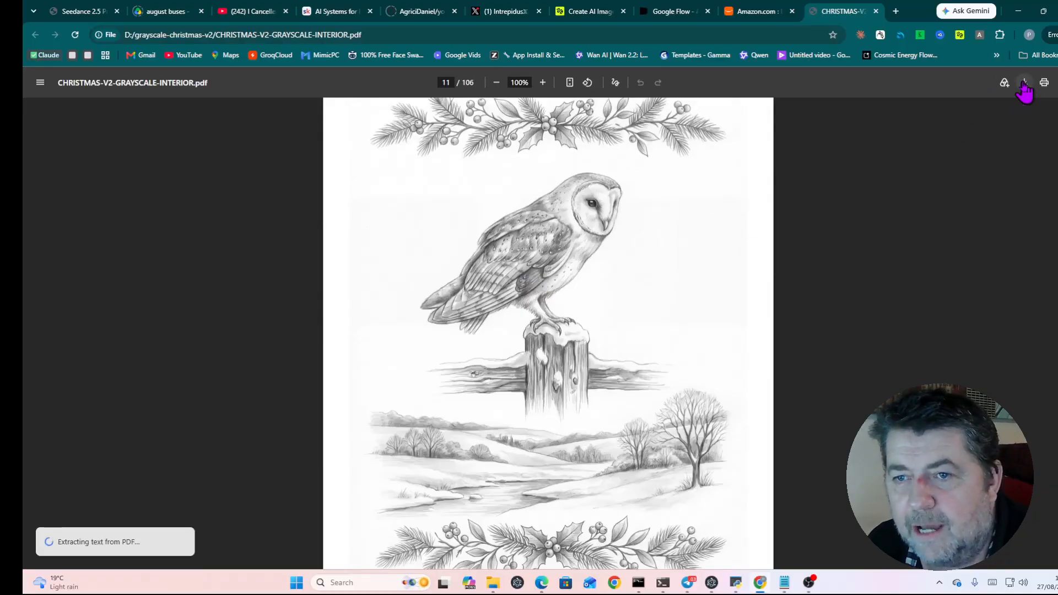
Step: Save the interior PDF as CHRISTMAS-V2-GRAYSCALE-INTERIOR in Downloads and bring up CHRISTMAS-V2-COVER-WRAP.pdf
left_click(1024, 82)
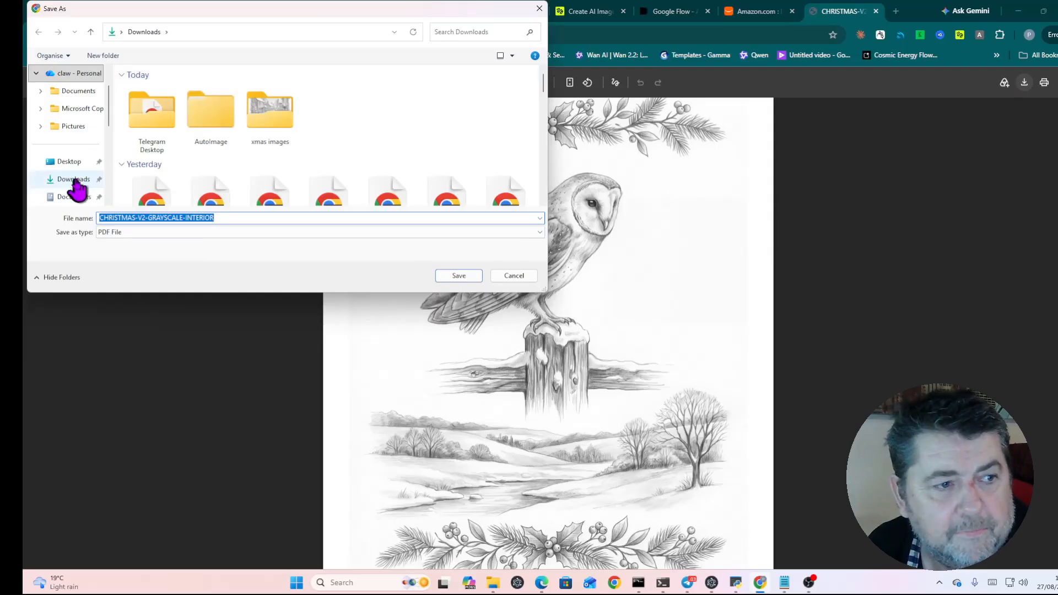
key("Return")
key("alt+Tab")
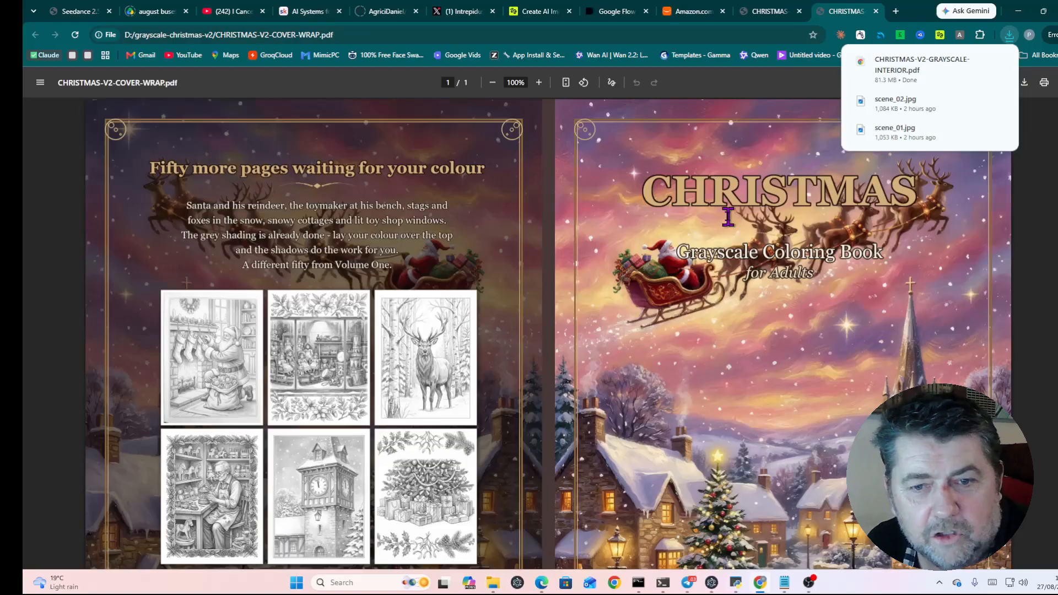
Step: Examine the cover wrap's front title and village artwork, and its back-cover blurb and sample page thumbnails
scroll(729, 215, "down", 3)
scroll(751, 310, "up", 3)
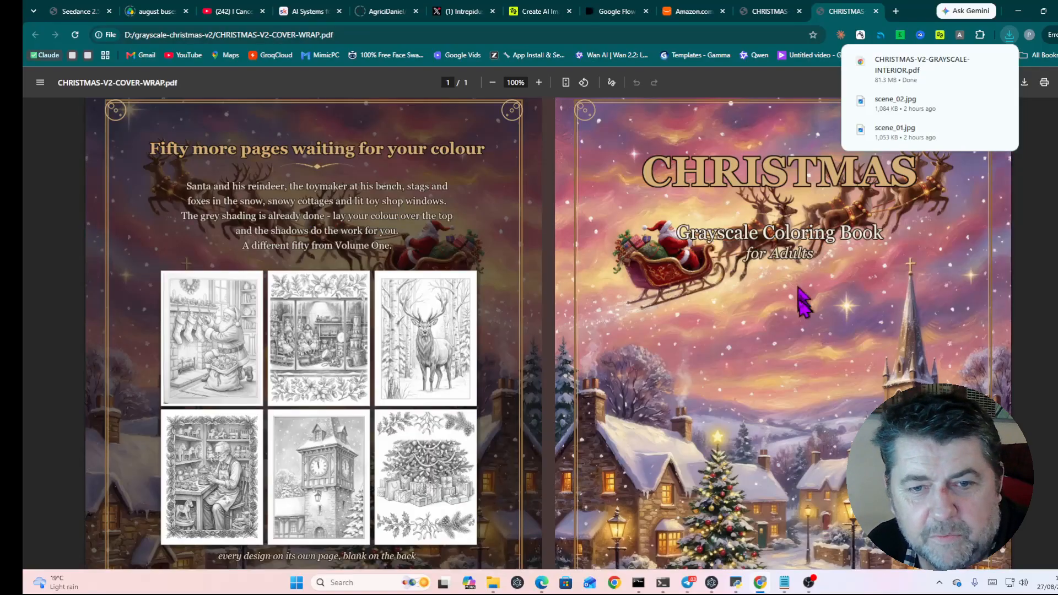
scroll(804, 299, "down", 3)
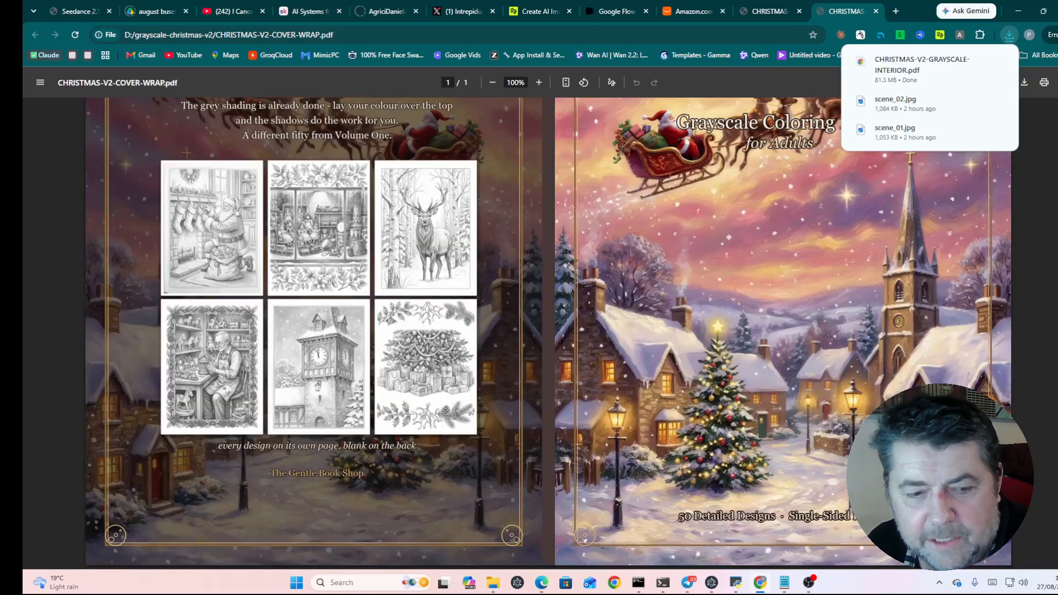
scroll(649, 433, "up", 1)
scroll(653, 439, "up", 2)
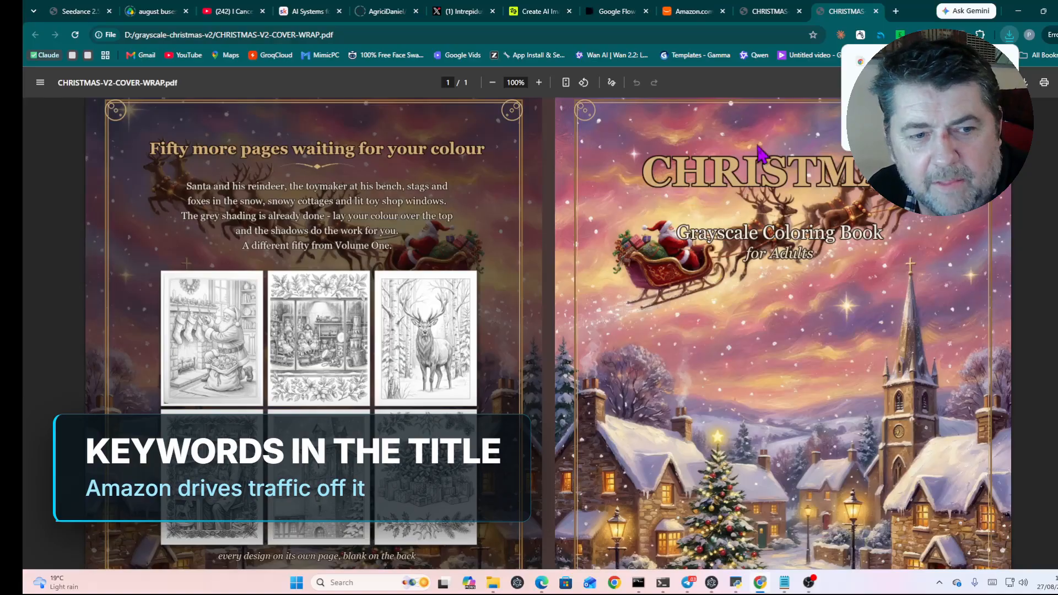
scroll(377, 286, "down", 1)
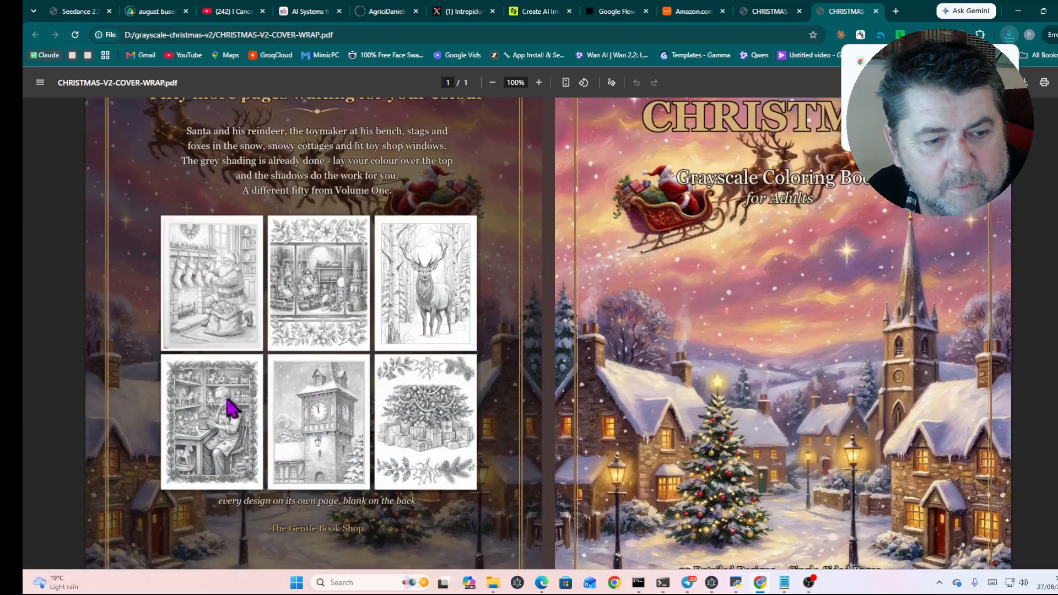
scroll(385, 375, "down", 1)
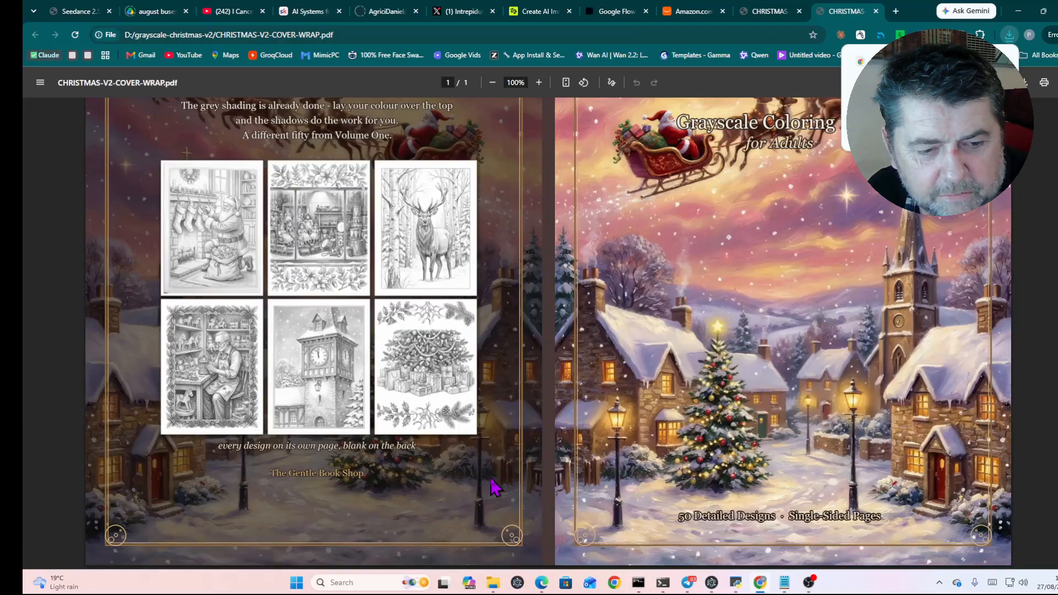
Step: Save the cover PDF as CHRISTMAS-V2-COVER-WRAP in the Downloads folder
left_click(1026, 83)
left_click(74, 111)
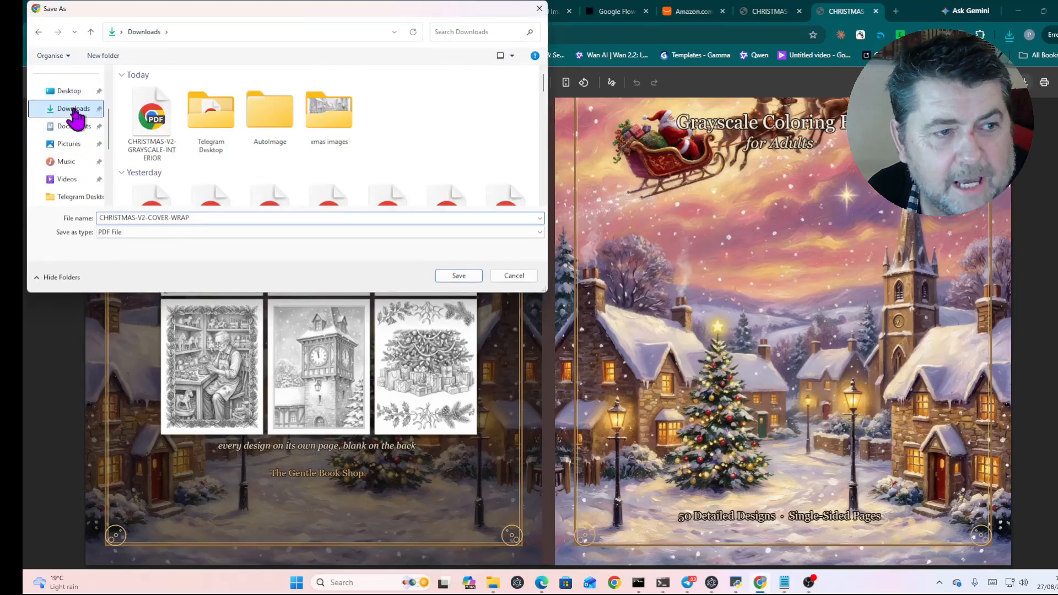
left_click(457, 276)
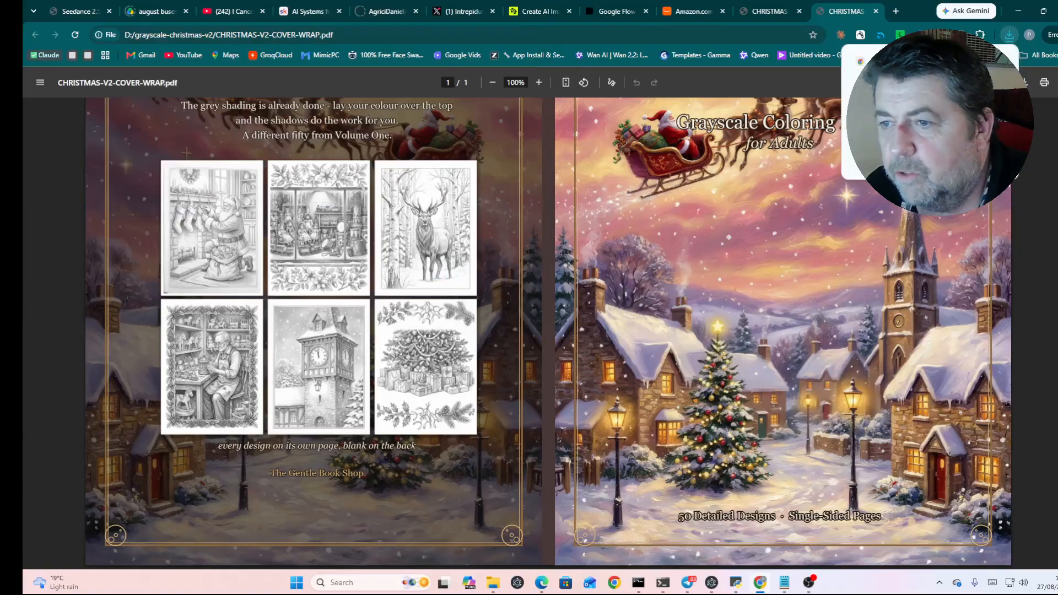
Step: Bring the LISTING (18).md window into view, read the KDP listing from print options to the cover note, and move it away again
key("alt+Tab")
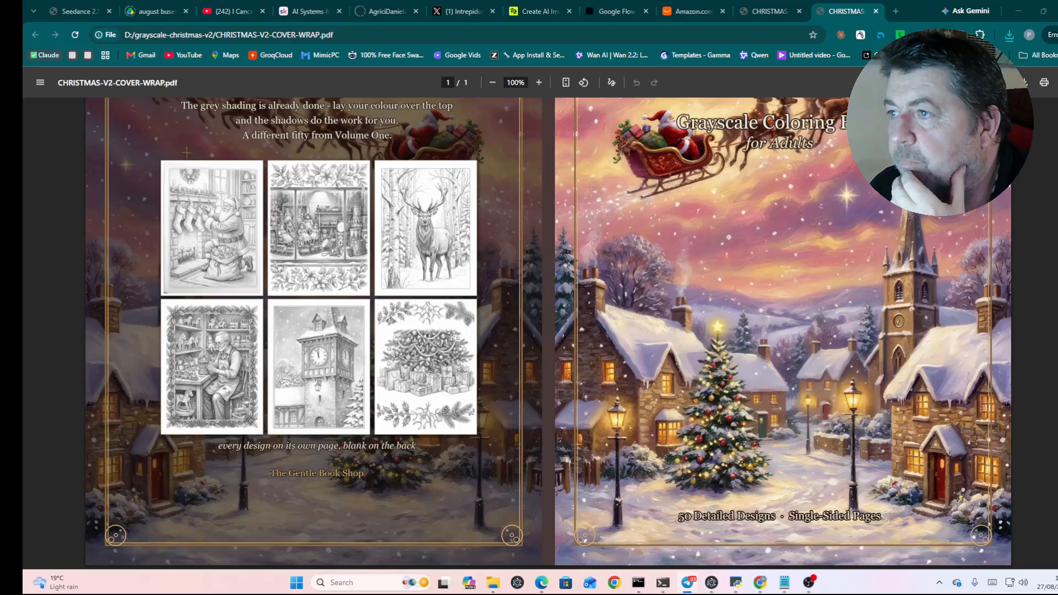
left_click_drag(1057, 6, 672, 88)
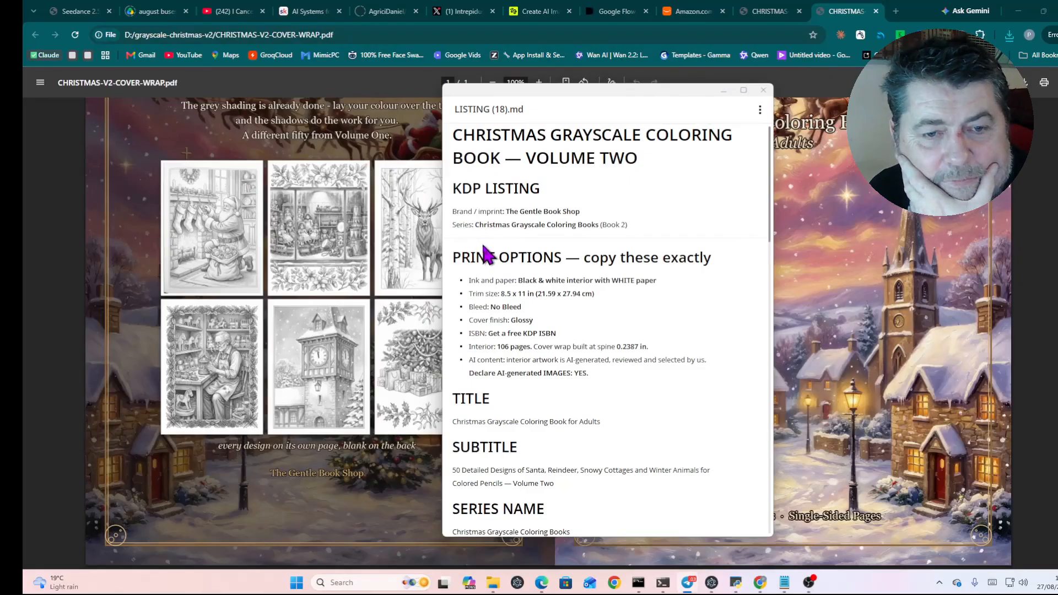
scroll(547, 226, "down", 10)
scroll(547, 222, "down", 8)
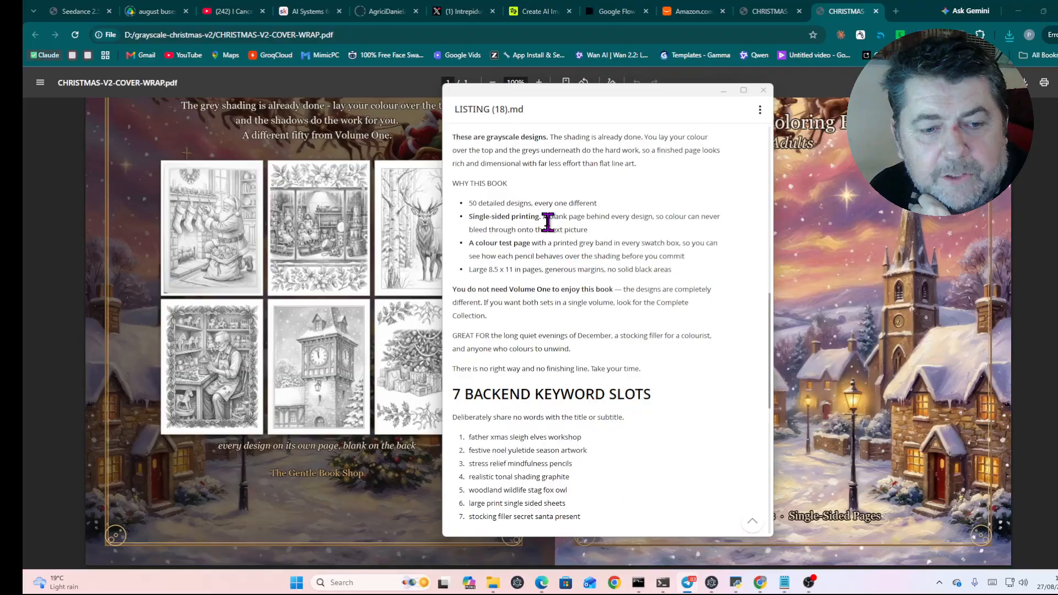
scroll(549, 226, "down", 3)
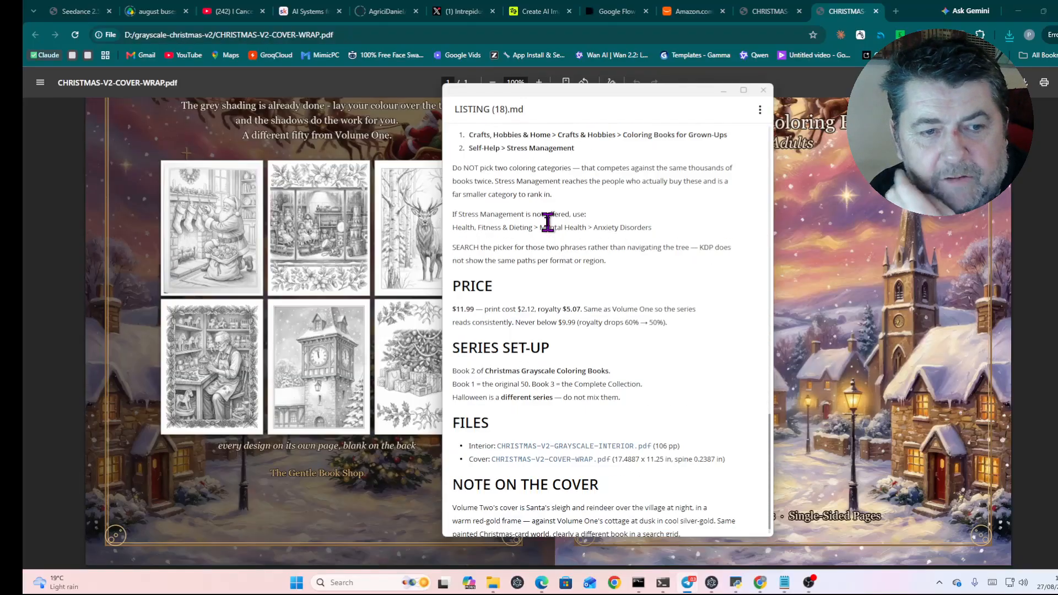
scroll(548, 222, "down", 1)
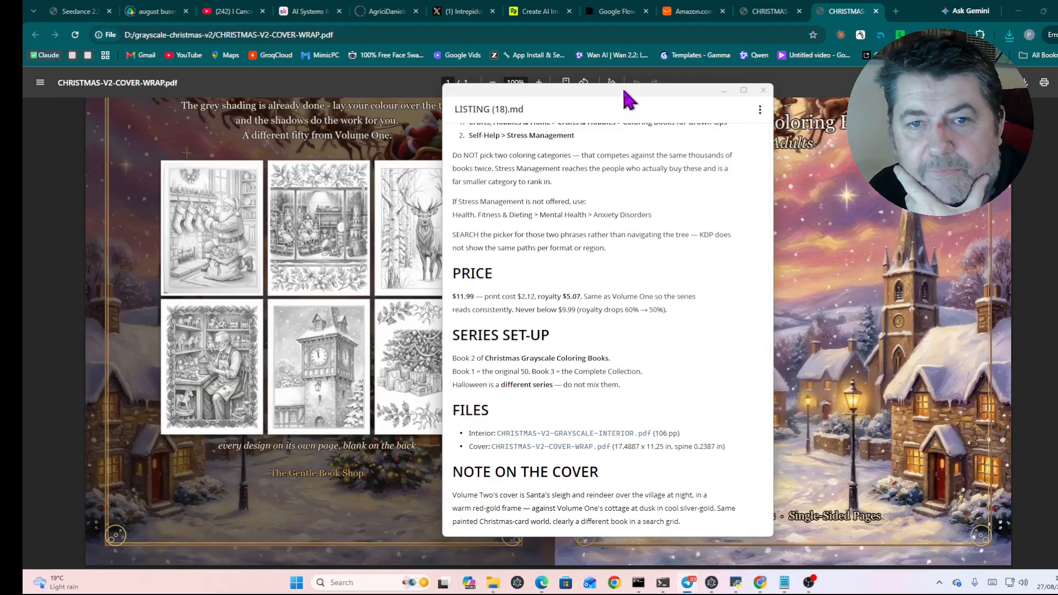
left_click_drag(625, 91, 1057, 138)
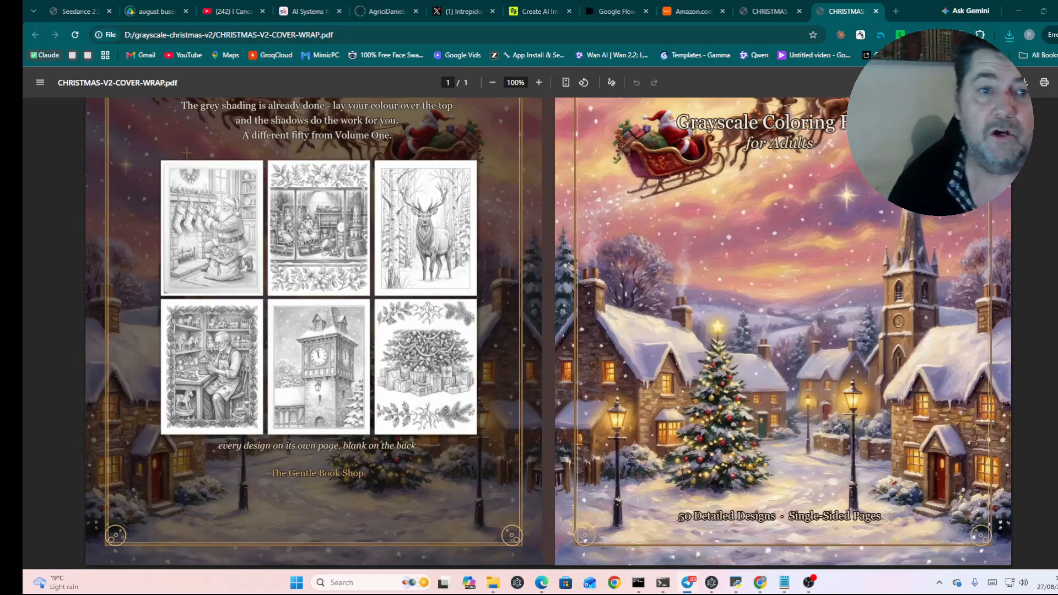
Step: Close the cover wrap PDF and switch to the Kindle Direct Publishing bookshelf in Microsoft Edge
left_click(872, 12)
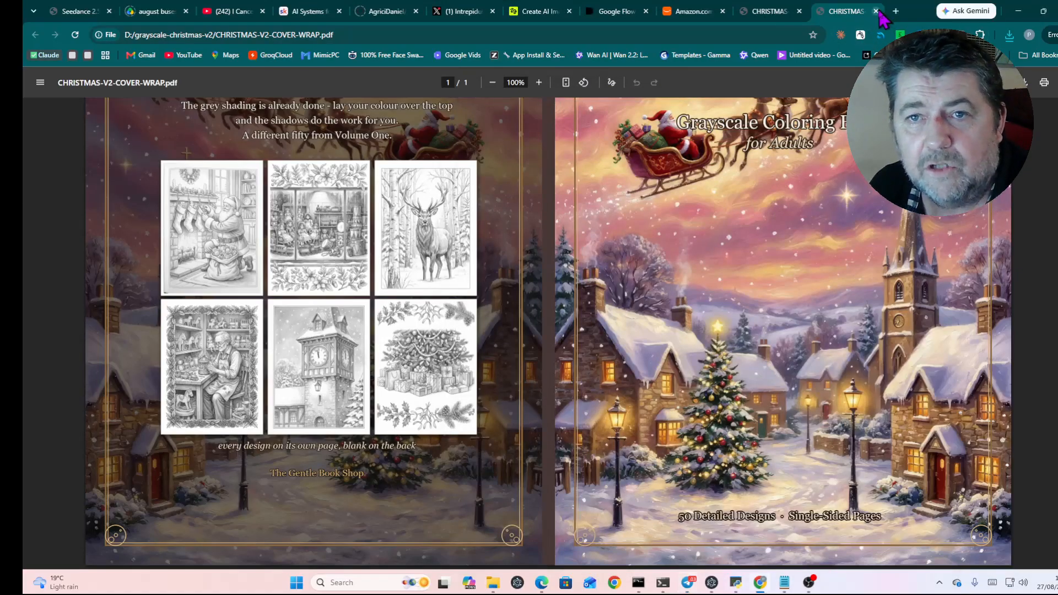
left_click(876, 11)
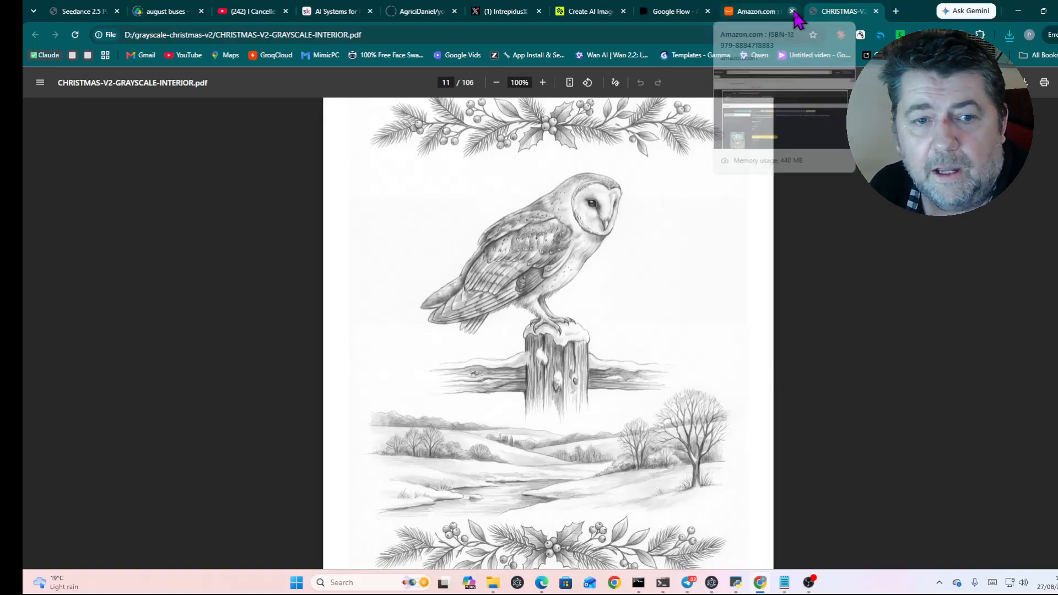
left_click(542, 586)
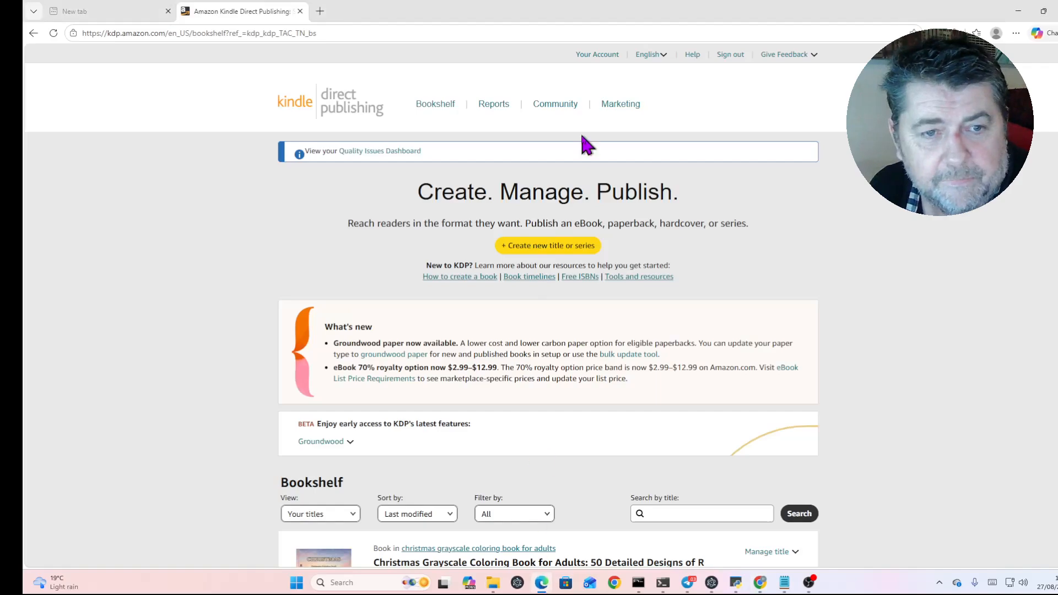
Step: Look over the bookshelf titles, from the Christmas and Halloween grayscale coloring books to the handwriting workbooks
scroll(762, 212, "down", 2)
scroll(496, 273, "down", 5)
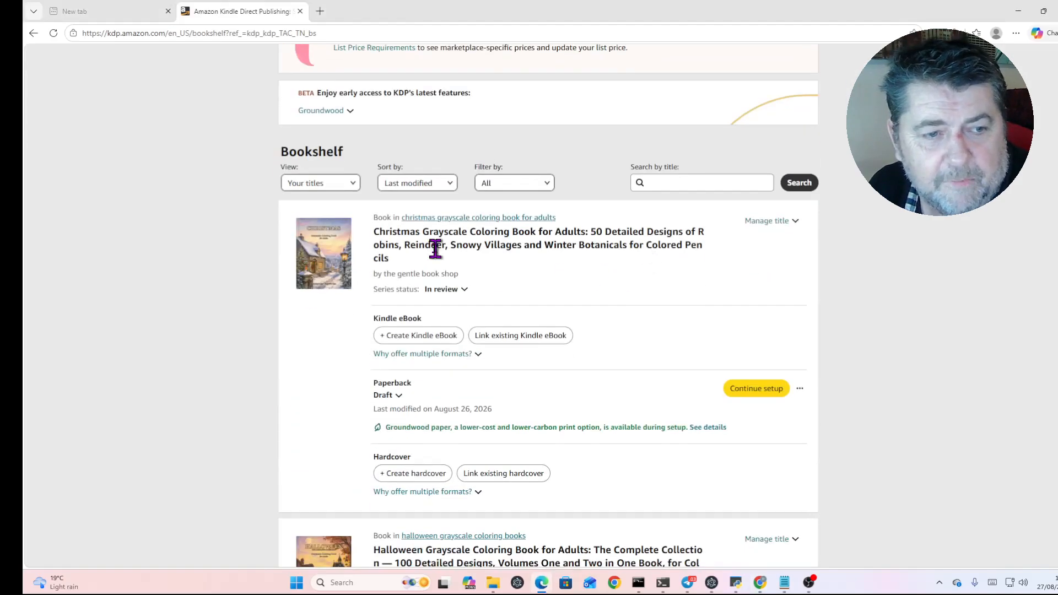
scroll(325, 386, "down", 1)
scroll(330, 445, "down", 10)
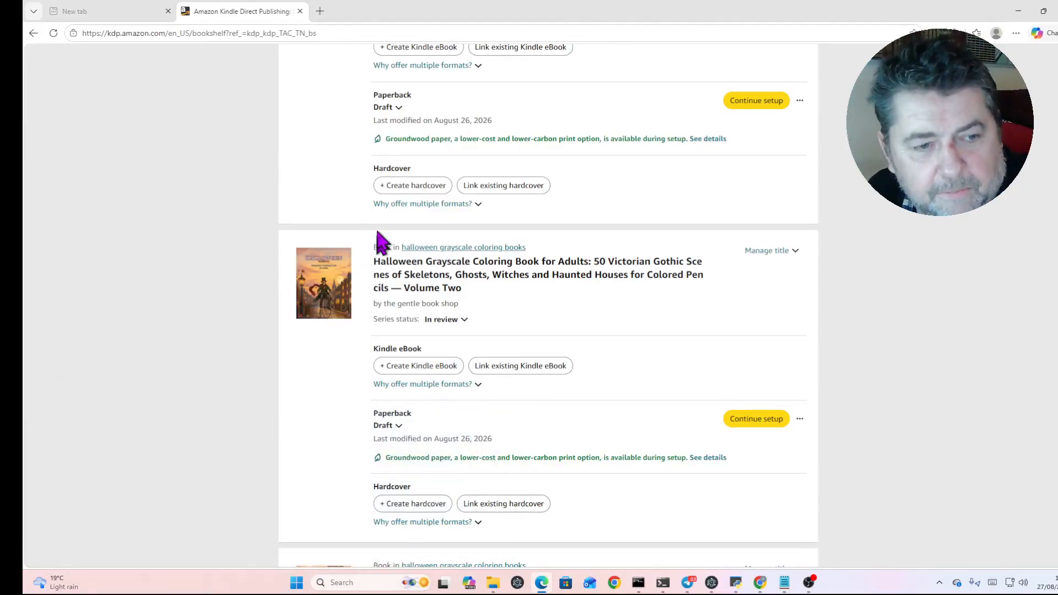
scroll(349, 307, "up", 3)
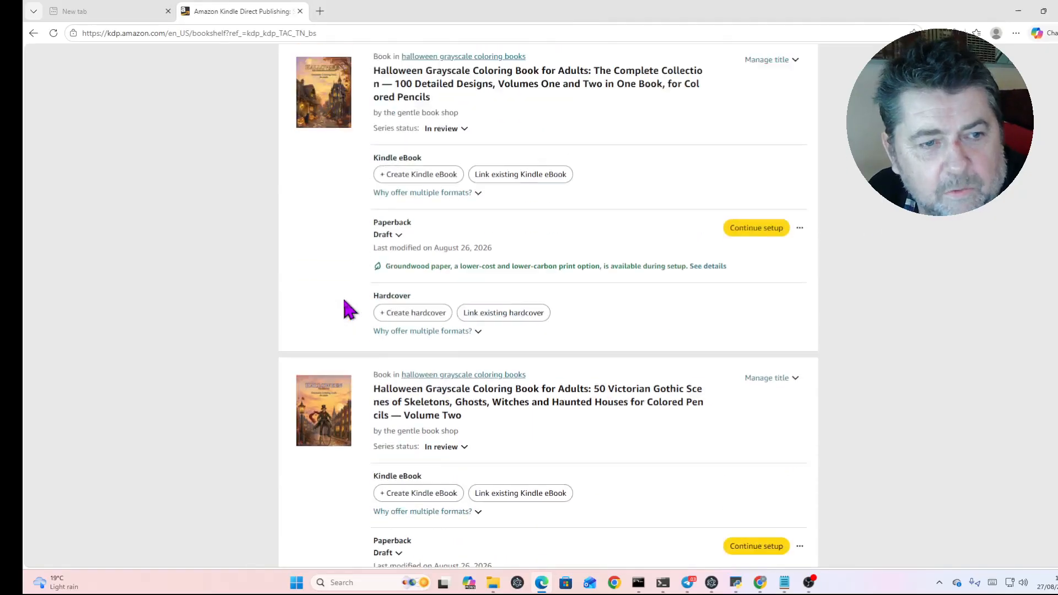
scroll(330, 348, "down", 10)
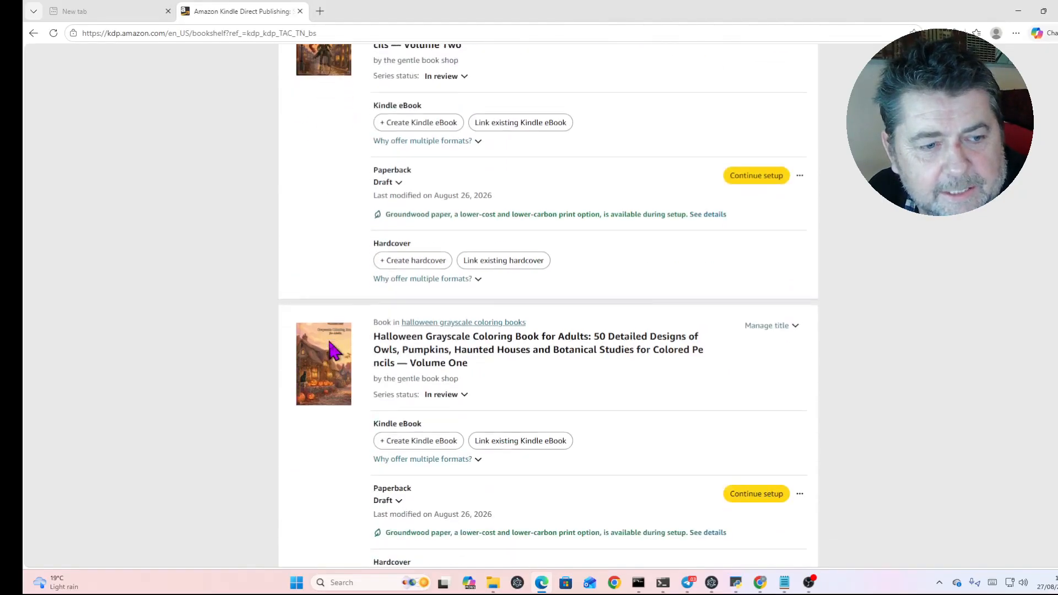
scroll(331, 349, "down", 2)
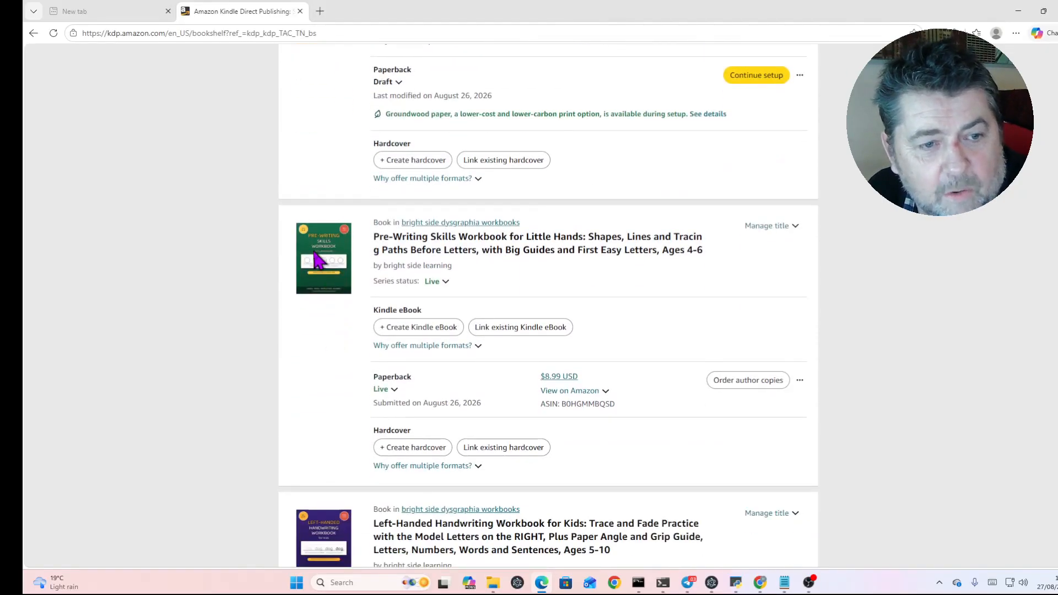
Step: Look over the remaining titles on the bookshelf's first page, down to the Happy Halloween Word Search books
scroll(326, 274, "down", 4)
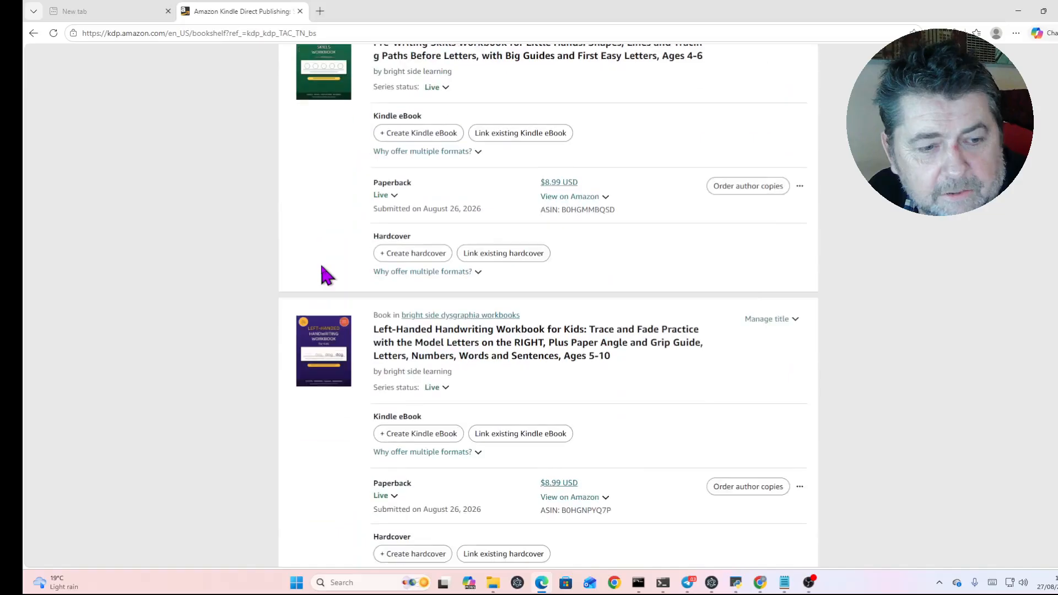
scroll(326, 274, "down", 12)
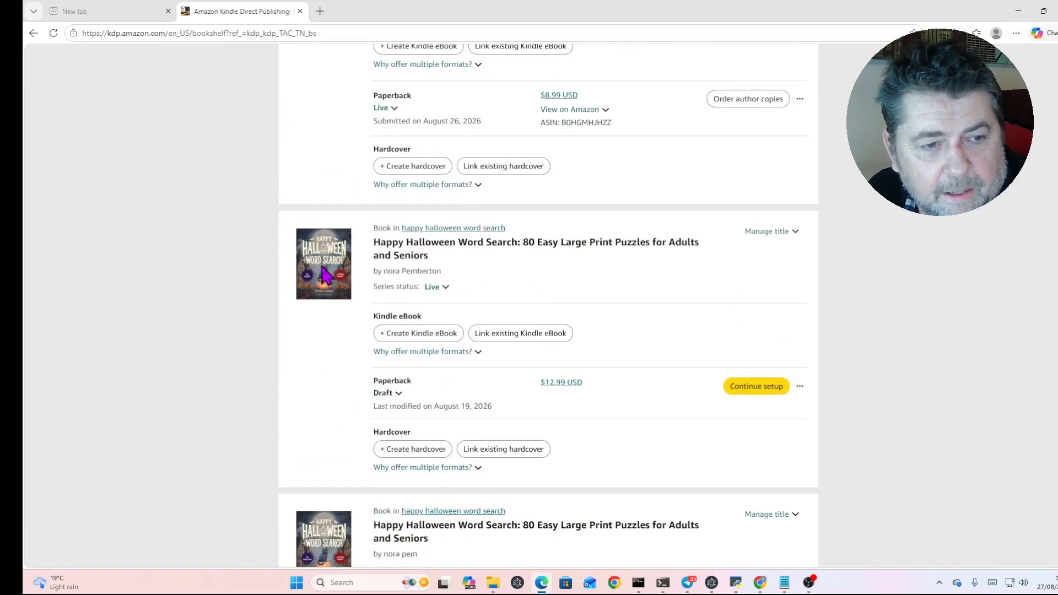
scroll(325, 274, "down", 10)
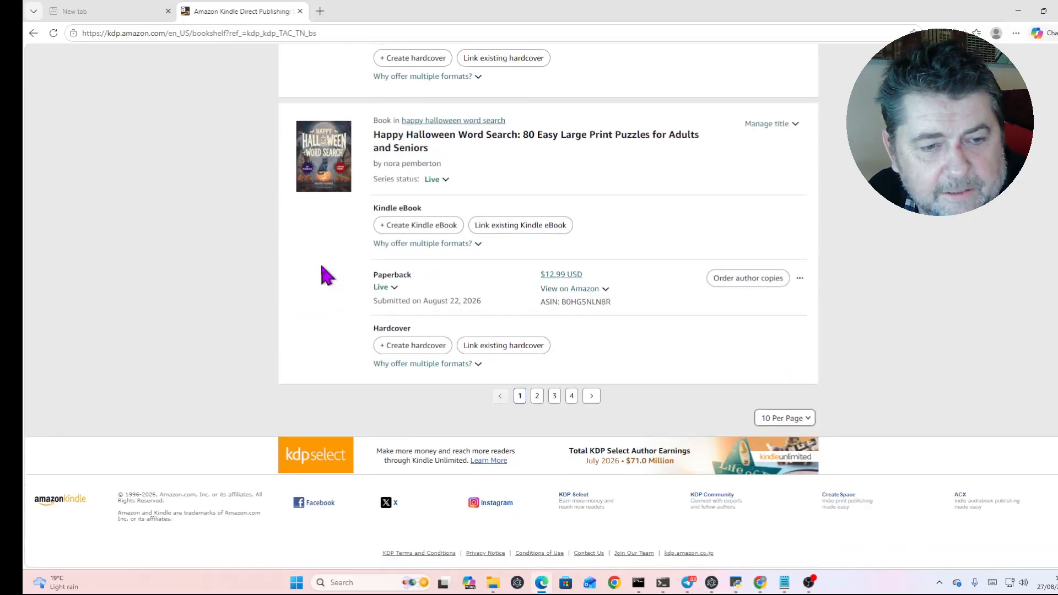
scroll(326, 274, "up", 12)
scroll(326, 274, "down", 6)
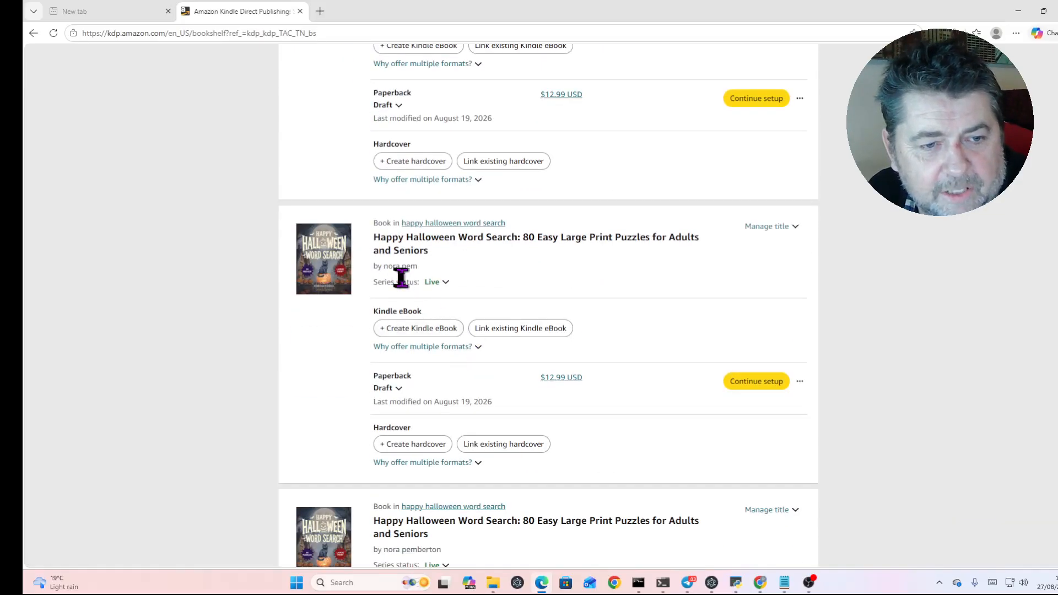
scroll(466, 267, "up", 20)
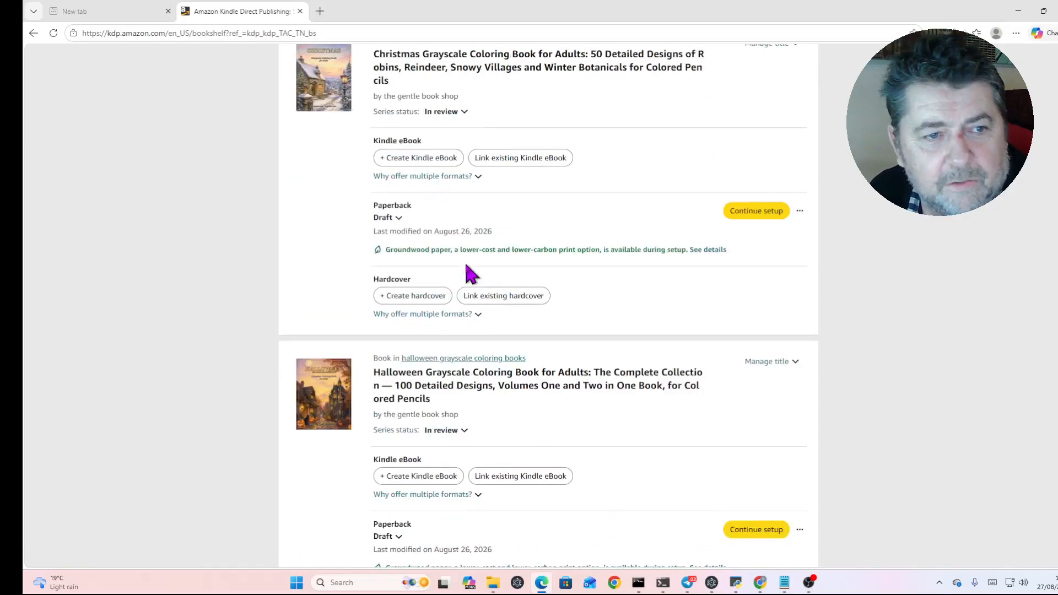
Step: Create a new paperback title from the KDP bookshelf
scroll(466, 266, "up", 3)
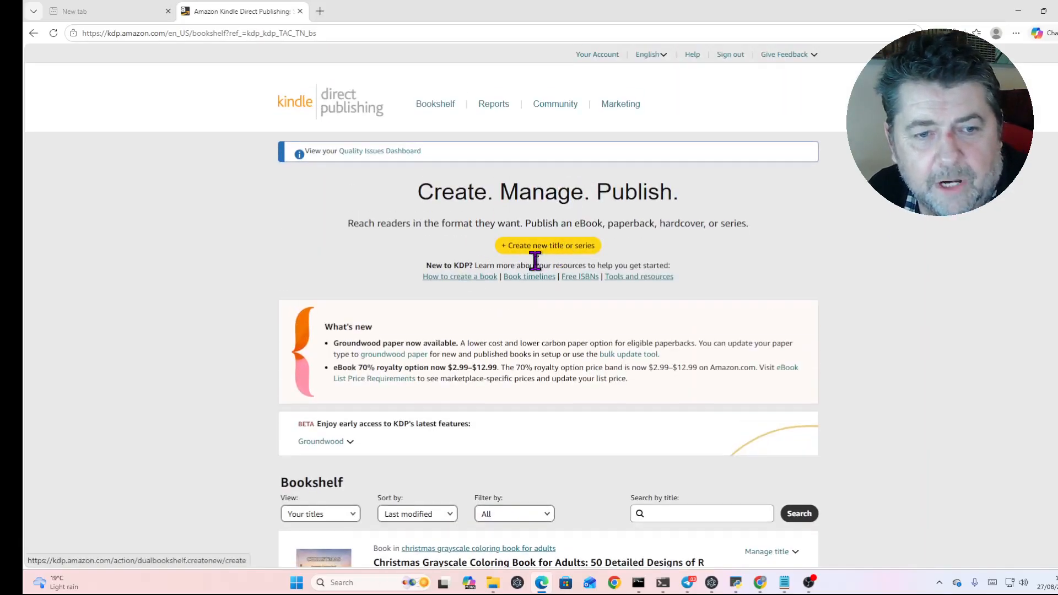
left_click(548, 246)
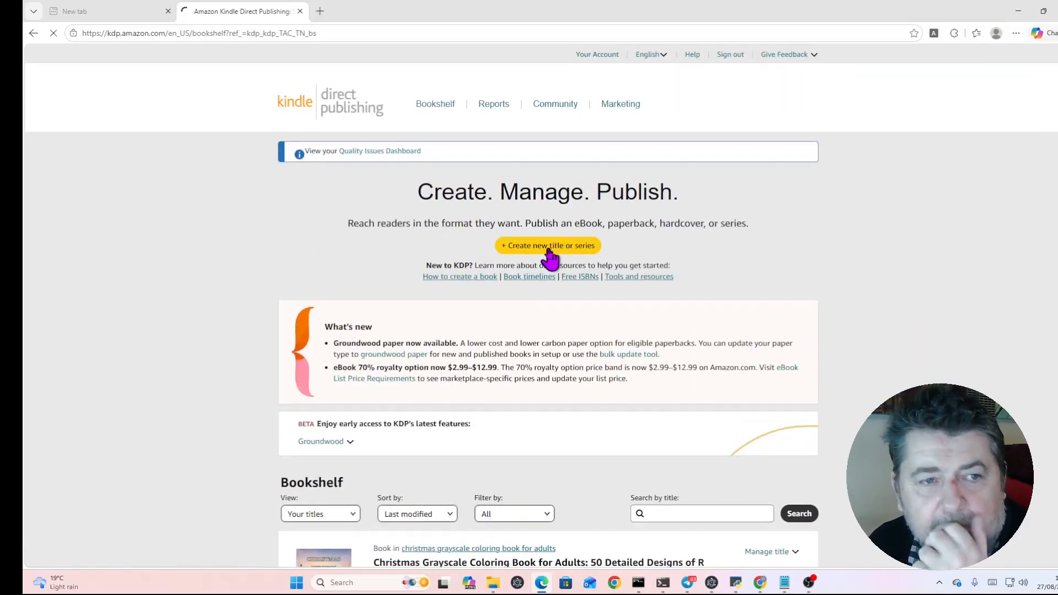
left_click(541, 386)
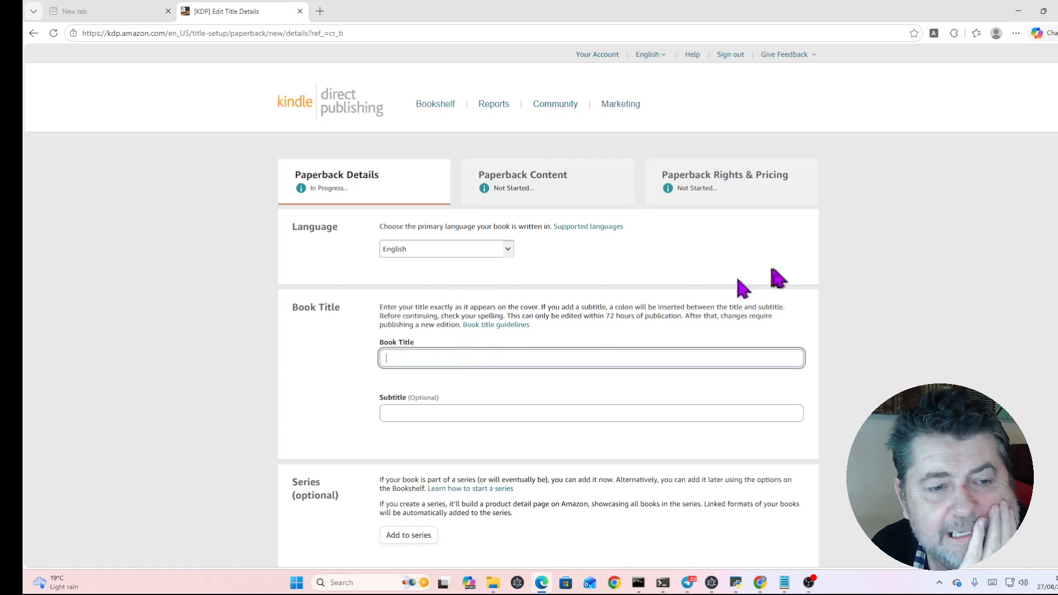
Step: Copy the title from the listing and paste it as the book title, "Christmas Grayscale Coloring Book for Adults"
scroll(772, 265, "down", 2)
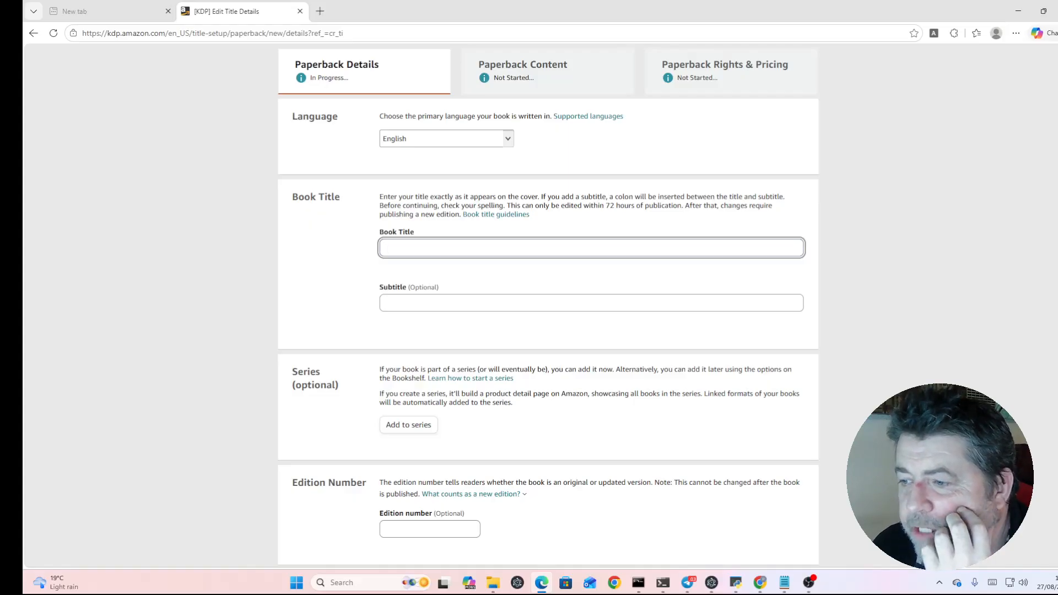
key("alt+Tab")
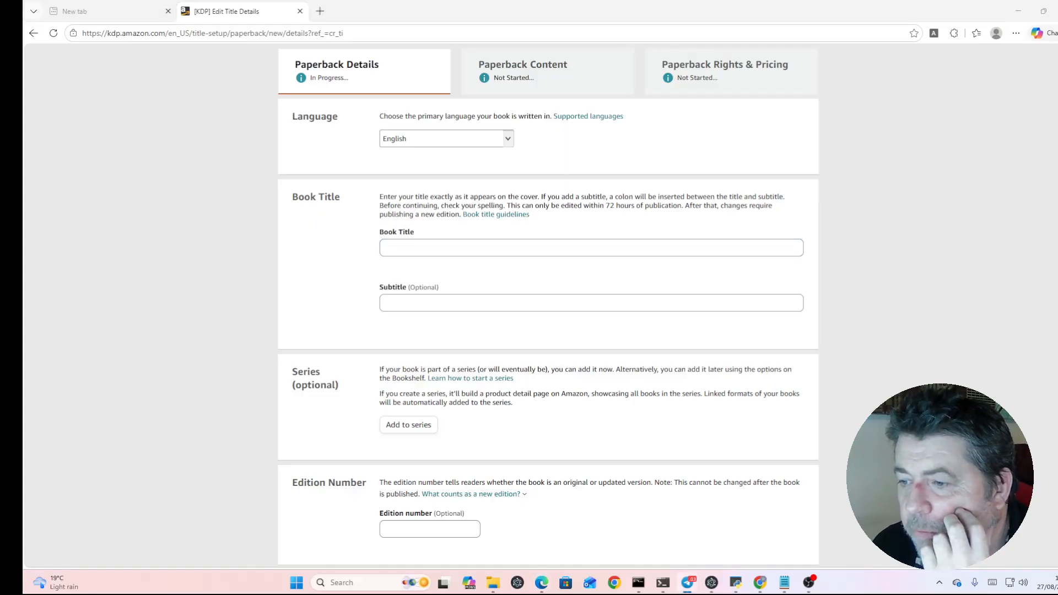
left_click(431, 247)
right_click(430, 248)
left_click(465, 346)
key("Tab")
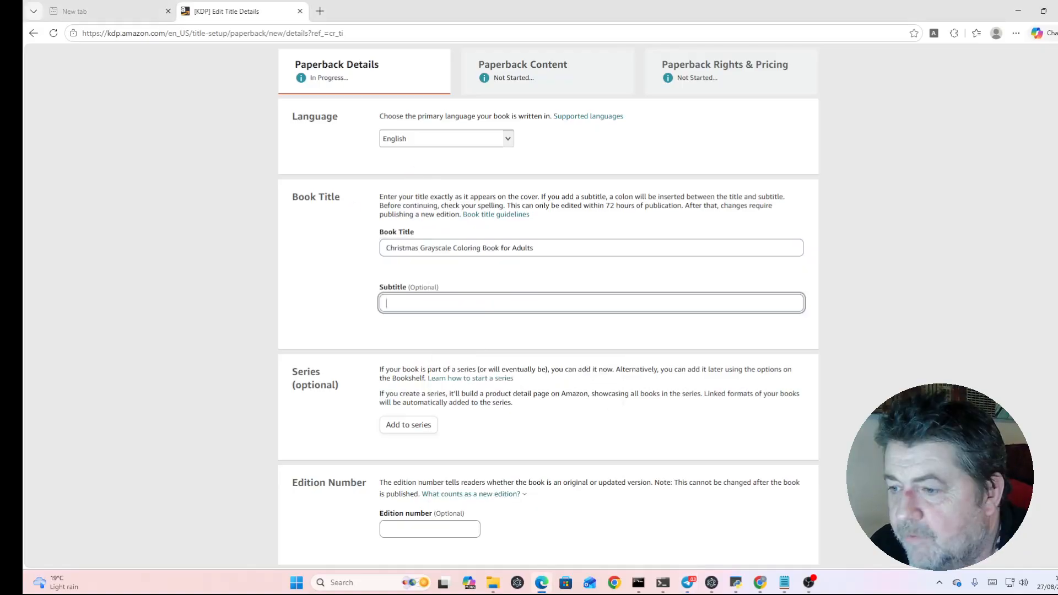
Step: Paste the subtitle "50 Detailed Designs of Santa, Reindeer, Snowy Cottages and Winter Animals for Colored Pencils — Volume Two" from the listing
key("alt+Tab")
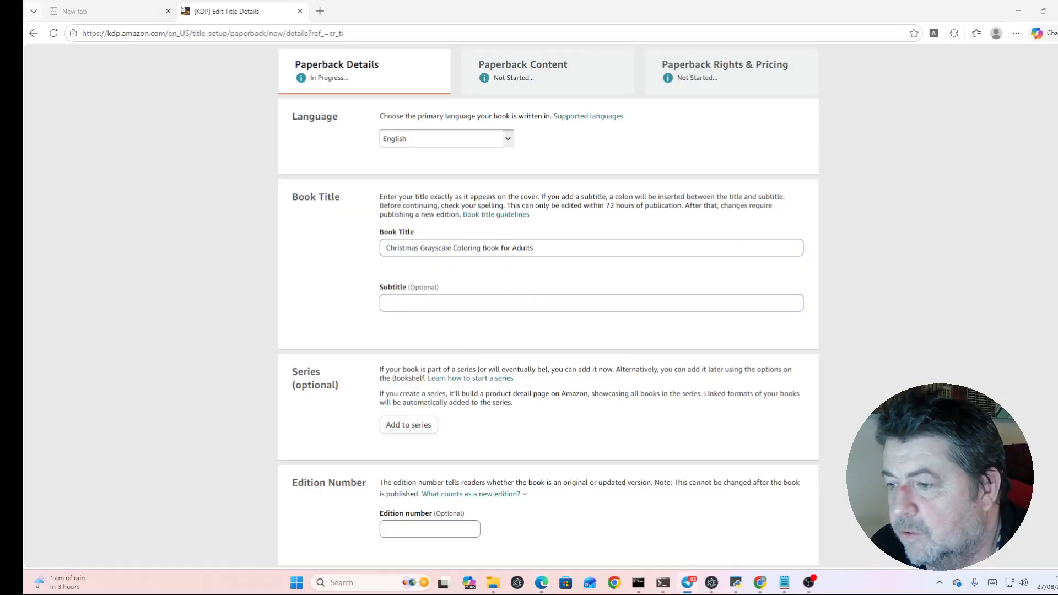
left_click(422, 301)
right_click(424, 303)
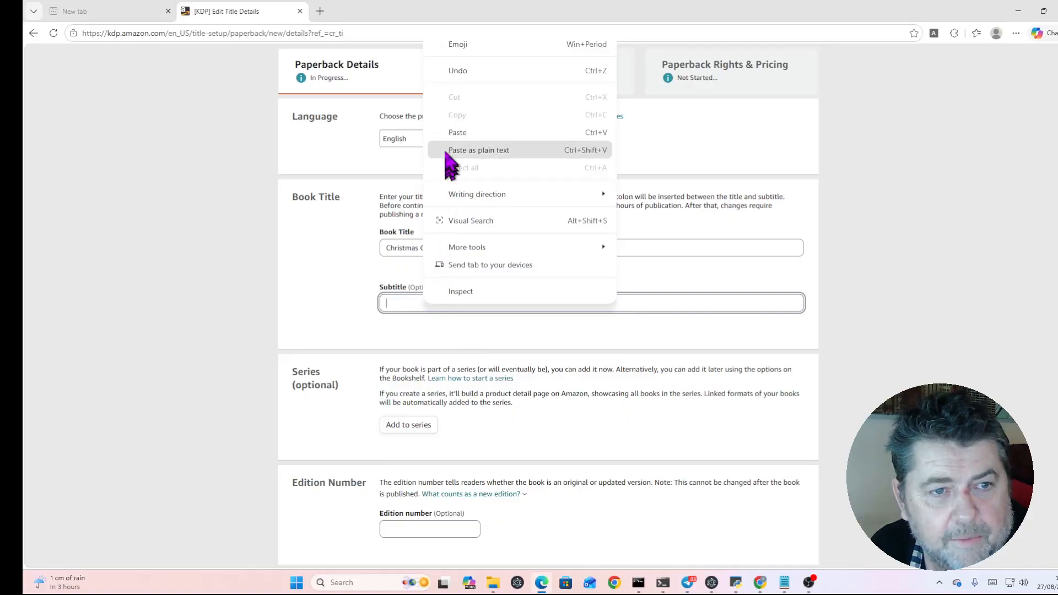
left_click(459, 138)
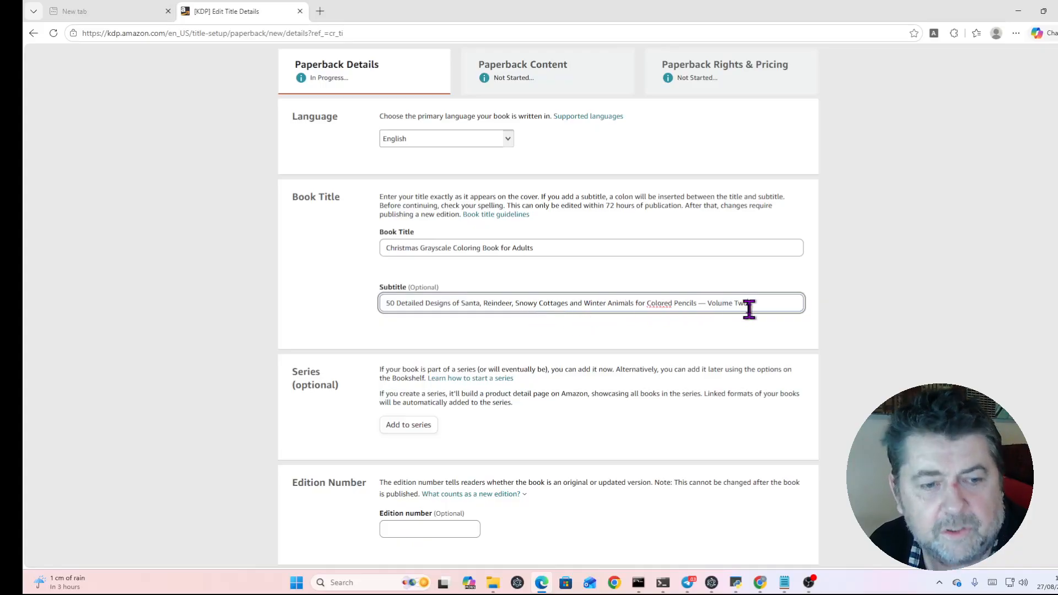
Step: Add the title to the existing series "christmas grayscale coloring book for adults" as main content and confirm the series information
scroll(427, 430, "down", 2)
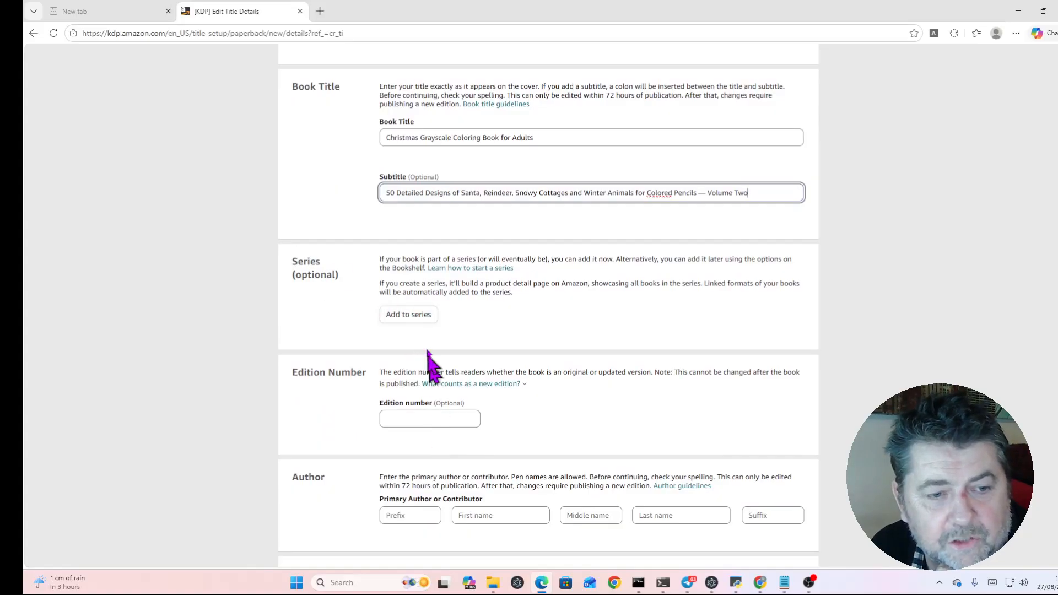
left_click(425, 315)
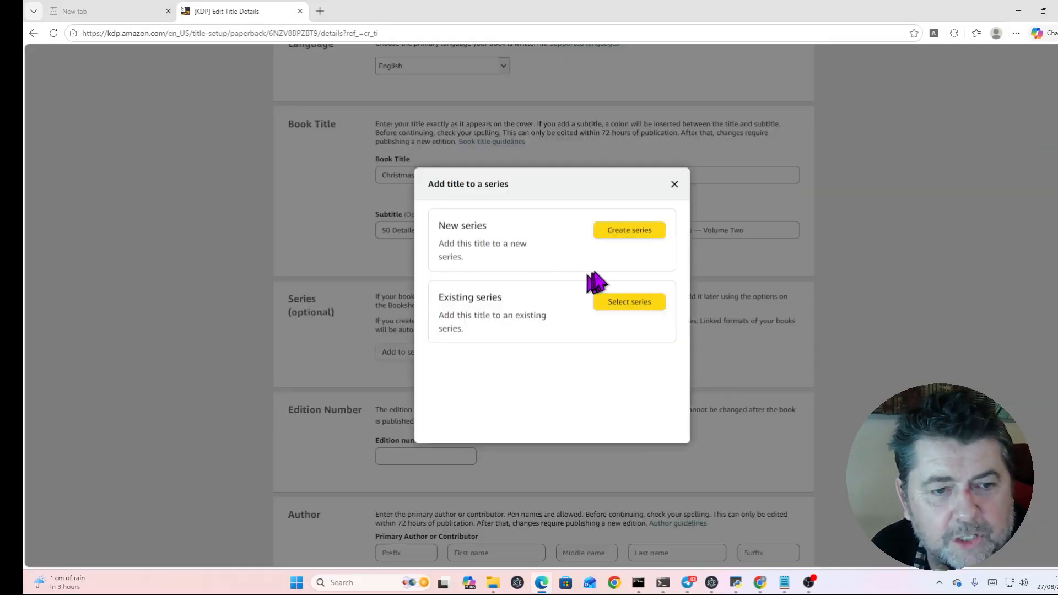
left_click(627, 303)
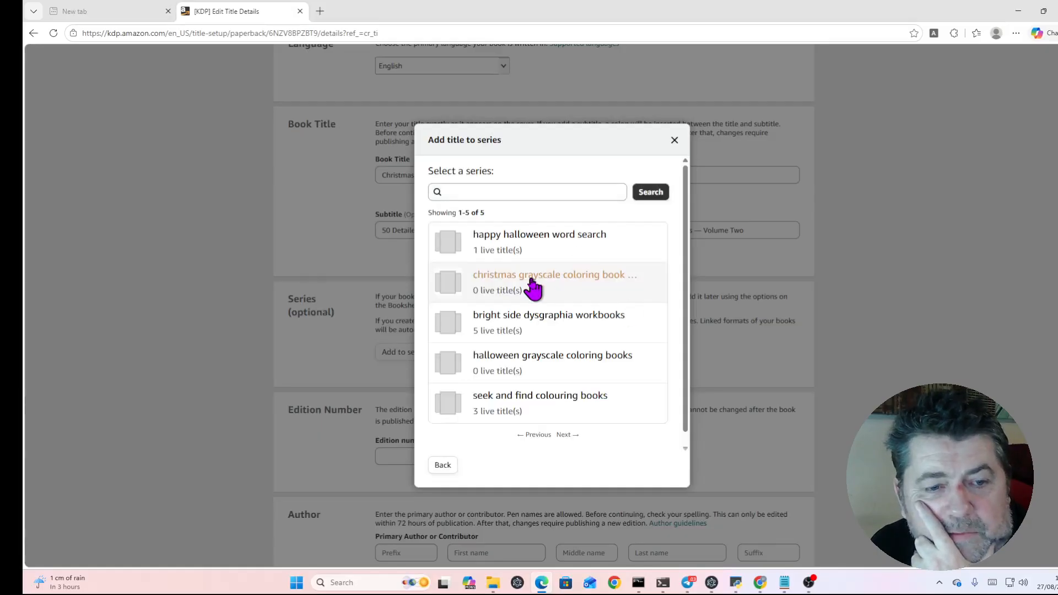
scroll(544, 337, "down", 1)
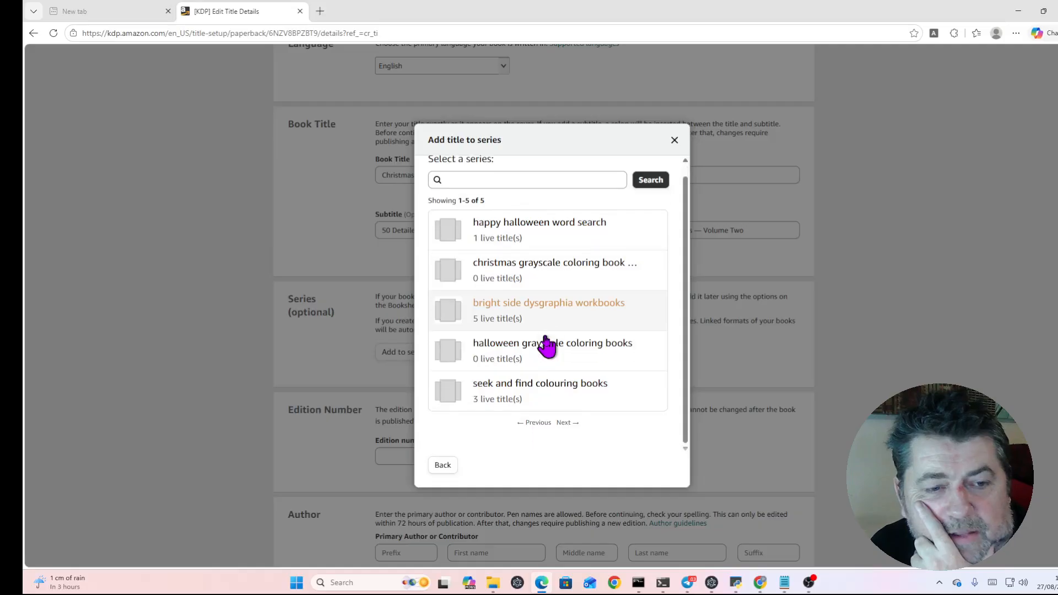
scroll(545, 337, "up", 1)
left_click(551, 283)
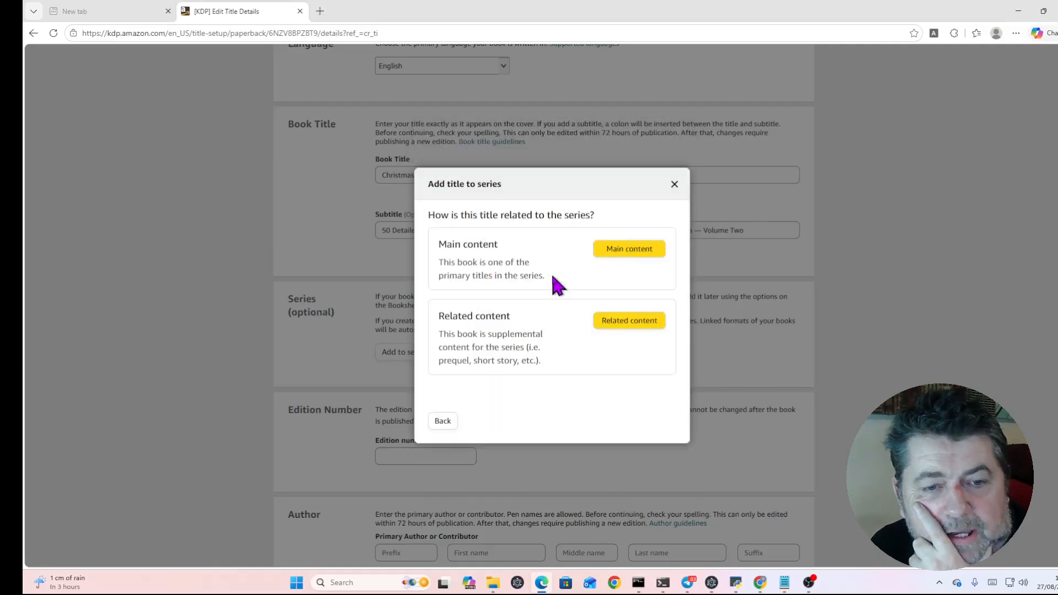
left_click(622, 254)
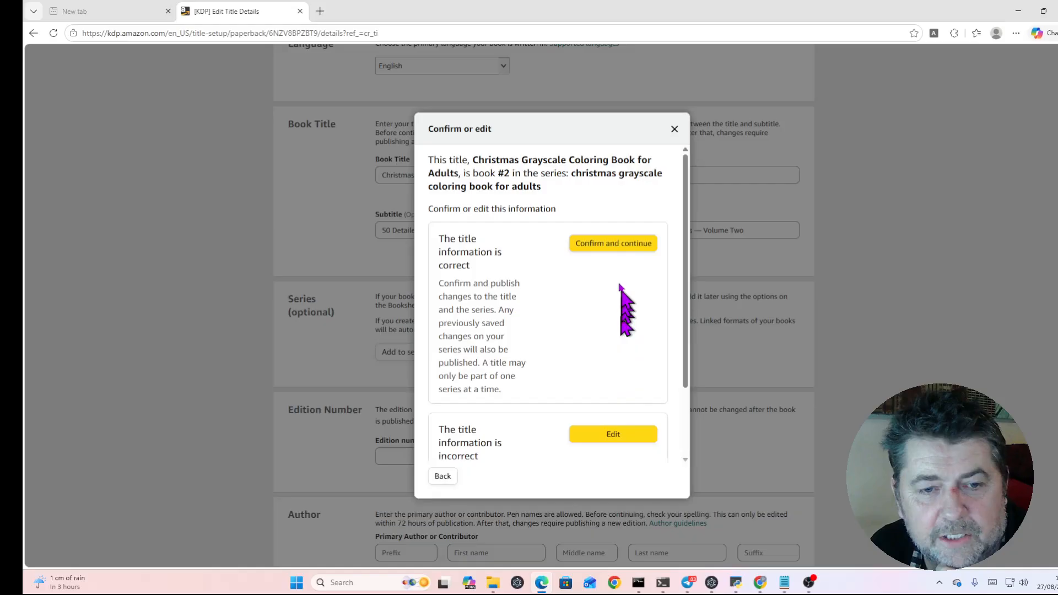
left_click(622, 258)
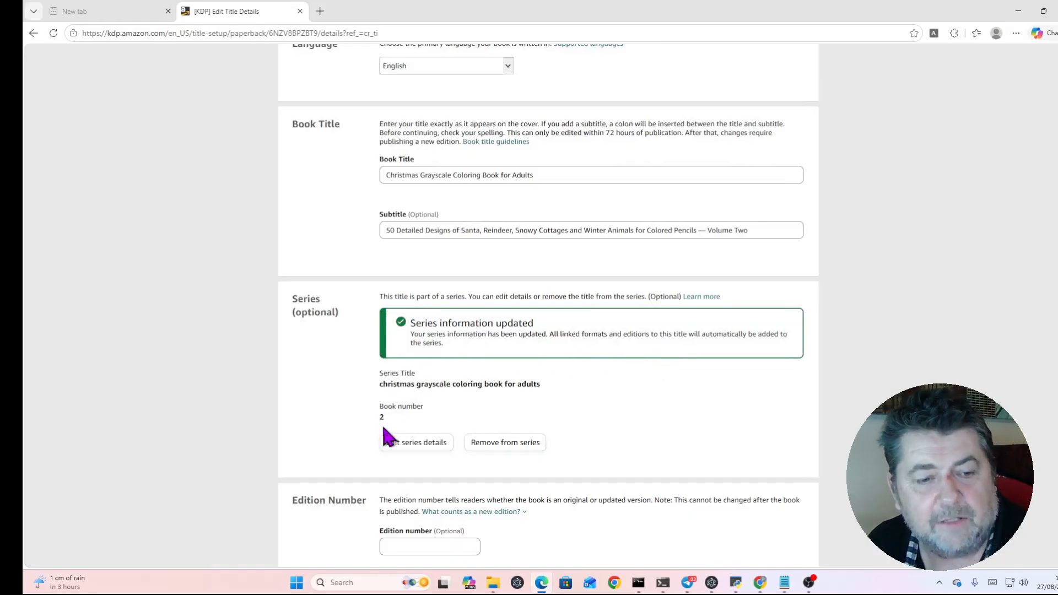
Step: Enter the primary author as "the gentle book shop", one word each in the prefix, first, middle and last name fields
scroll(451, 380, "down", 5)
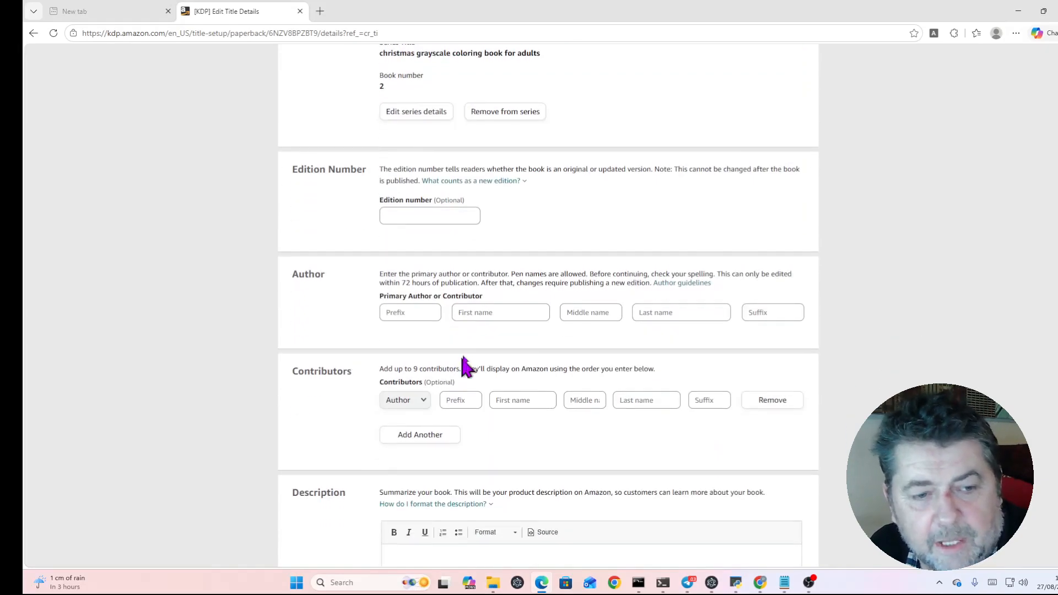
left_click(423, 312)
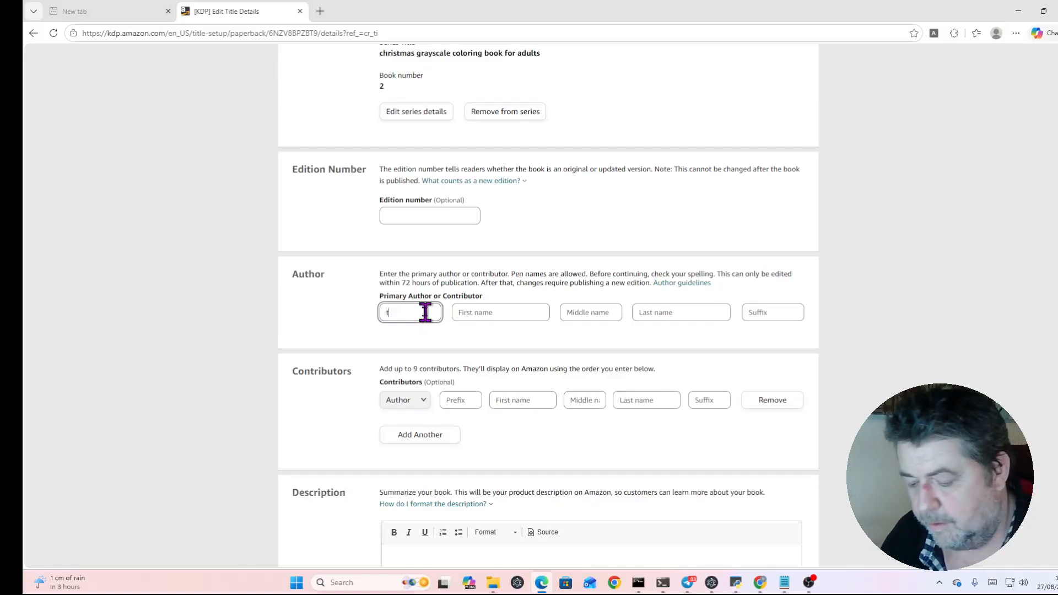
type("the")
key("Tab")
type("gentle")
left_click(580, 312)
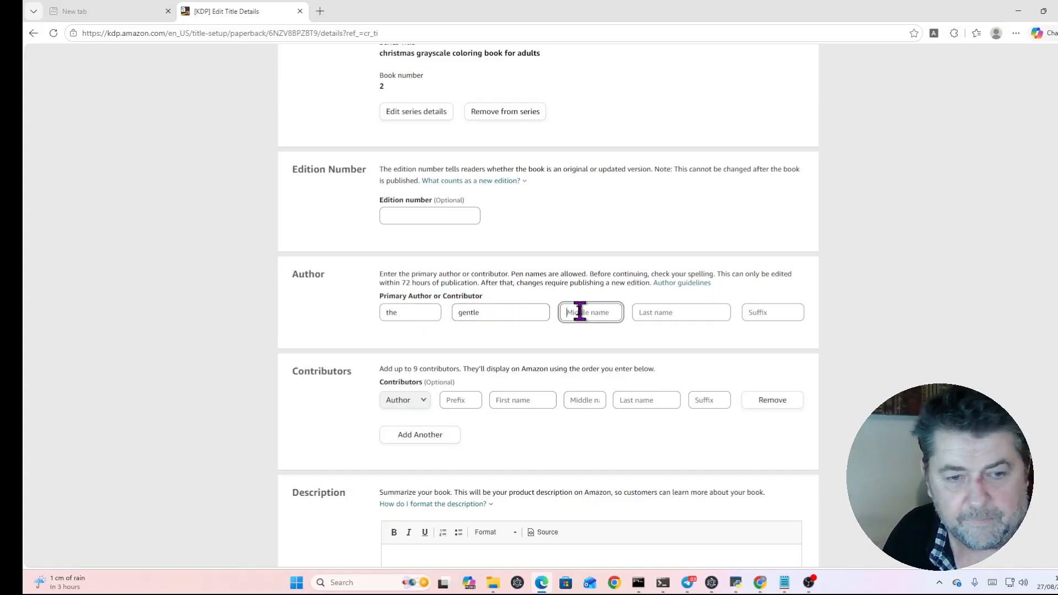
type("book")
left_click(660, 316)
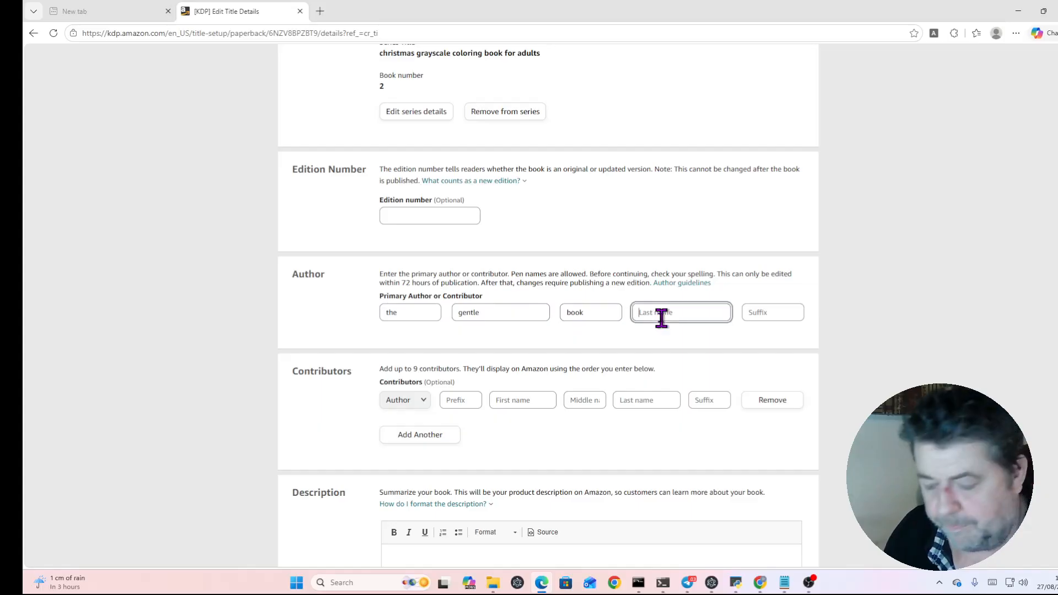
type("shop")
Step: Copy the book description from the listing and paste it, with its formatting, into the Description editor
scroll(314, 380, "down", 2)
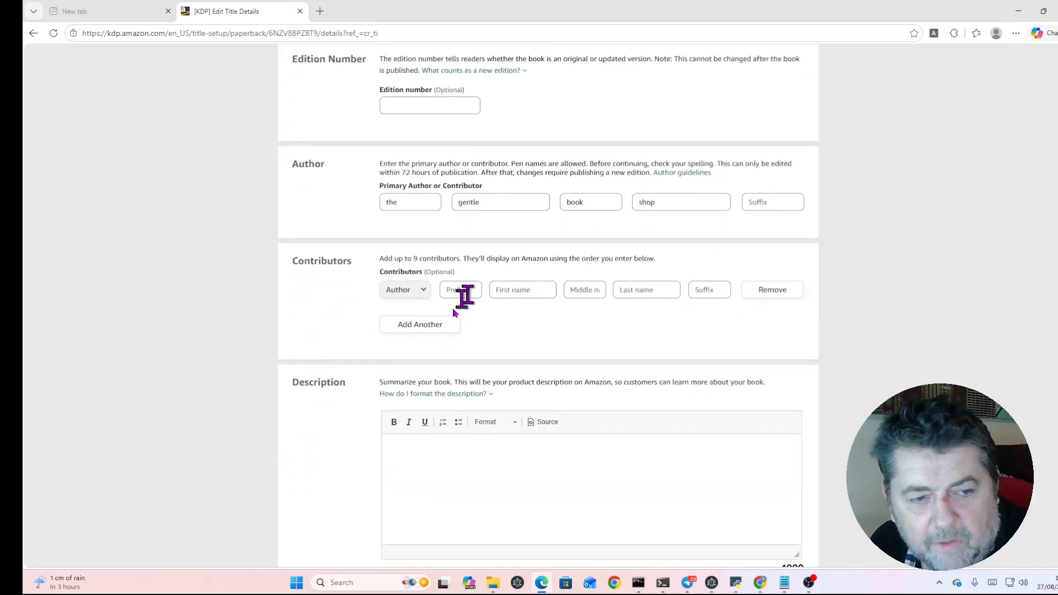
scroll(458, 320, "down", 2)
left_click(460, 338)
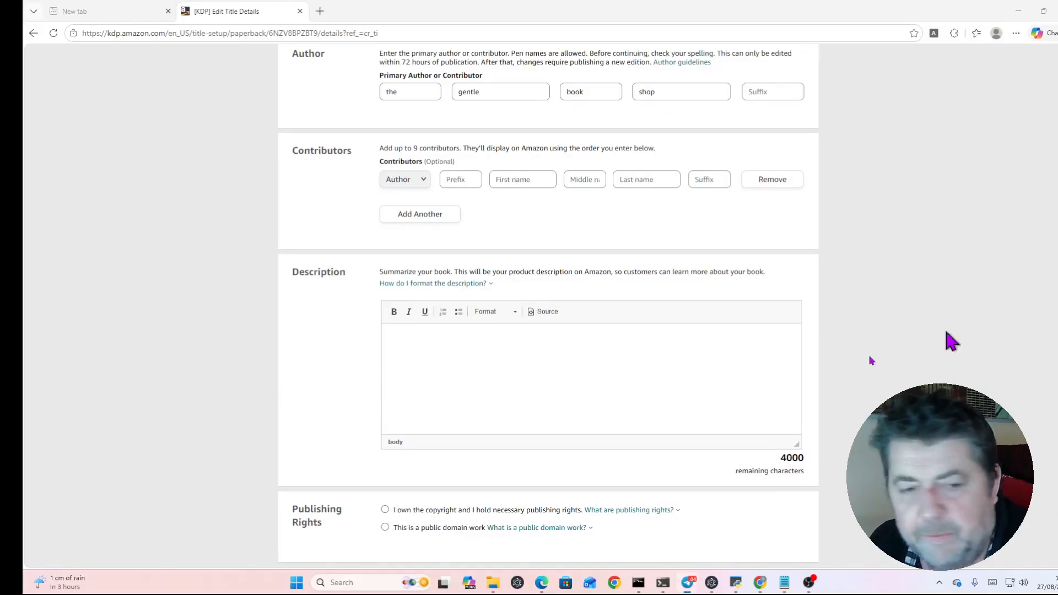
left_click(435, 338)
right_click(437, 343)
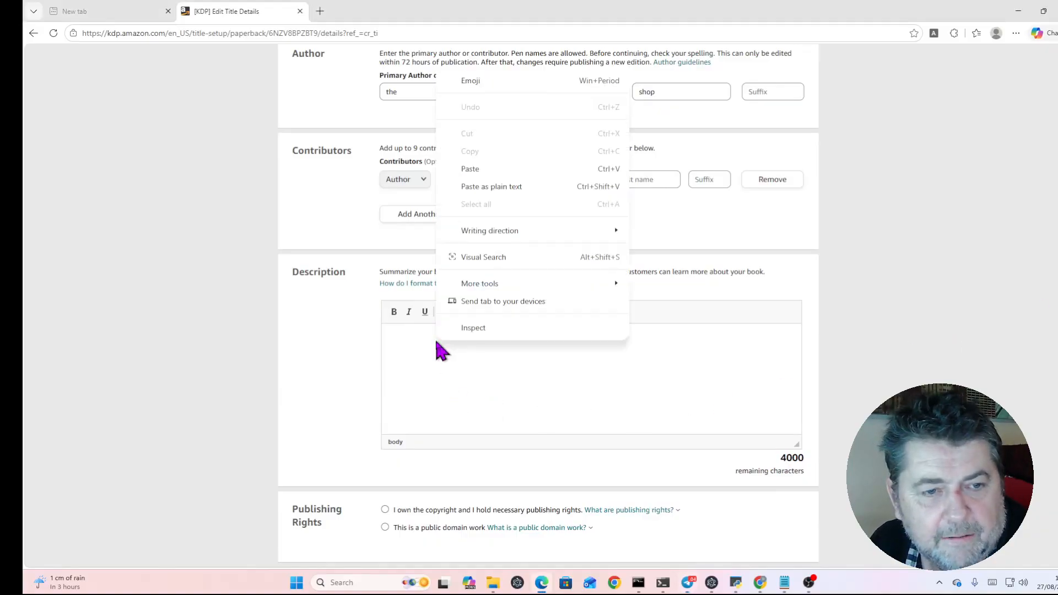
left_click(471, 169)
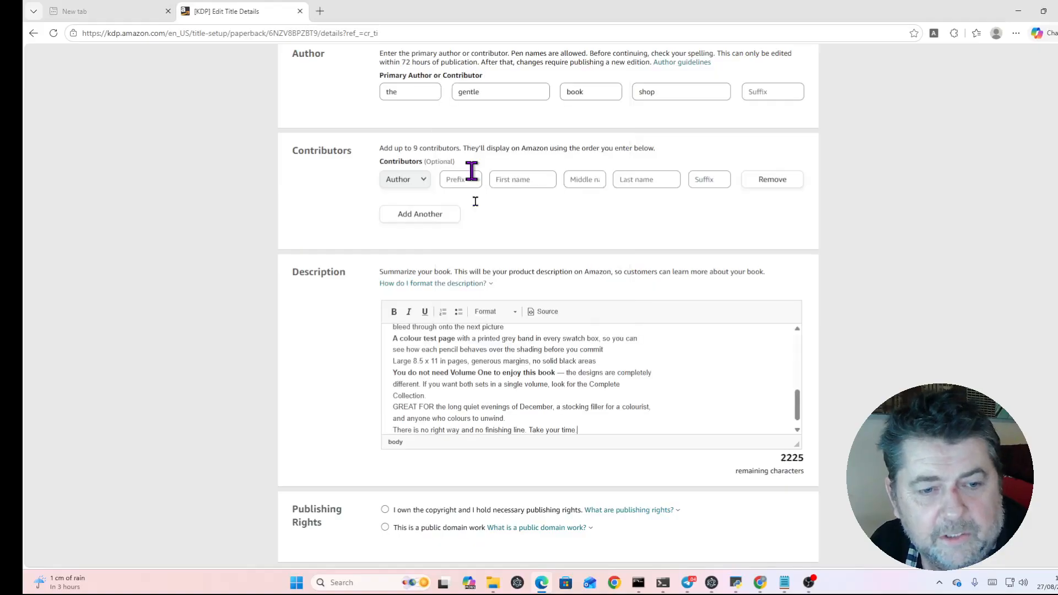
Step: Declare ownership of the copyright and publishing rights, and answer No to sexually explicit images or title
scroll(614, 373, "down", 1)
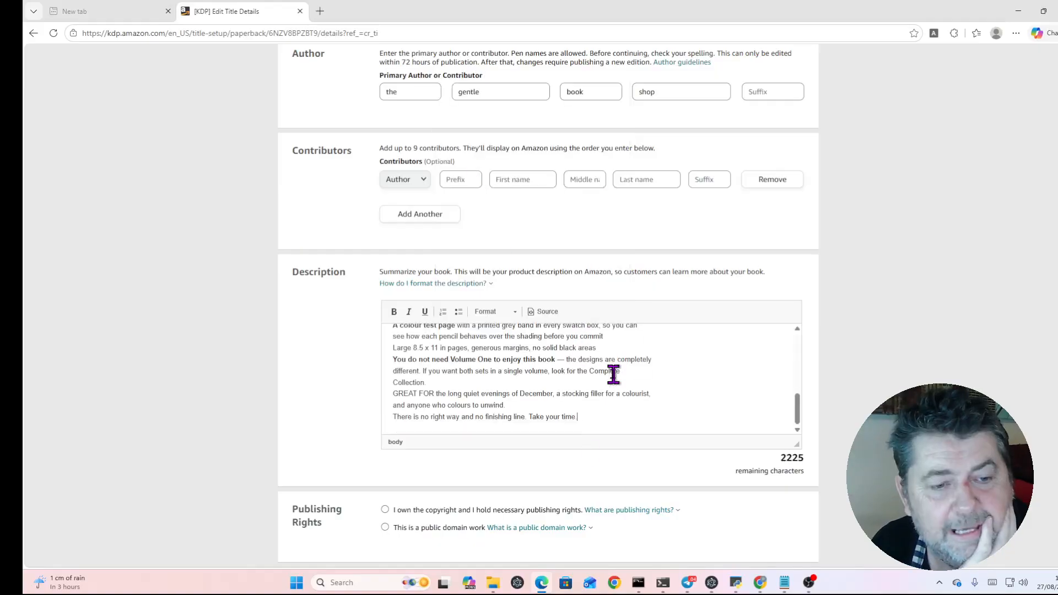
scroll(322, 427, "down", 4)
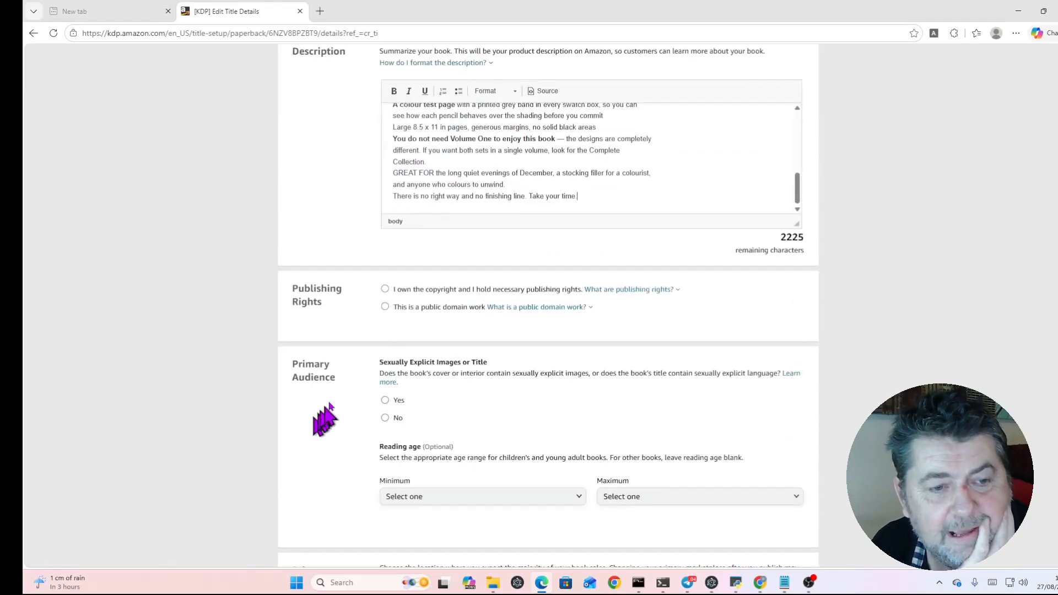
left_click(385, 289)
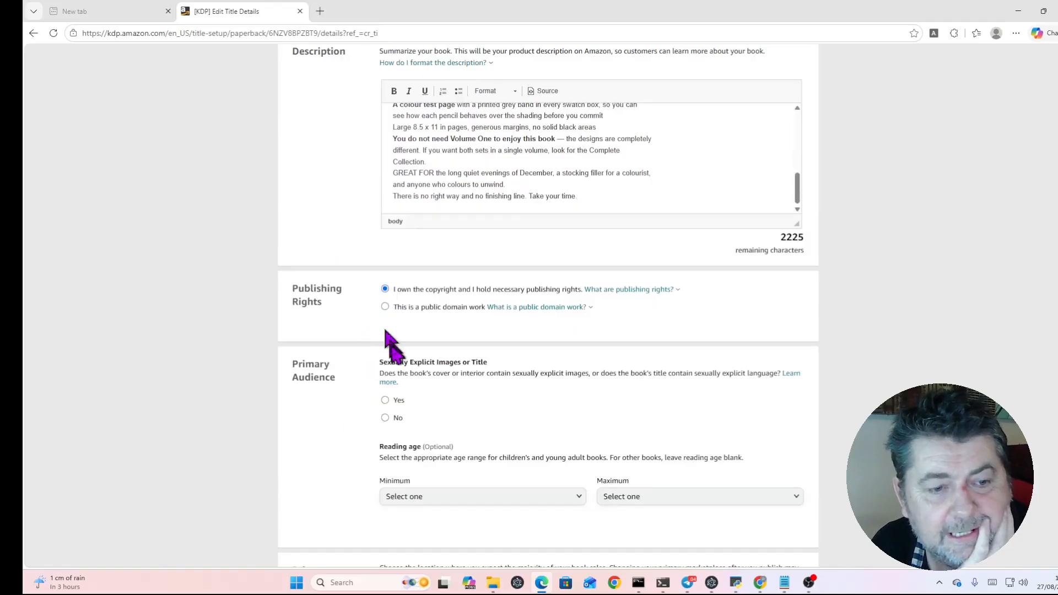
left_click(385, 417)
Step: Try to save Crafts, Hobbies & Home > Crafts & Hobbies > Coloring Books for Grown-Ups as the book's category without selecting a placement
scroll(419, 386, "down", 3)
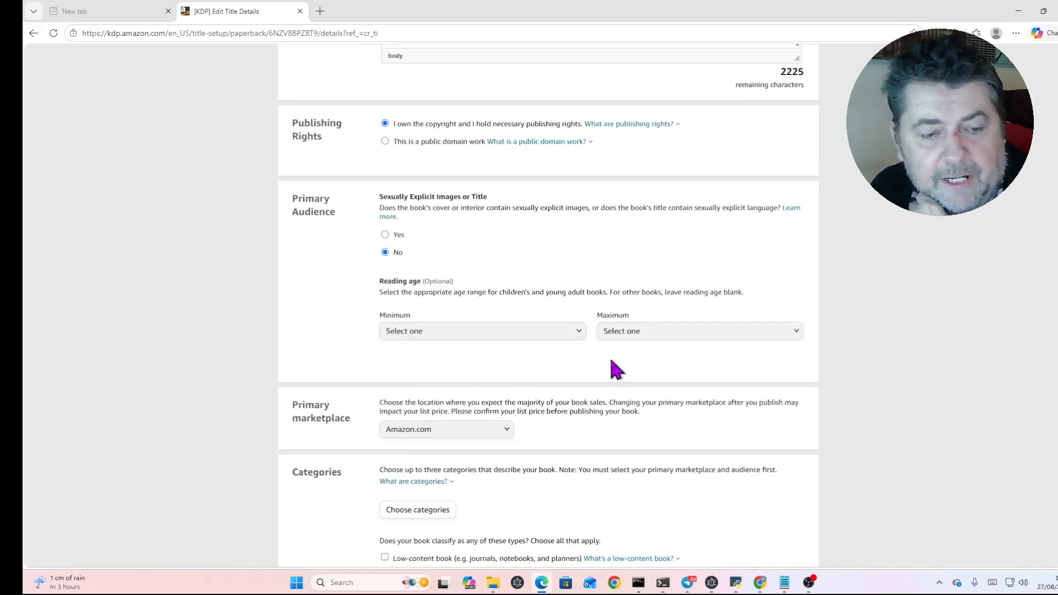
scroll(616, 369, "down", 3)
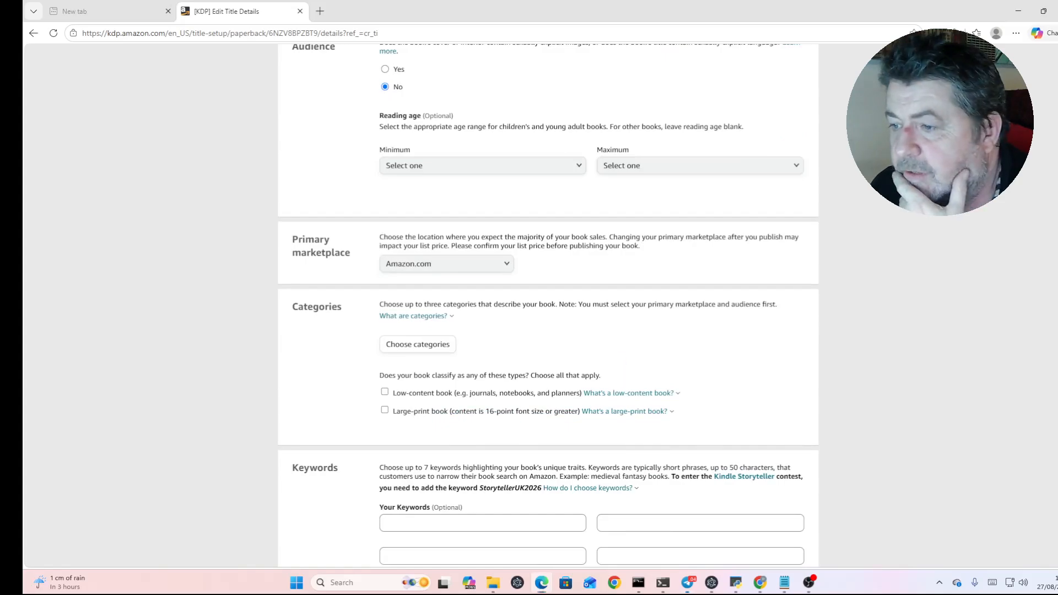
left_click(418, 344)
left_click(441, 300)
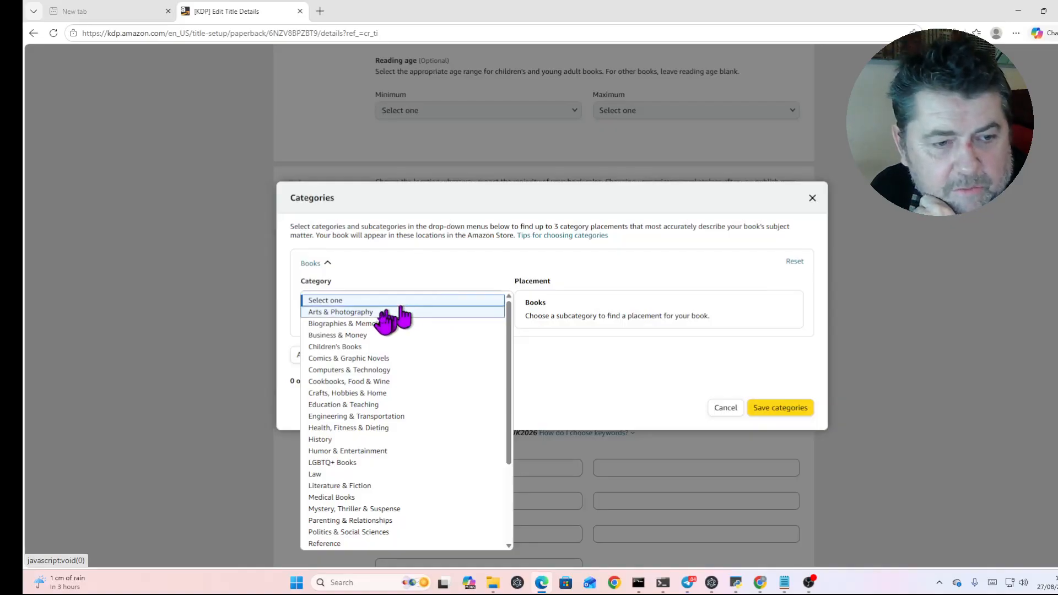
left_click(365, 395)
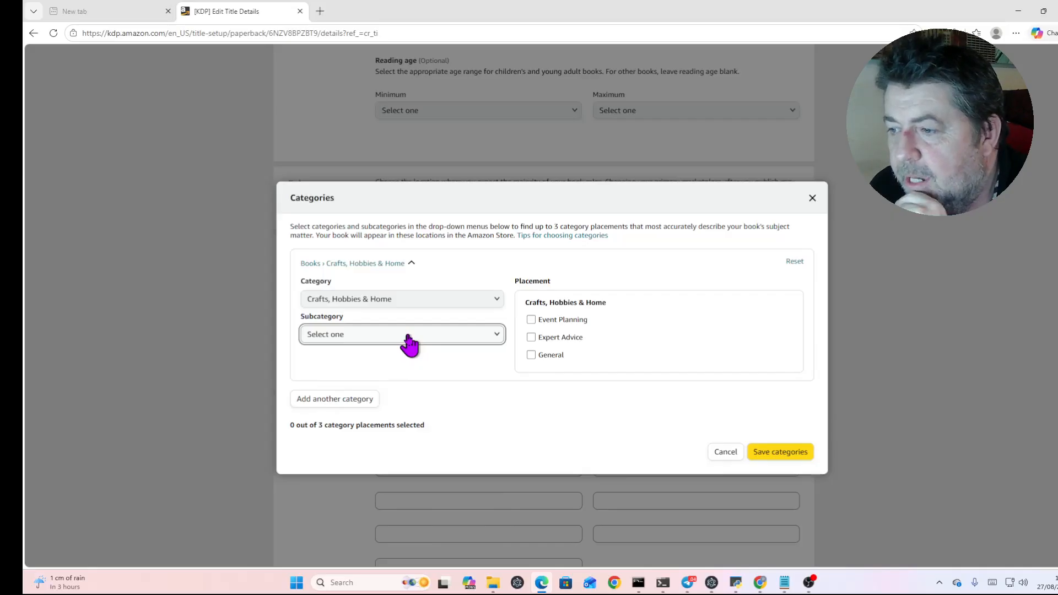
left_click(408, 337)
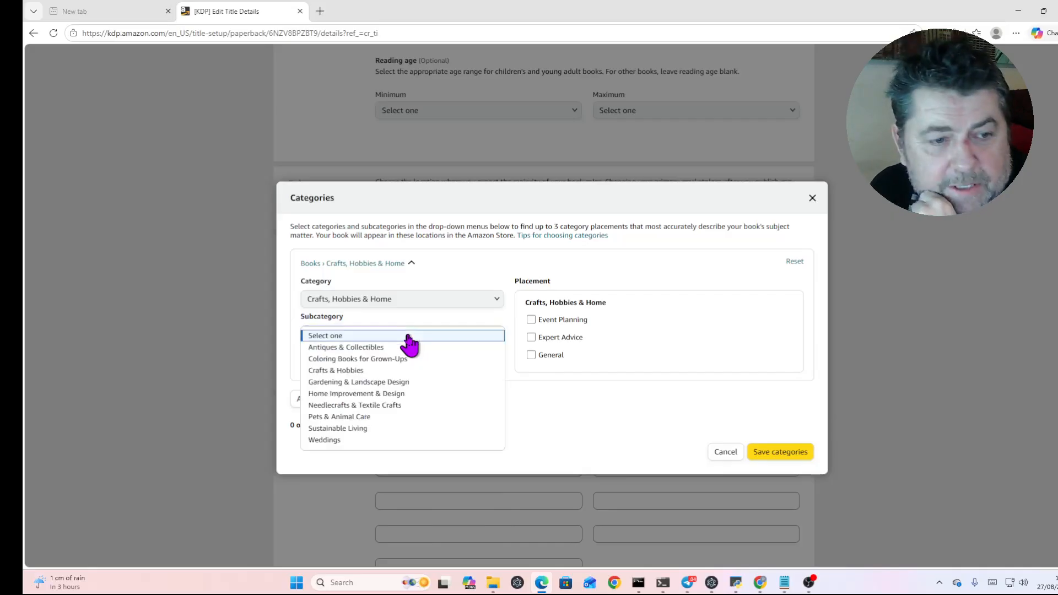
left_click(372, 368)
left_click(382, 380)
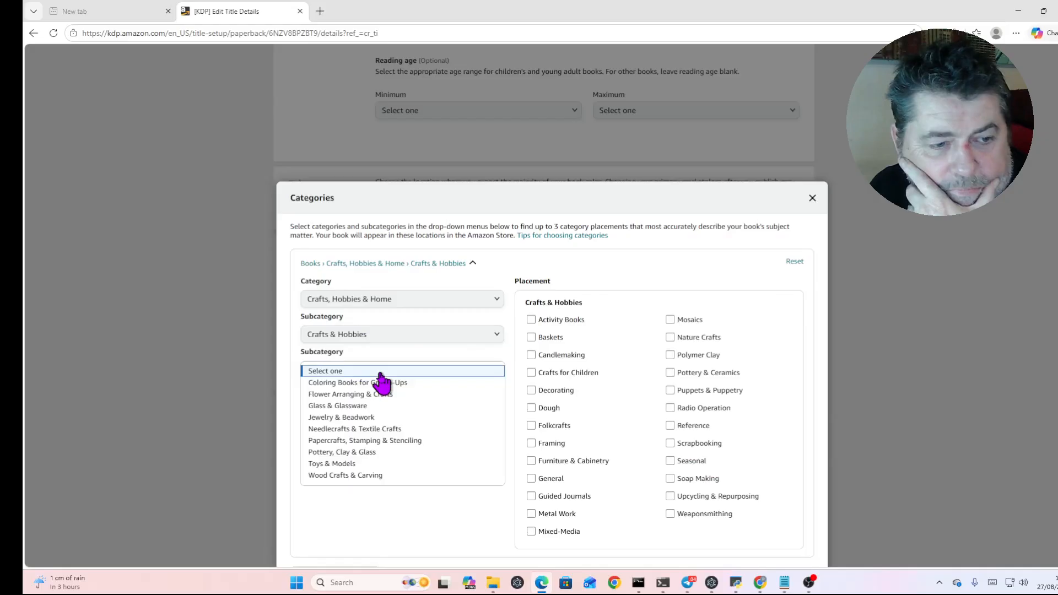
left_click(377, 384)
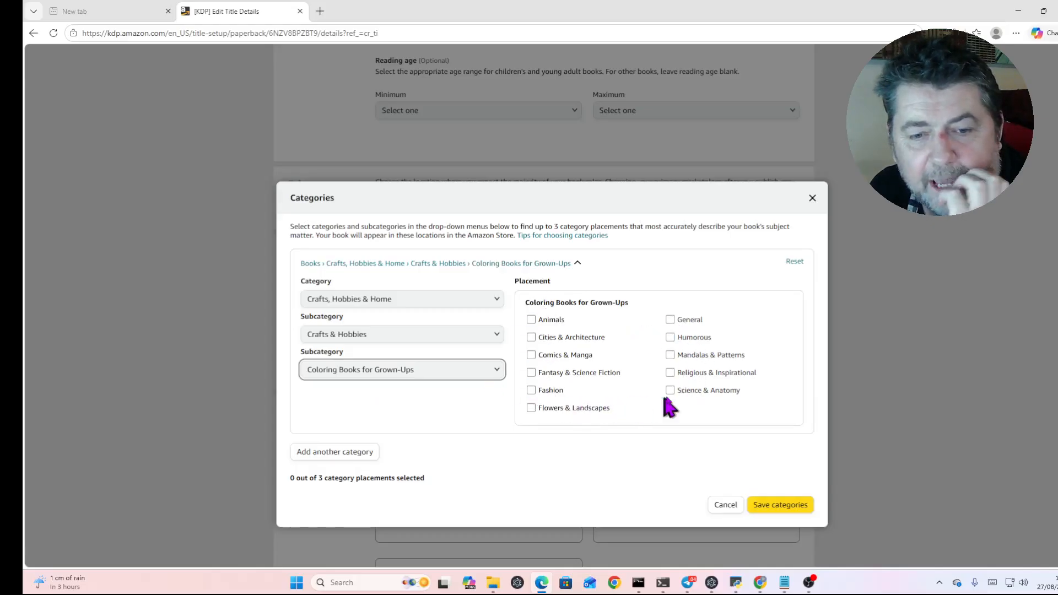
left_click(771, 506)
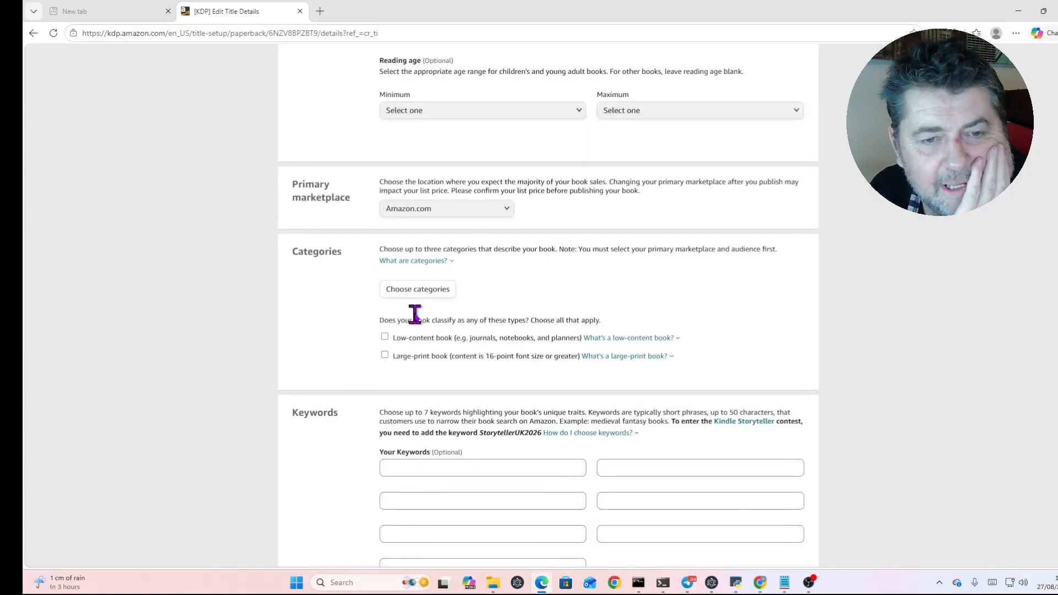
Step: Add the Self-Help category with the Stress Management placement and save the categories
left_click(413, 294)
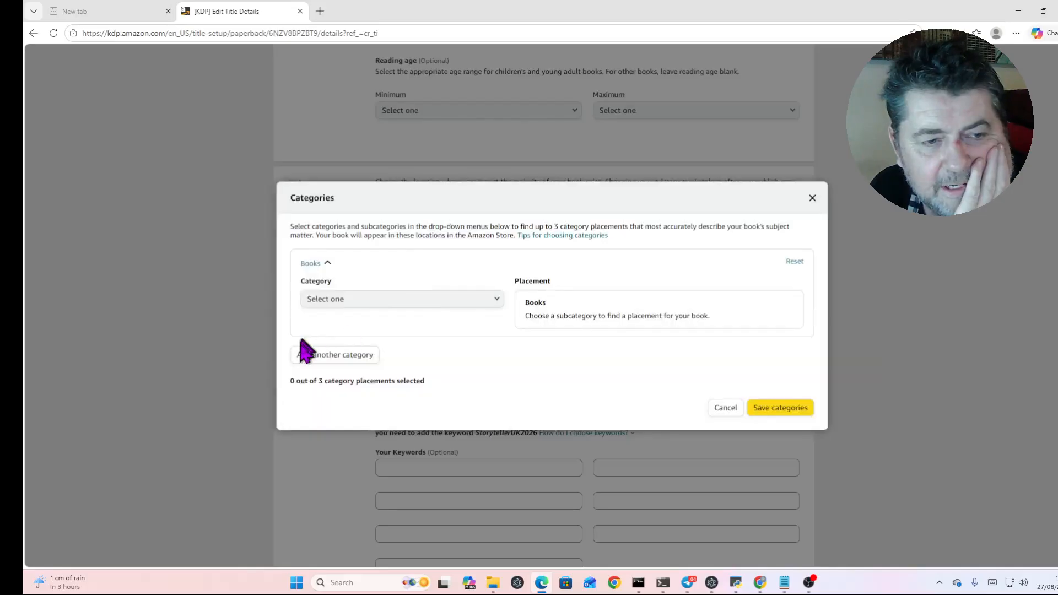
left_click(395, 327)
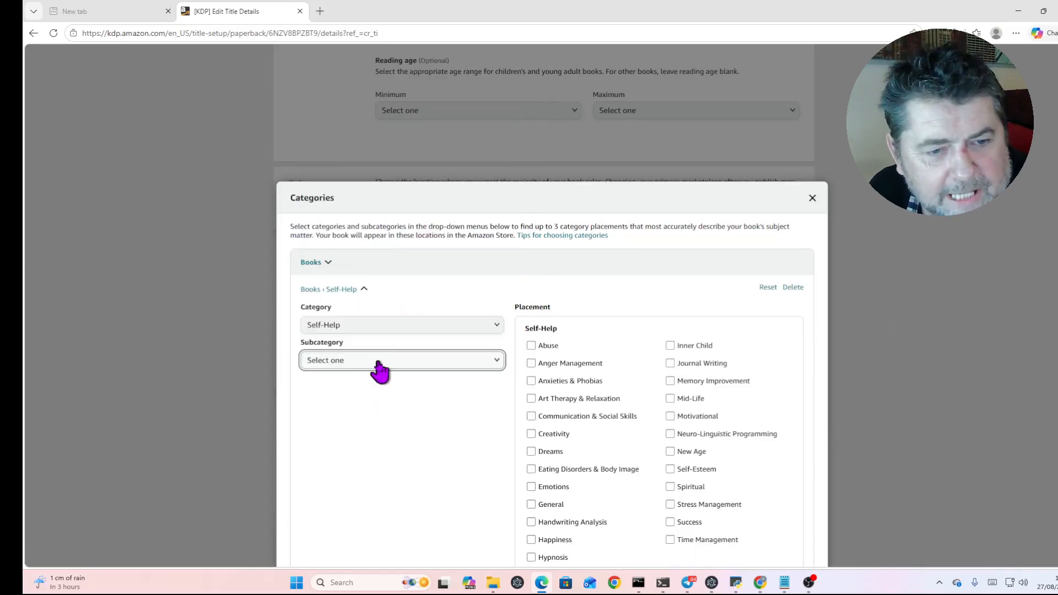
left_click(379, 369)
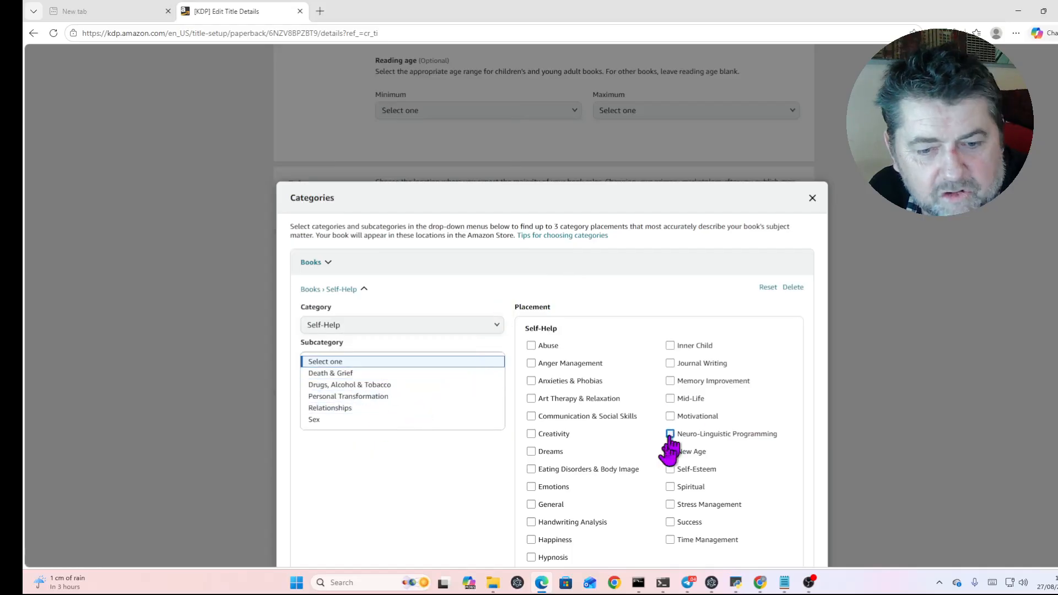
left_click(670, 505)
left_click(670, 506)
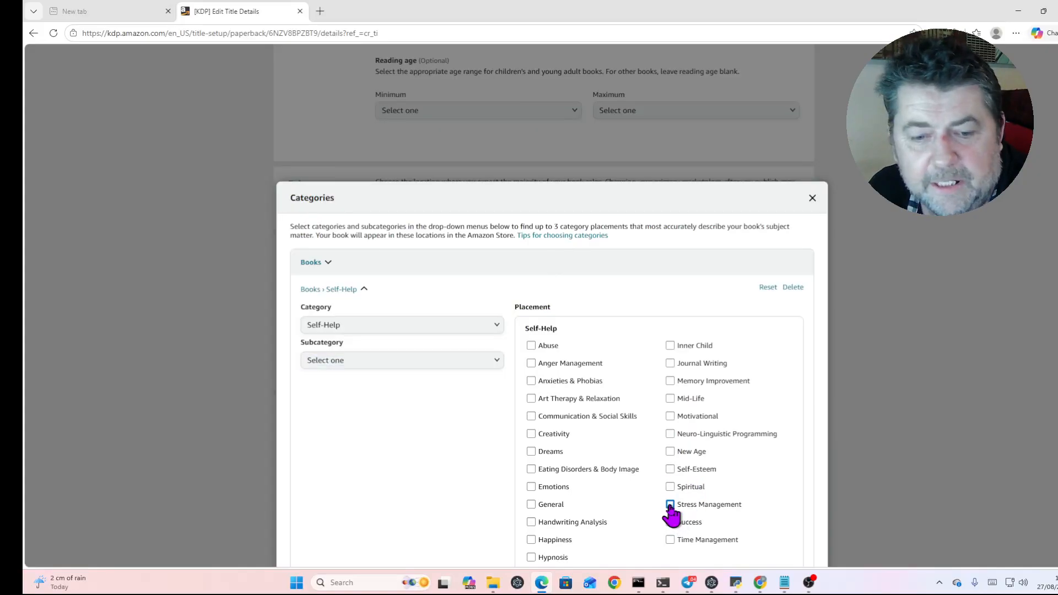
scroll(670, 505, "down", 3)
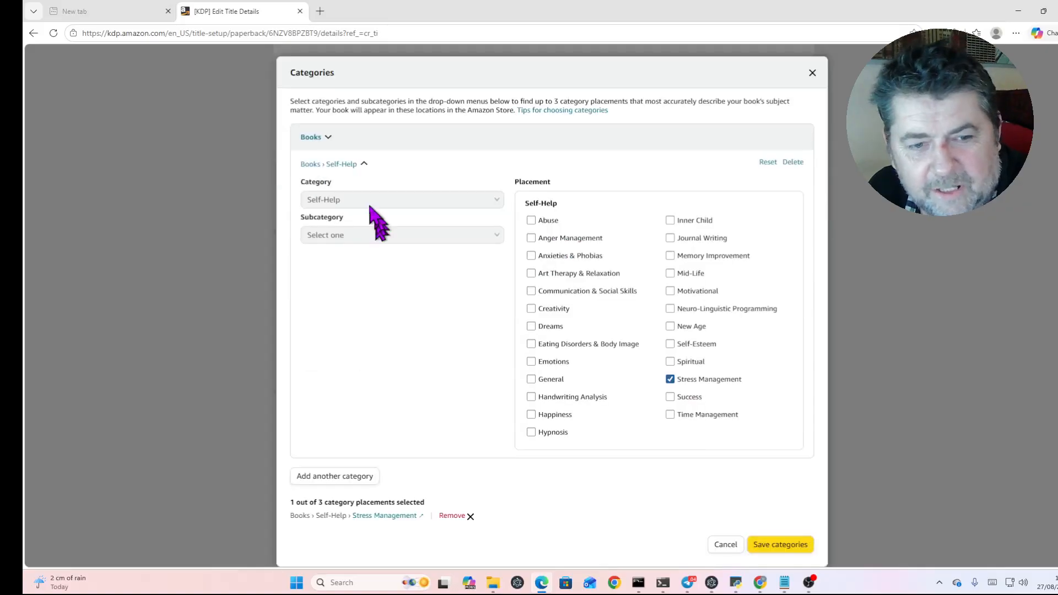
left_click(782, 546)
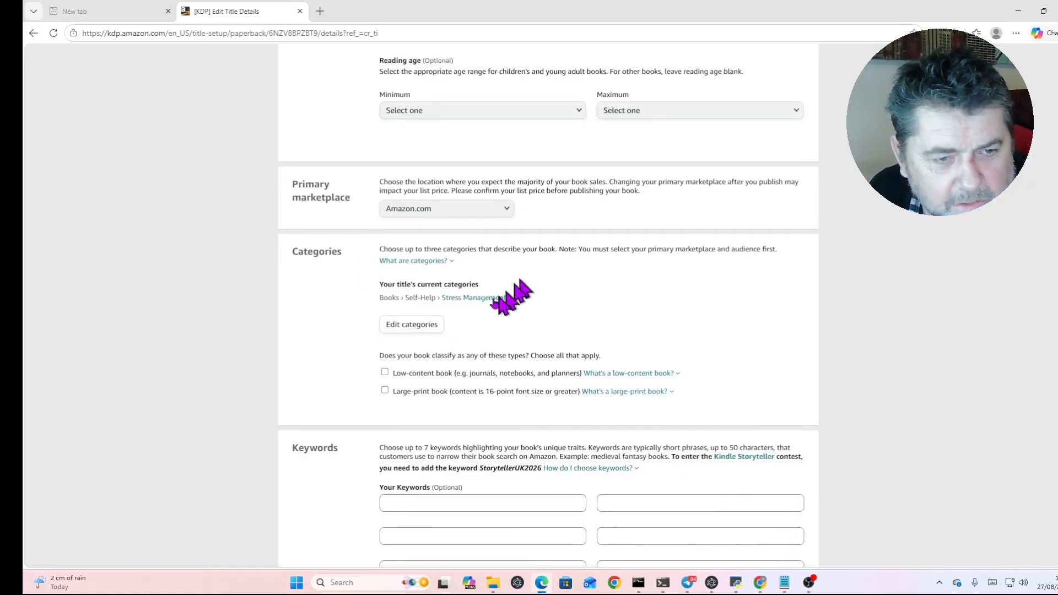
Step: Add a second category, Crafts, Hobbies & Home > Crafts & Hobbies > Coloring Books for Grown-Ups, with the General placement, and save the categories
left_click(412, 329)
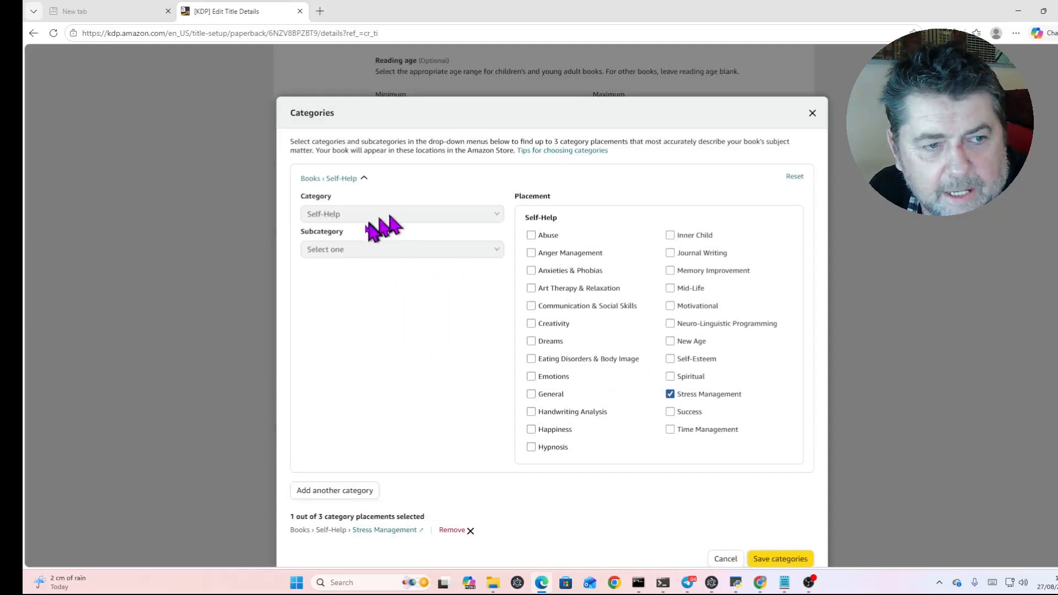
scroll(415, 271, "down", 2)
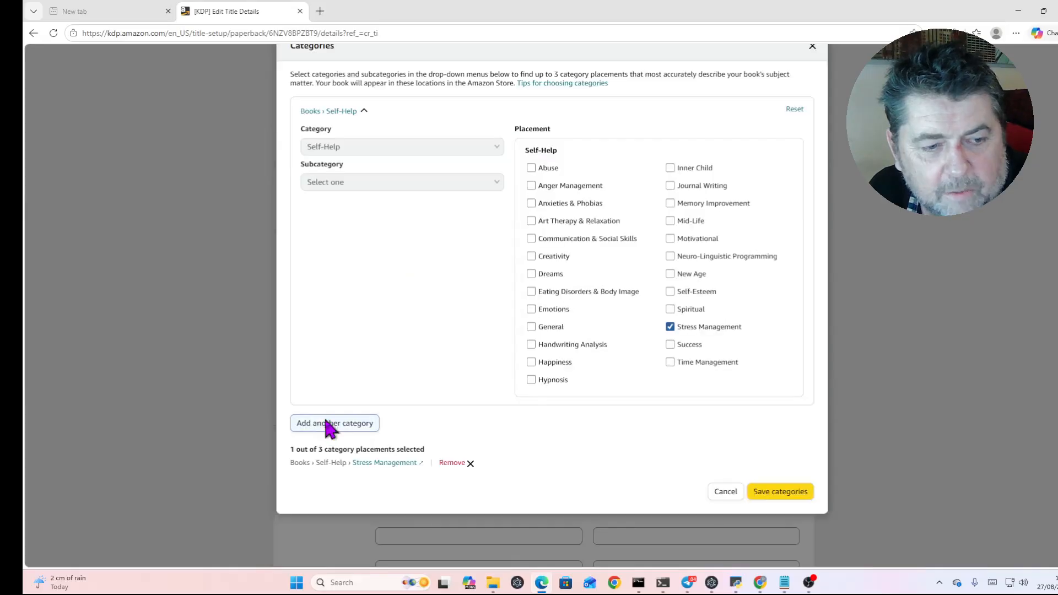
left_click(332, 427)
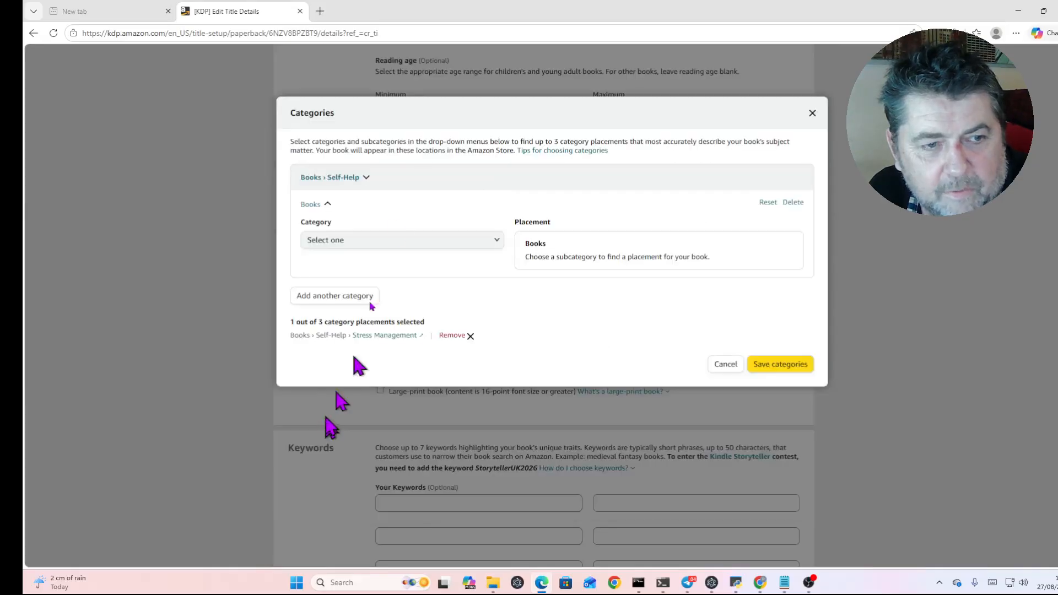
left_click(409, 243)
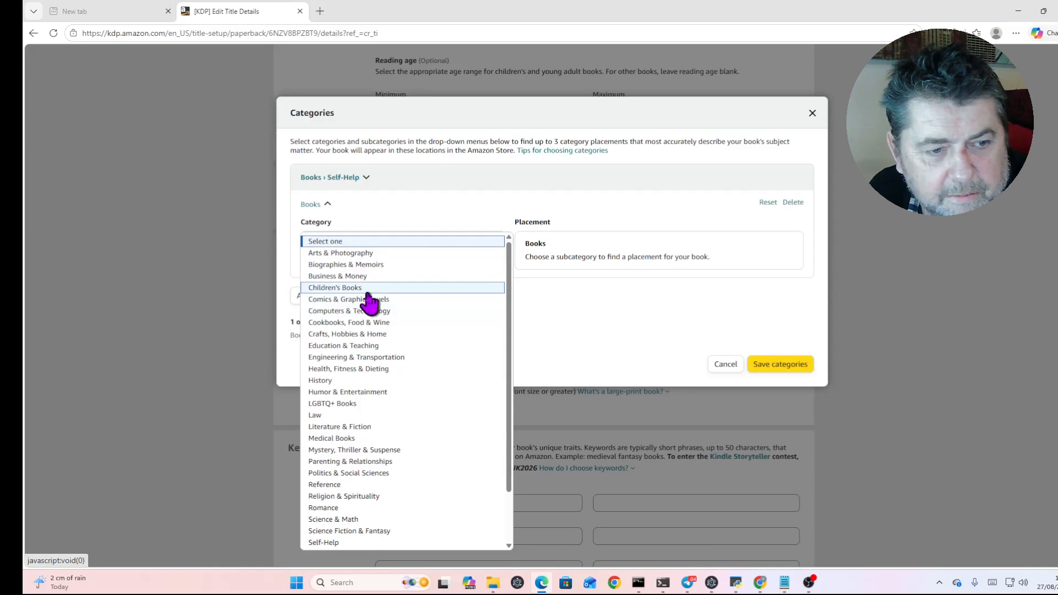
left_click(340, 334)
left_click(429, 324)
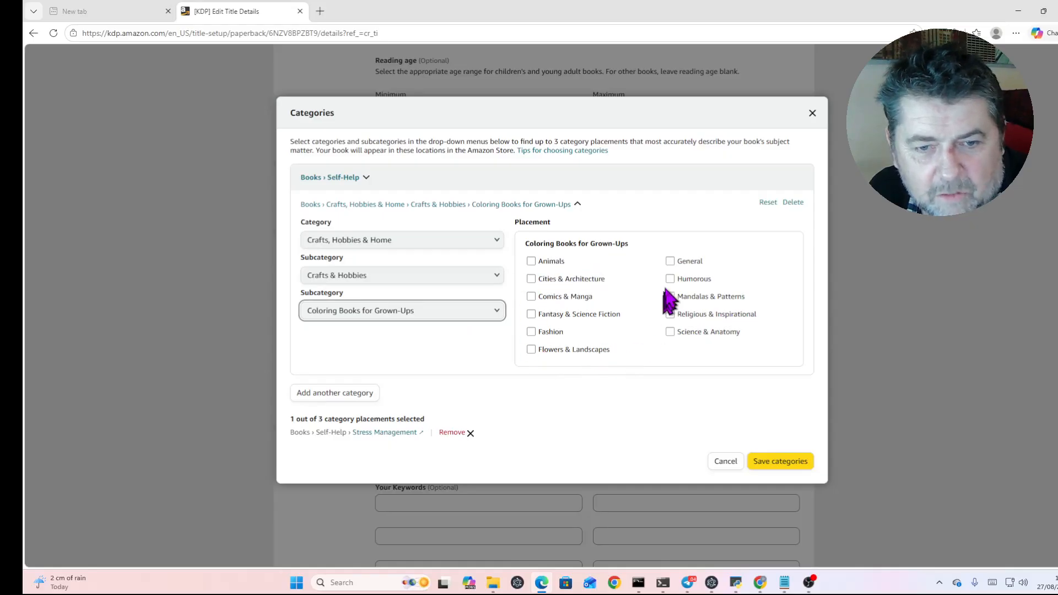
left_click(669, 262)
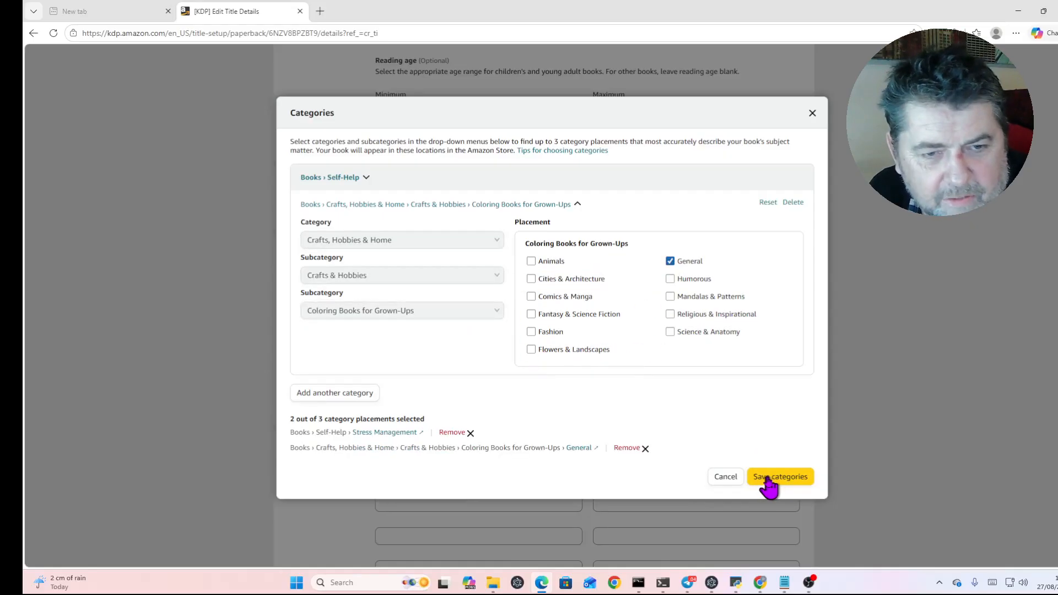
left_click(771, 479)
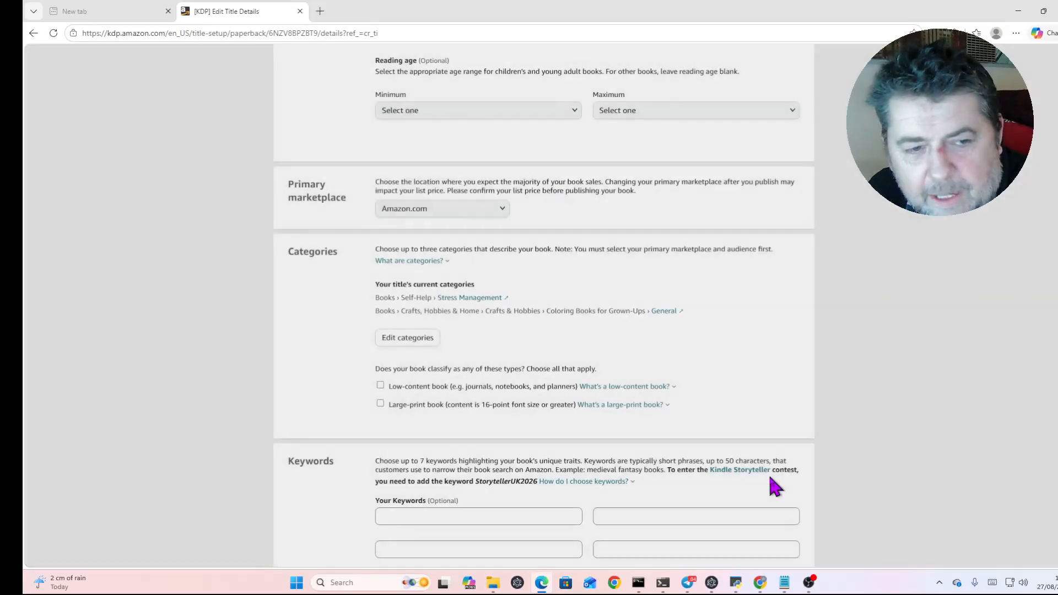
Step: Copy the first two keyword phrases into the Keywords section: "father xmas sleigh elves workshop" and "festive noel yuletide season artwork"
scroll(318, 284, "down", 4)
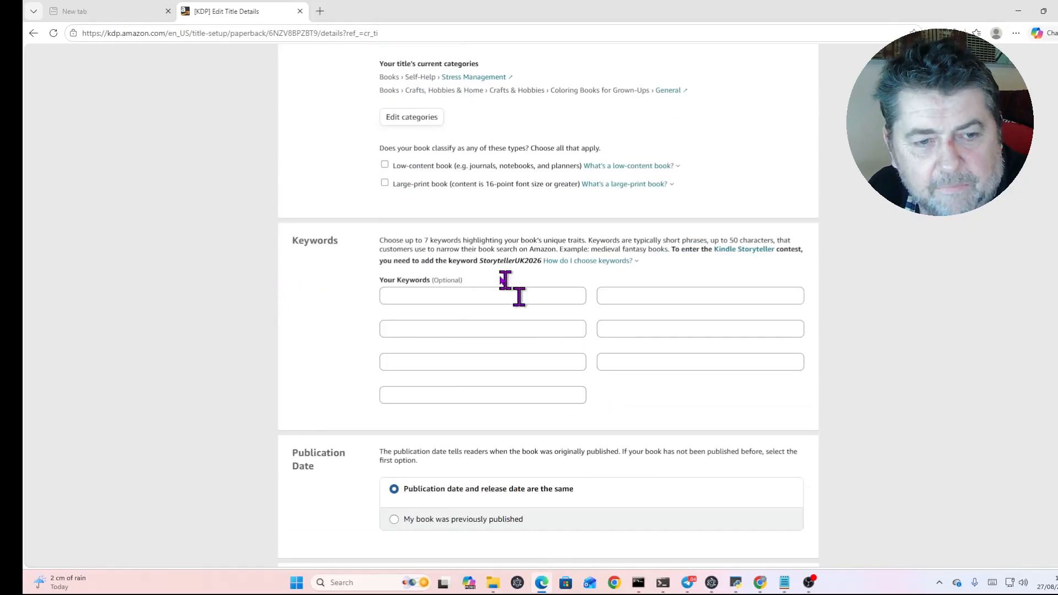
left_click(508, 295)
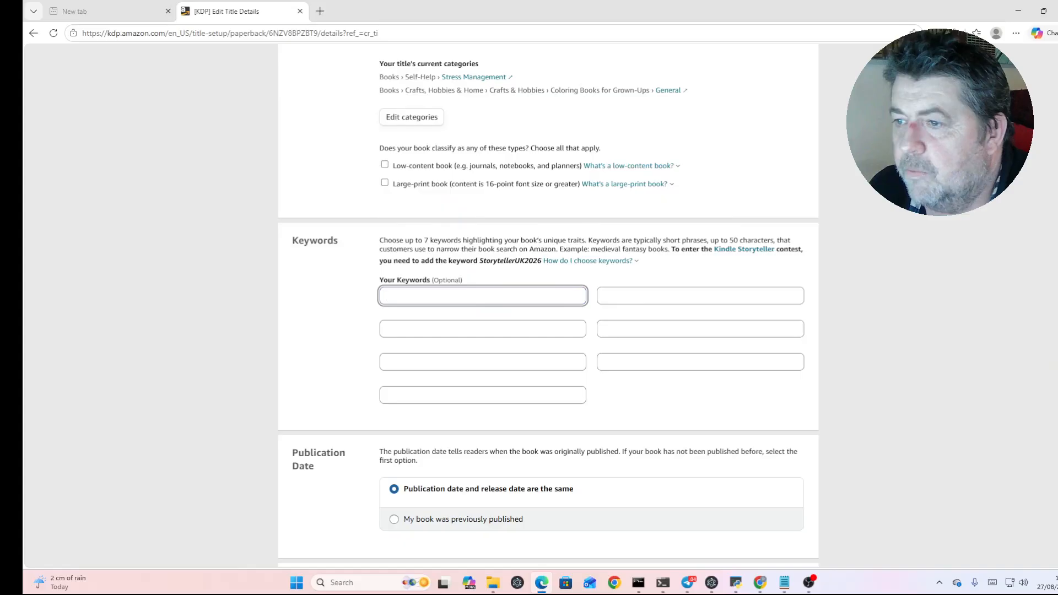
key("alt+Tab")
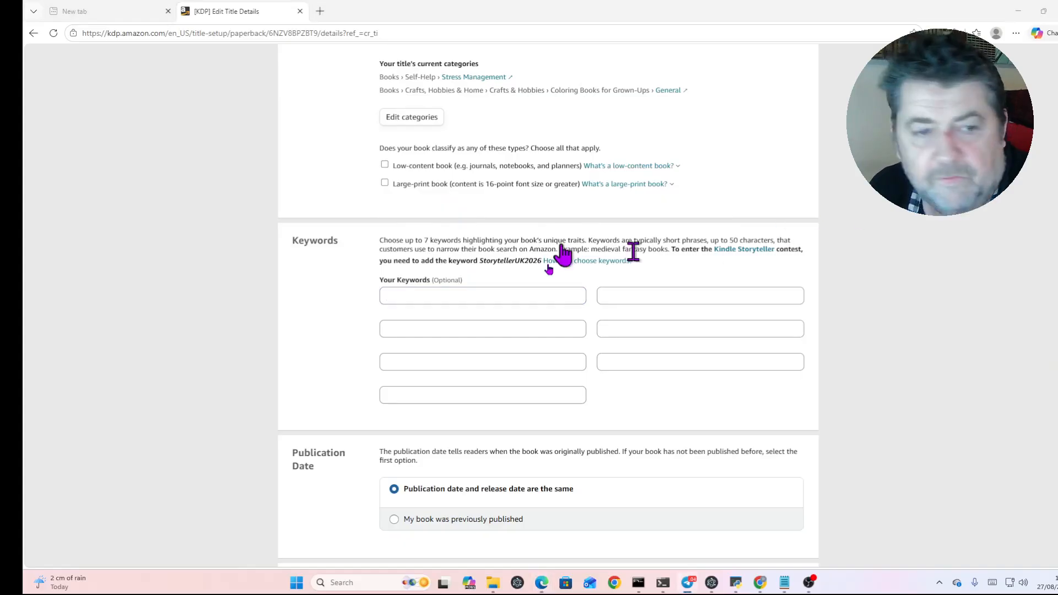
right_click(417, 296)
left_click(452, 394)
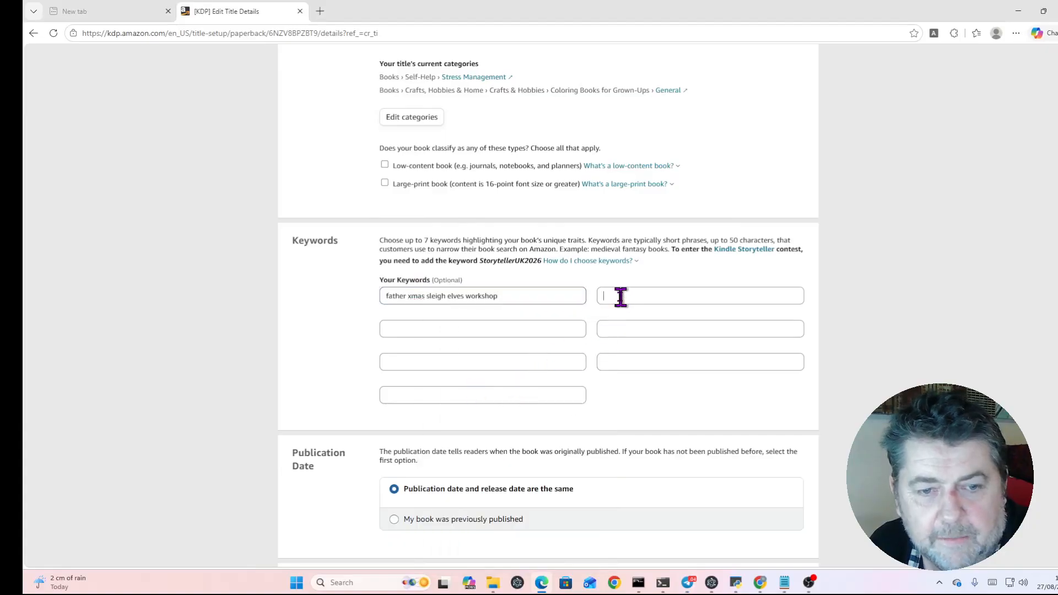
left_click(619, 296)
right_click(628, 297)
left_click(669, 394)
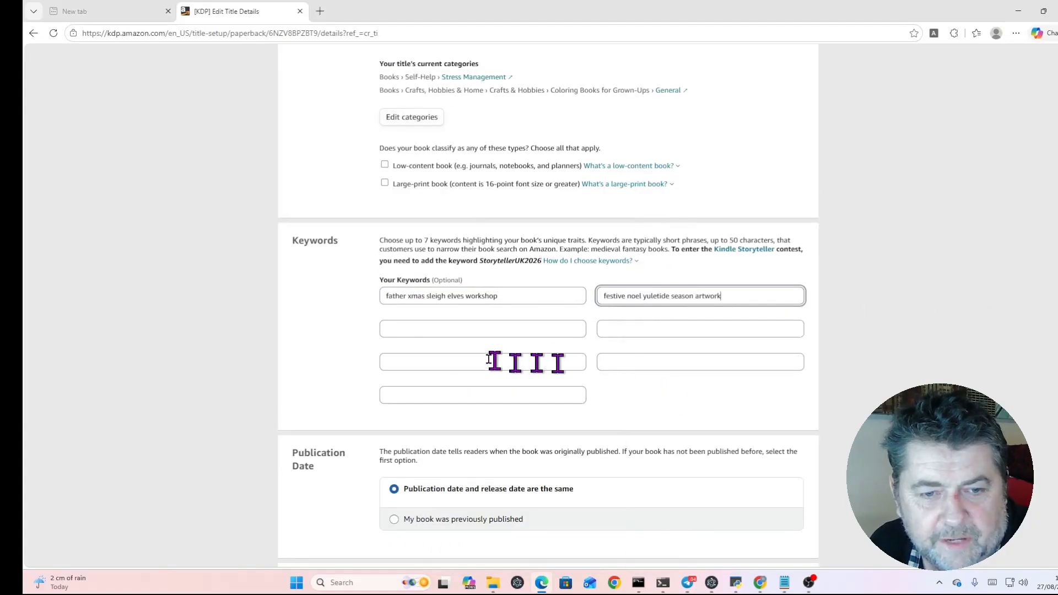
Step: Fill the third and fourth keywords with "stress relief mindfulness pencils" and "realistic tonal shading graphite"
left_click(437, 333)
key("alt+Tab")
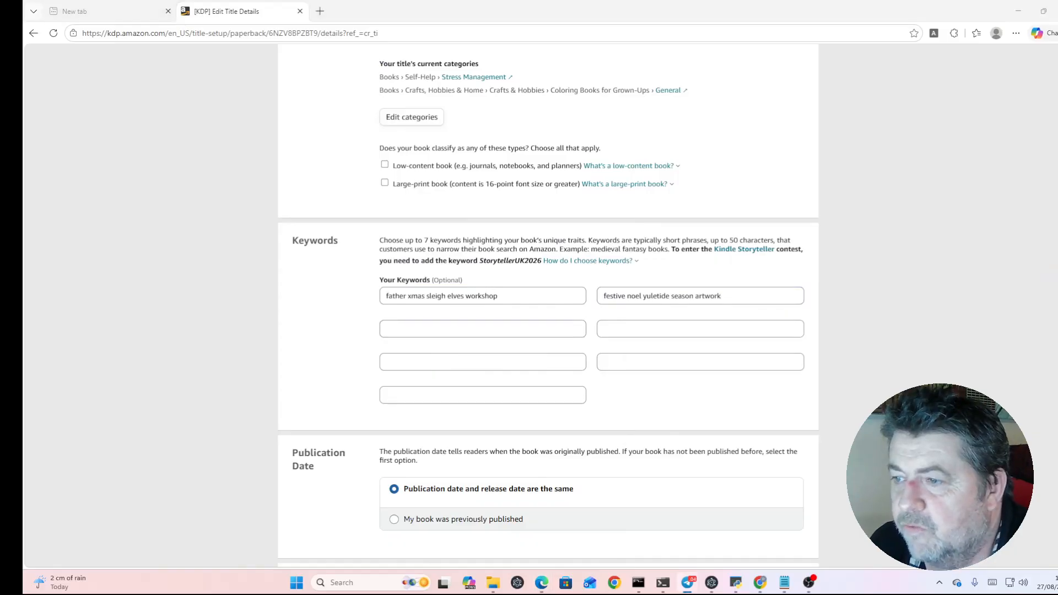
left_click(508, 329)
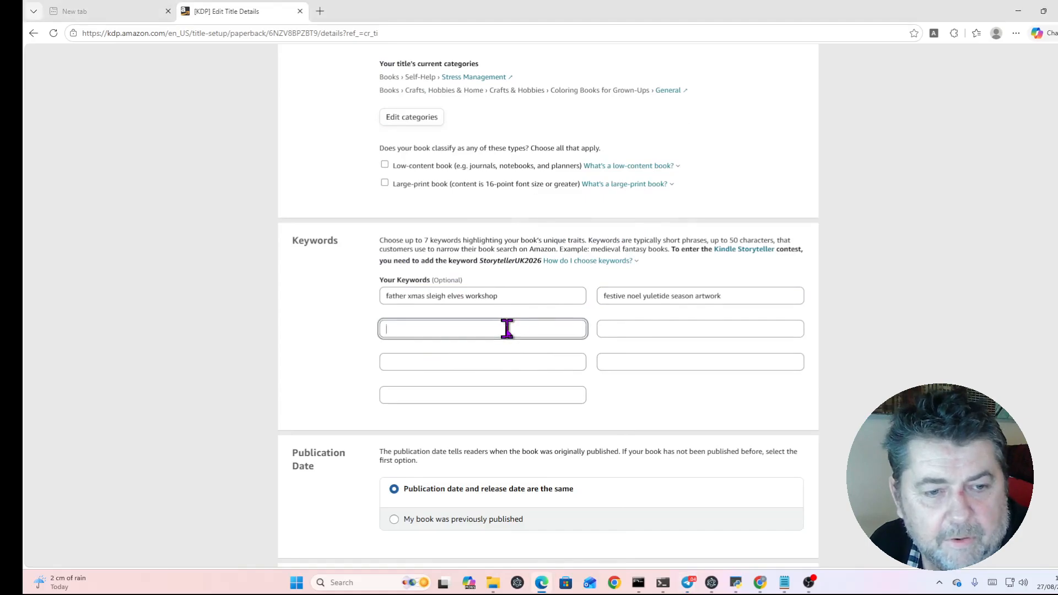
right_click(507, 329)
left_click(542, 175)
key("alt+Tab")
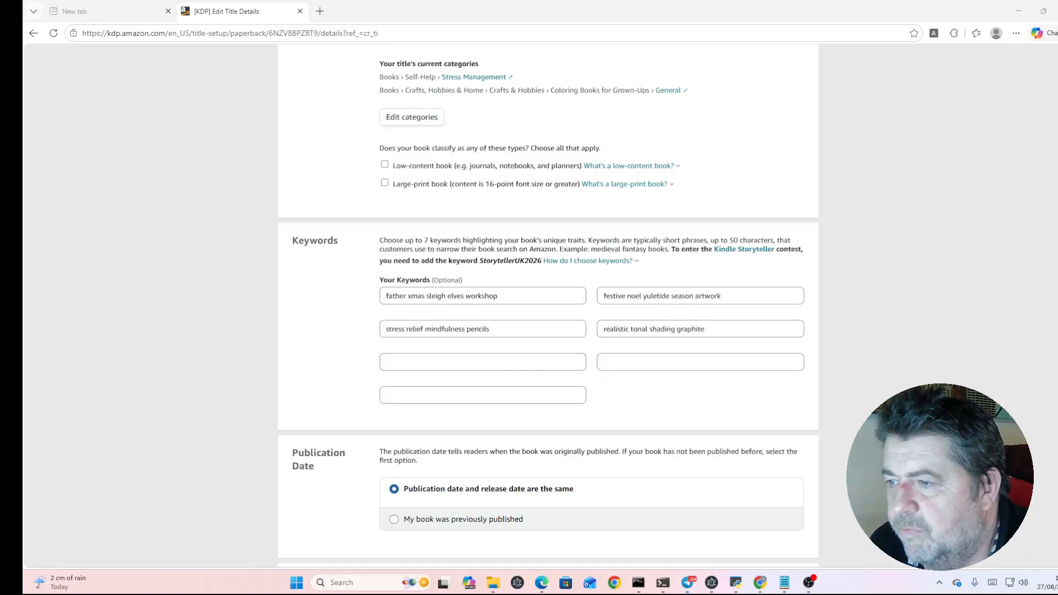
Step: Fill the fifth and sixth keywords with "woodland wildlife stag fox owl" and "large print single sided sheets"
right_click(496, 361)
left_click(509, 212)
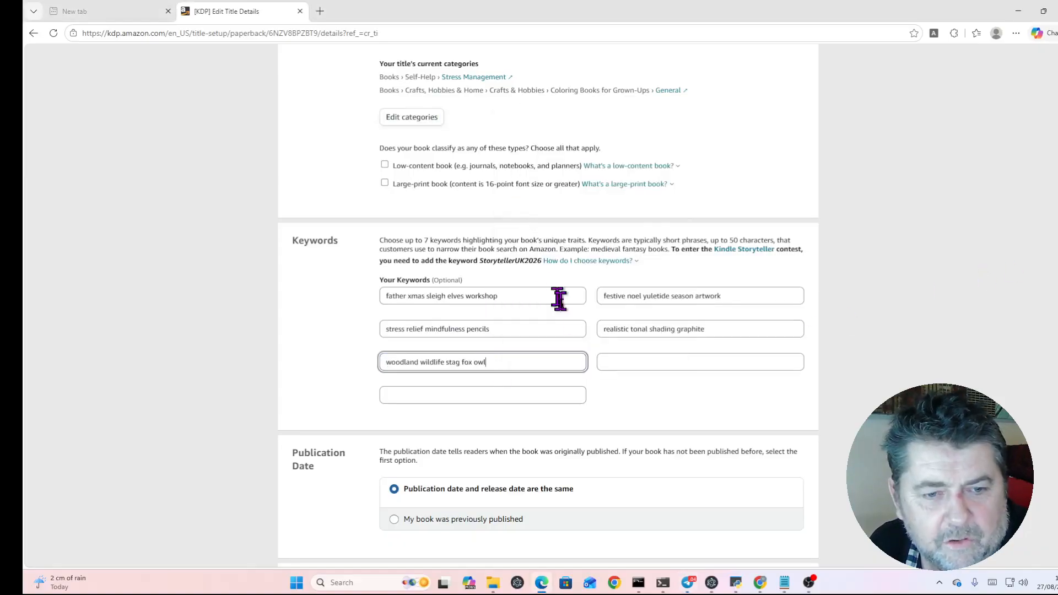
left_click(612, 367)
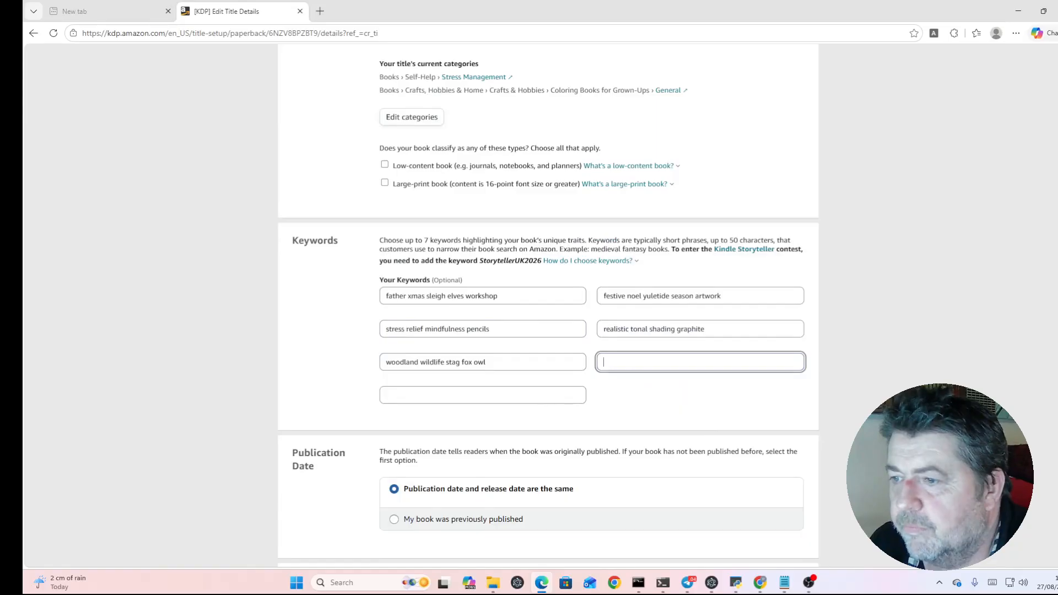
key("alt+Tab")
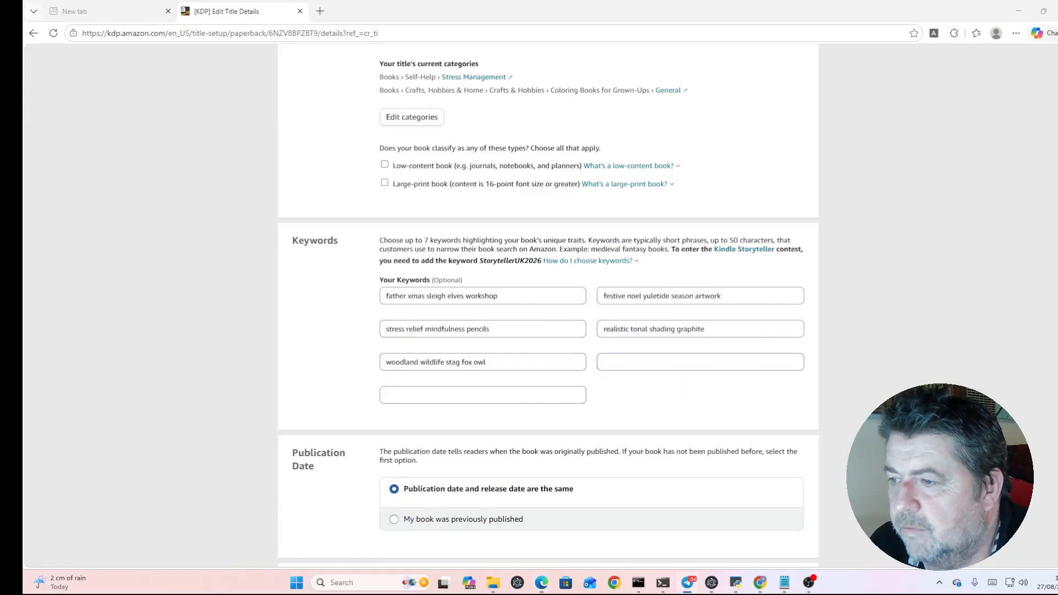
key("alt+Tab")
type("large print single sided sheets")
Step: Fill the seventh keyword with "stocking filler secret santa present"
left_click(494, 394)
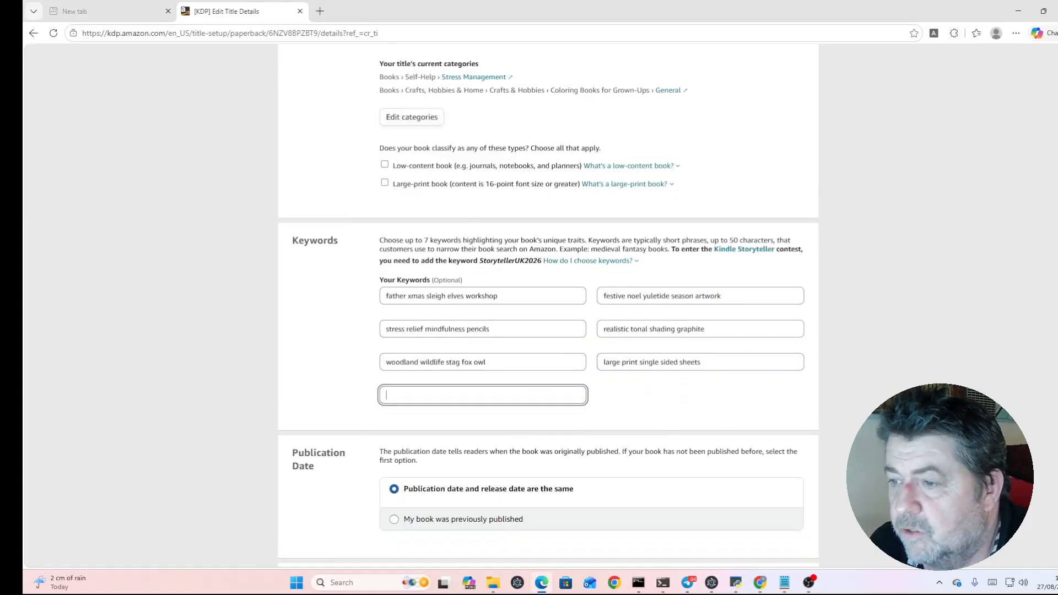
key("alt+Tab")
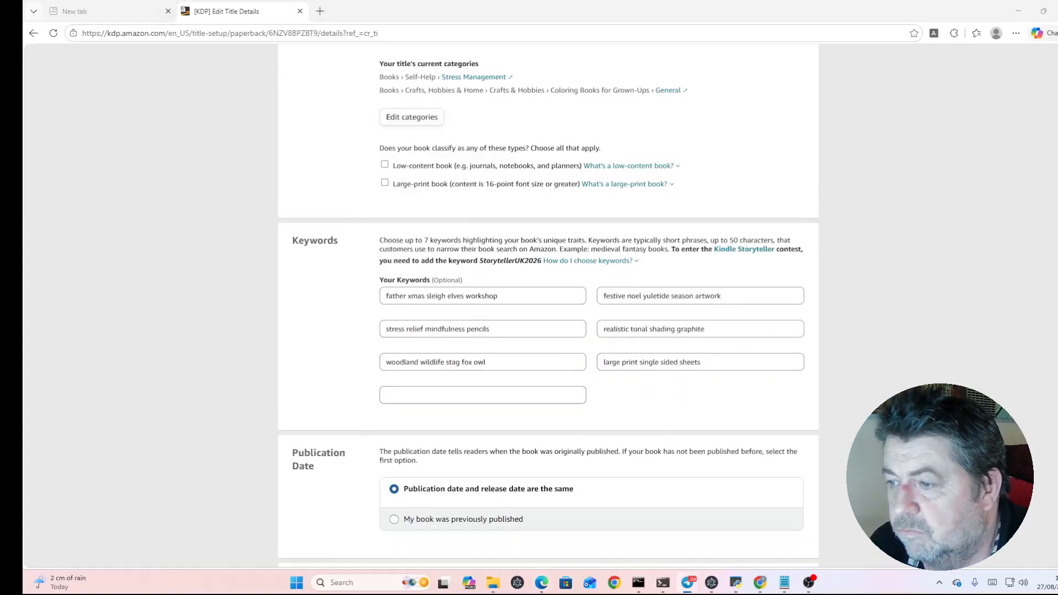
left_click(448, 392)
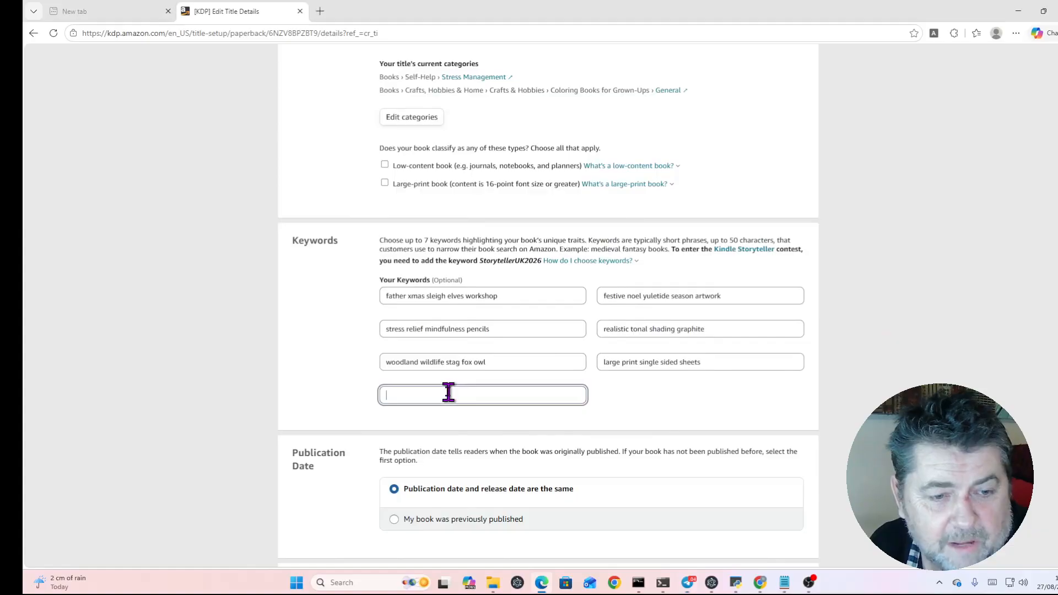
right_click(449, 392)
left_click(477, 221)
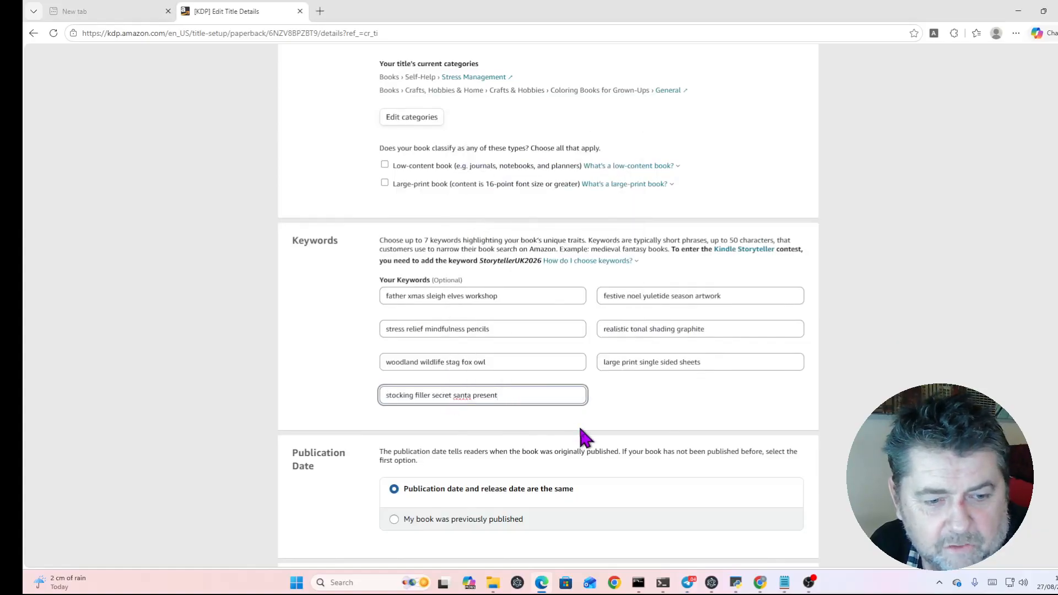
Step: Save the paperback details and continue to the Content page
scroll(580, 429, "down", 4)
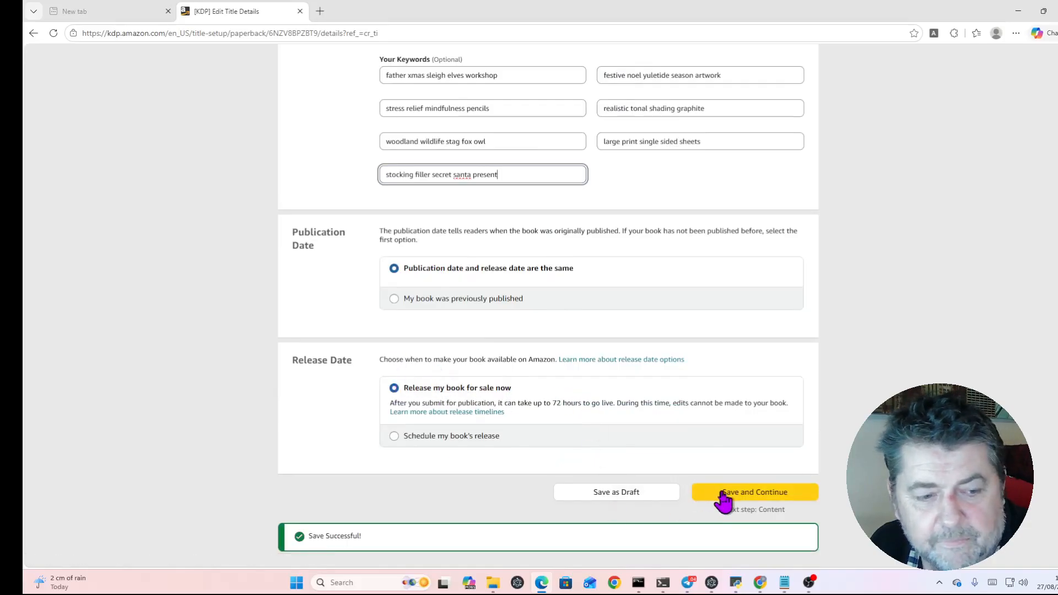
scroll(723, 497, "down", 1)
left_click(724, 441)
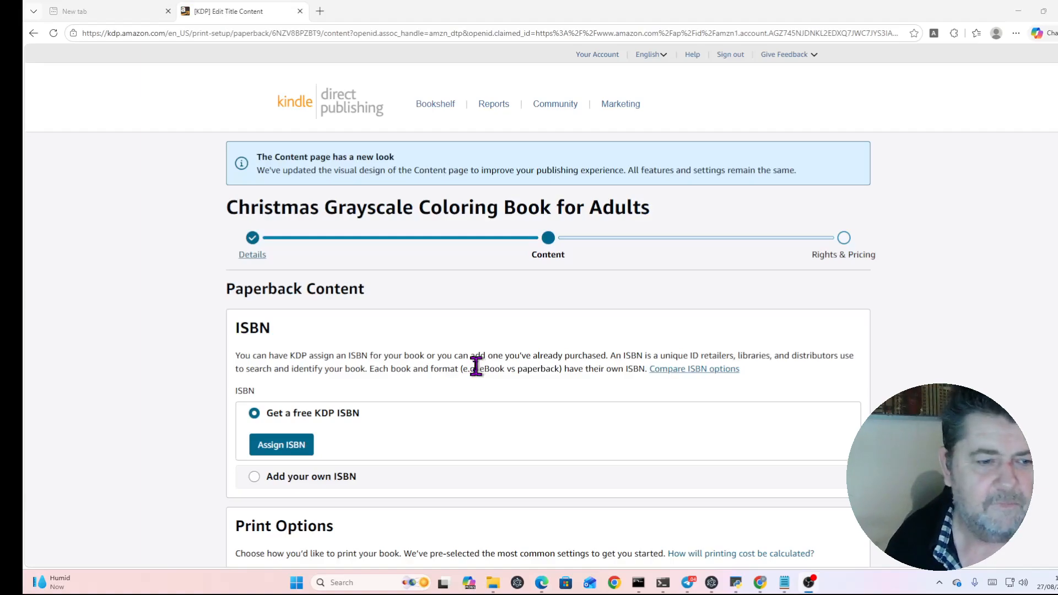
Step: Assign a free KDP ISBN to the paperback
scroll(477, 370, "down", 3)
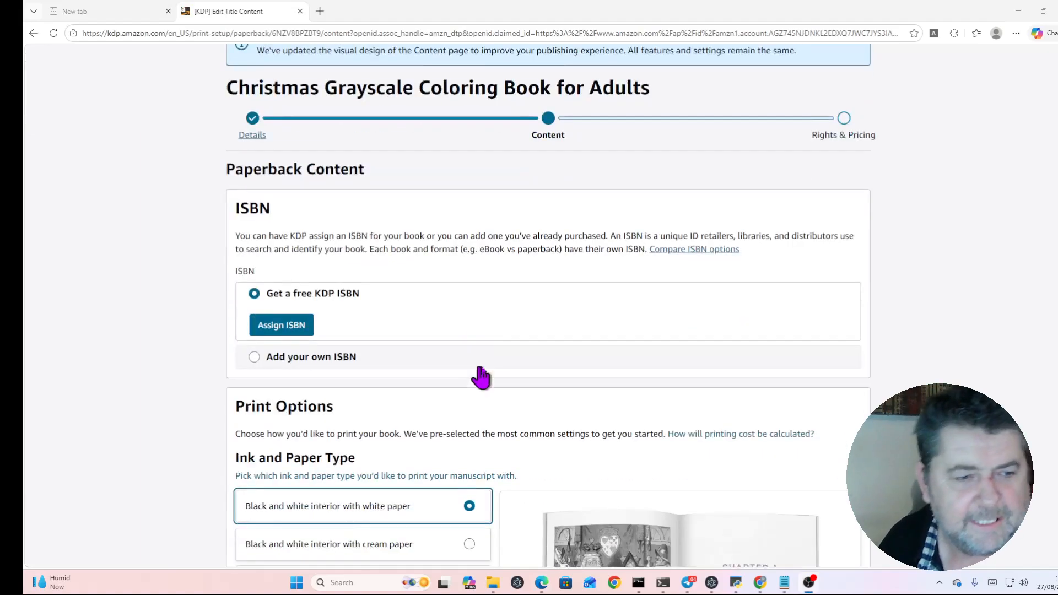
left_click(281, 279)
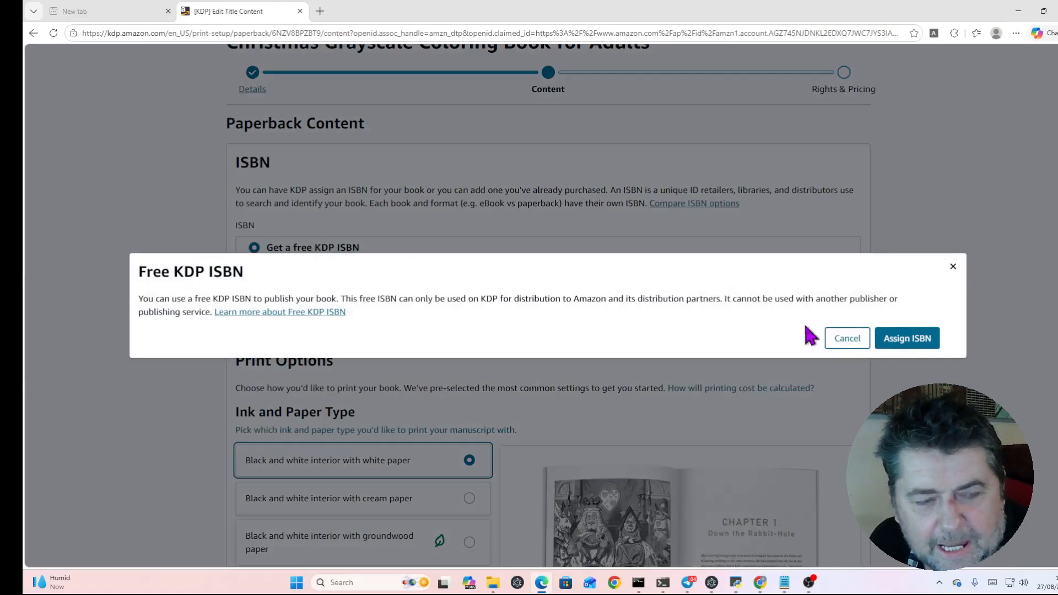
left_click(896, 339)
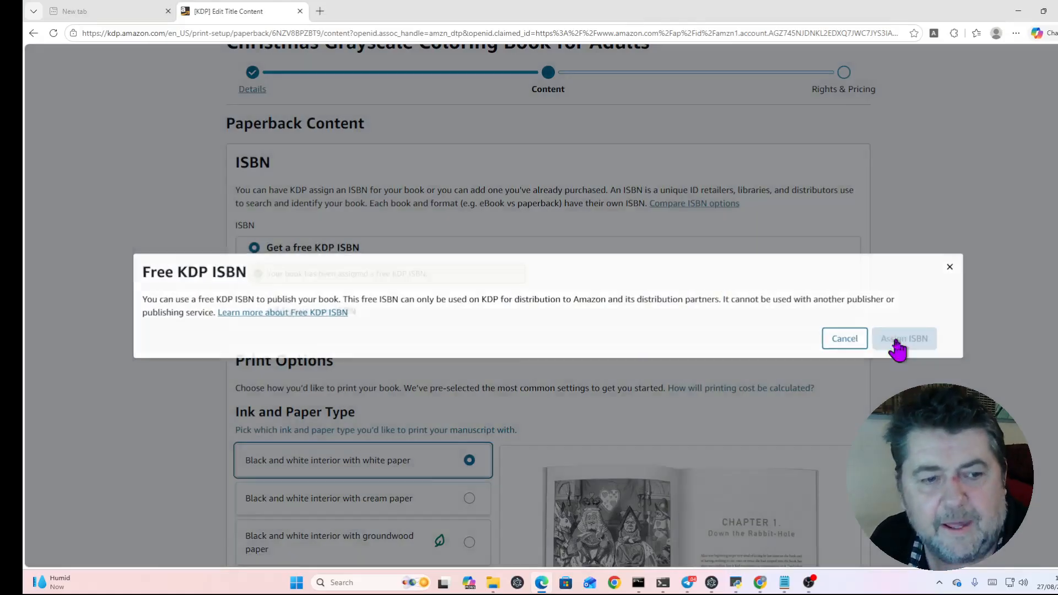
Step: Set the trim size to 8.5 x 11 in and the cover finish to Glossy in the print options
scroll(303, 240, "down", 5)
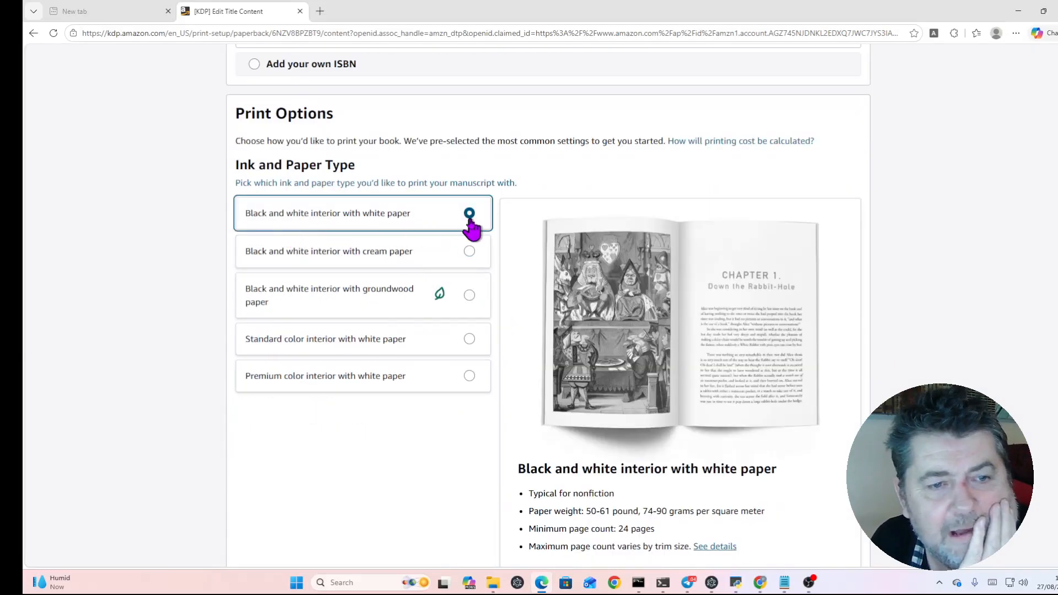
scroll(473, 229, "down", 7)
left_click(363, 262)
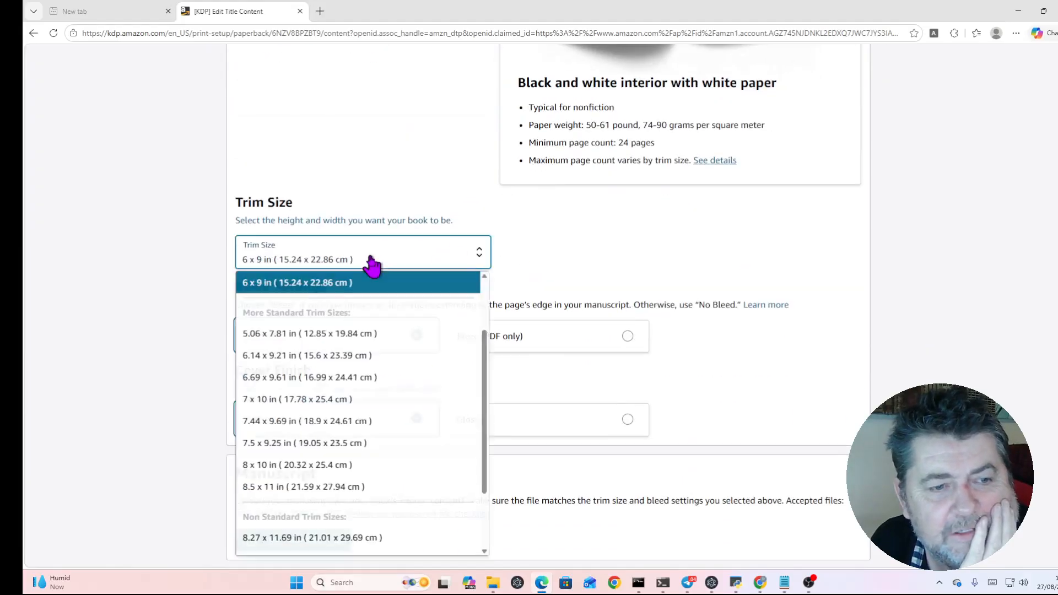
left_click(282, 493)
left_click(612, 419)
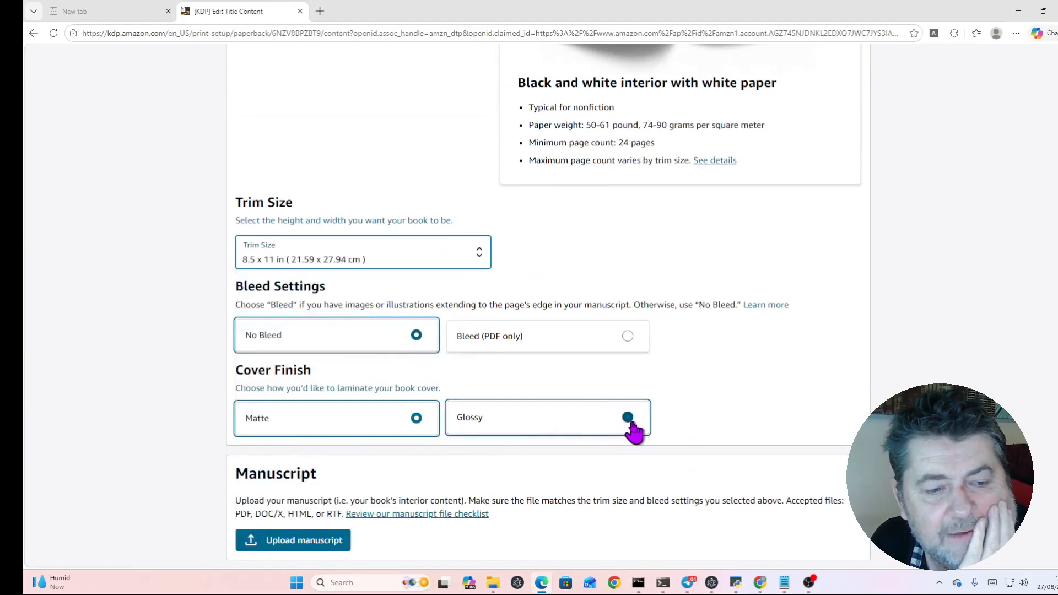
Step: Upload CHRISTMAS-V2-GRAYSCALE-INTERIOR from Downloads as the manuscript
scroll(716, 402, "down", 3)
scroll(725, 395, "down", 1)
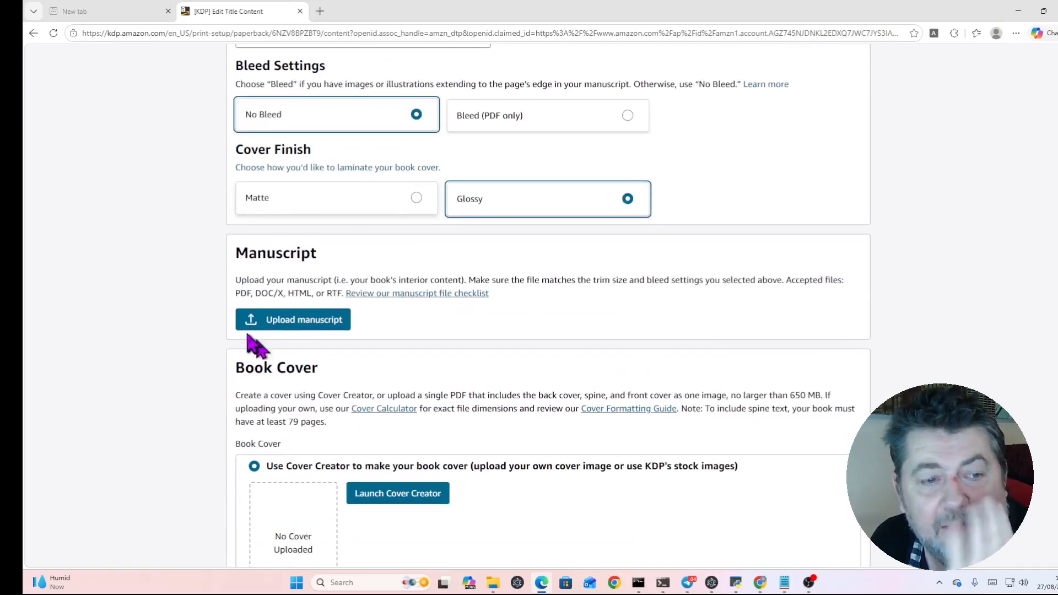
left_click(264, 326)
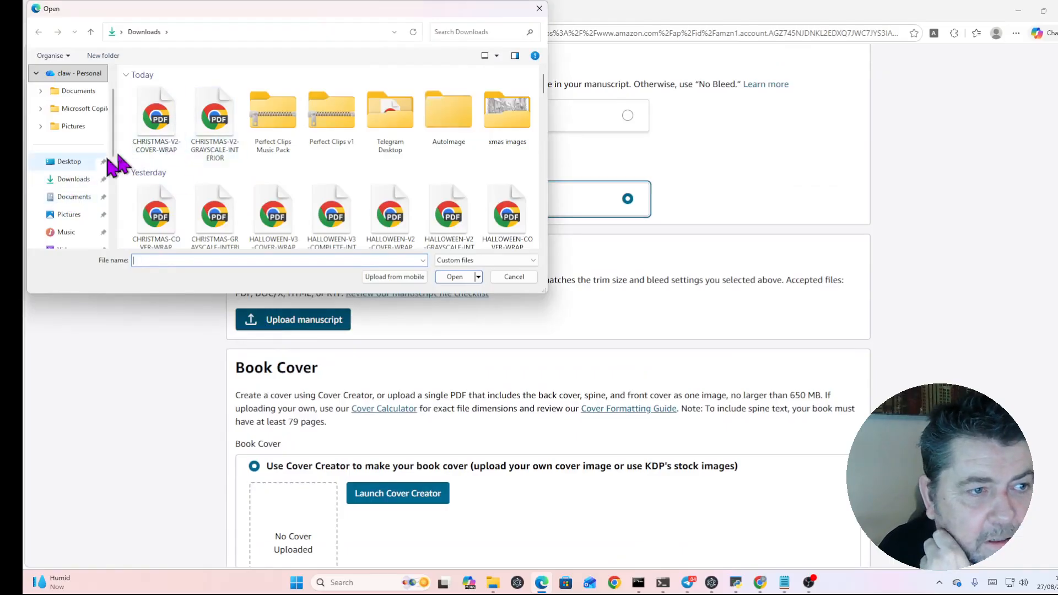
double_click(219, 117)
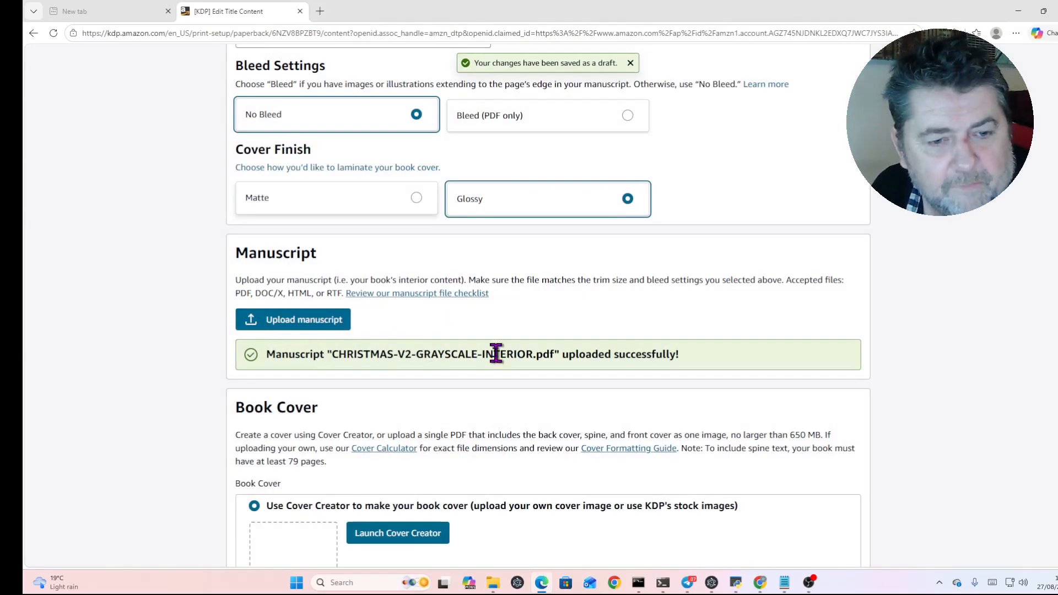
Step: Choose to supply an existing print-ready cover and upload CHRISTMAS-V2-COVER-WRAP from Downloads
scroll(496, 353, "down", 2)
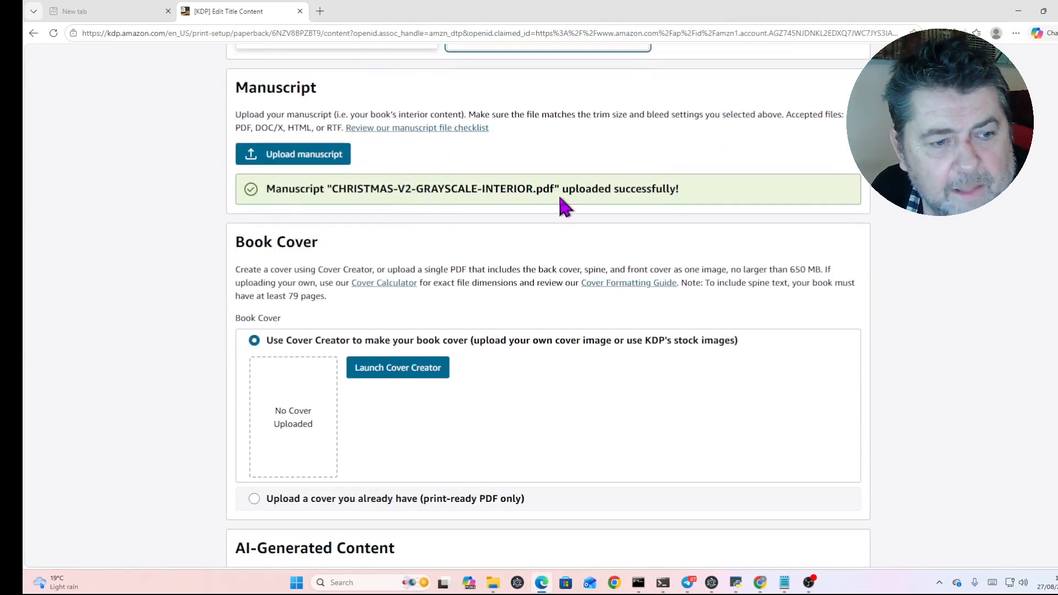
scroll(346, 358, "down", 2)
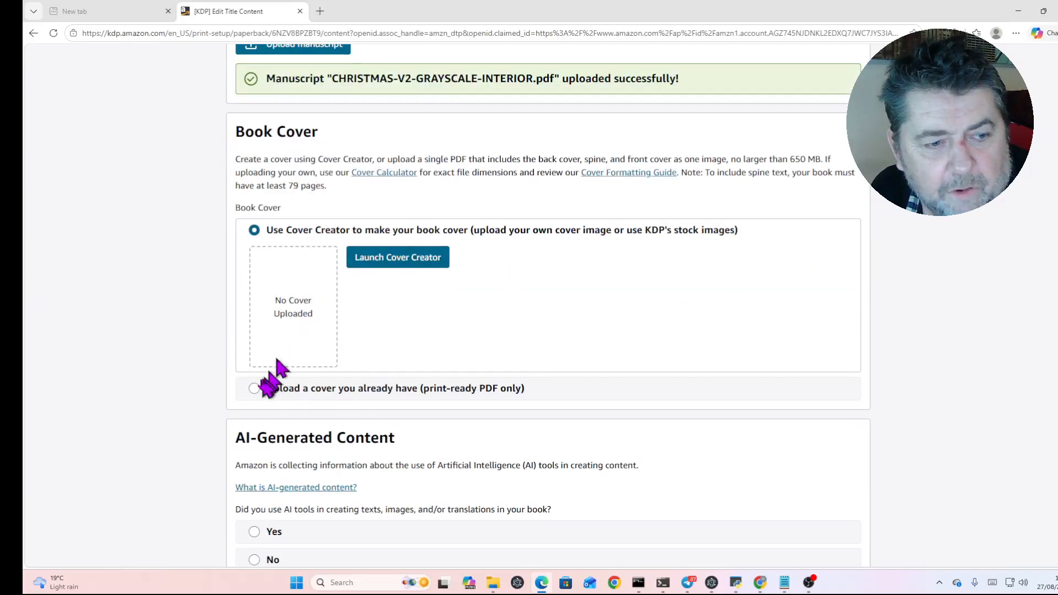
left_click(254, 388)
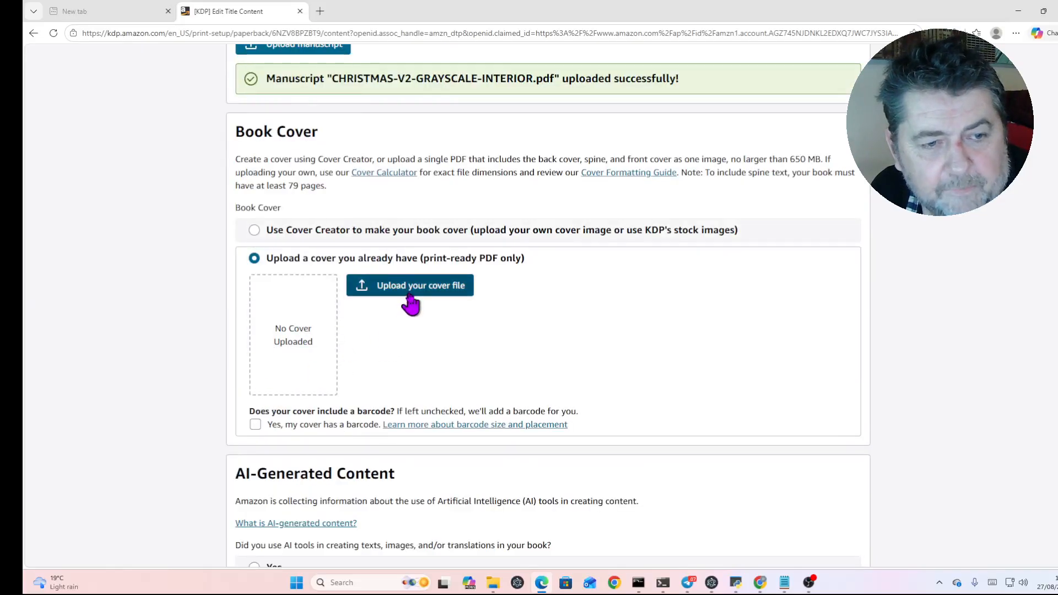
left_click(408, 290)
left_click(165, 117)
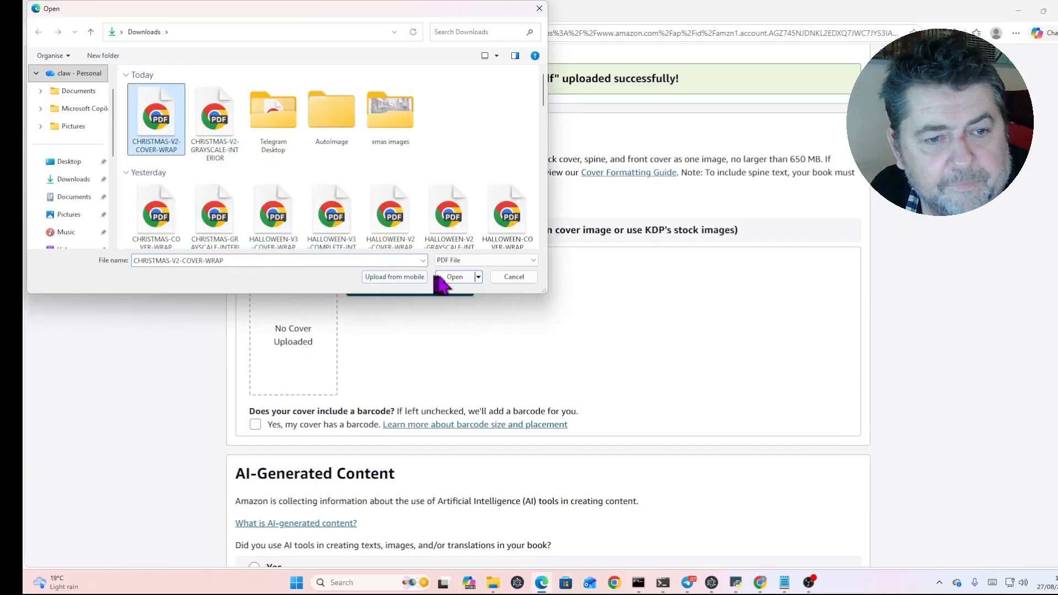
left_click(455, 277)
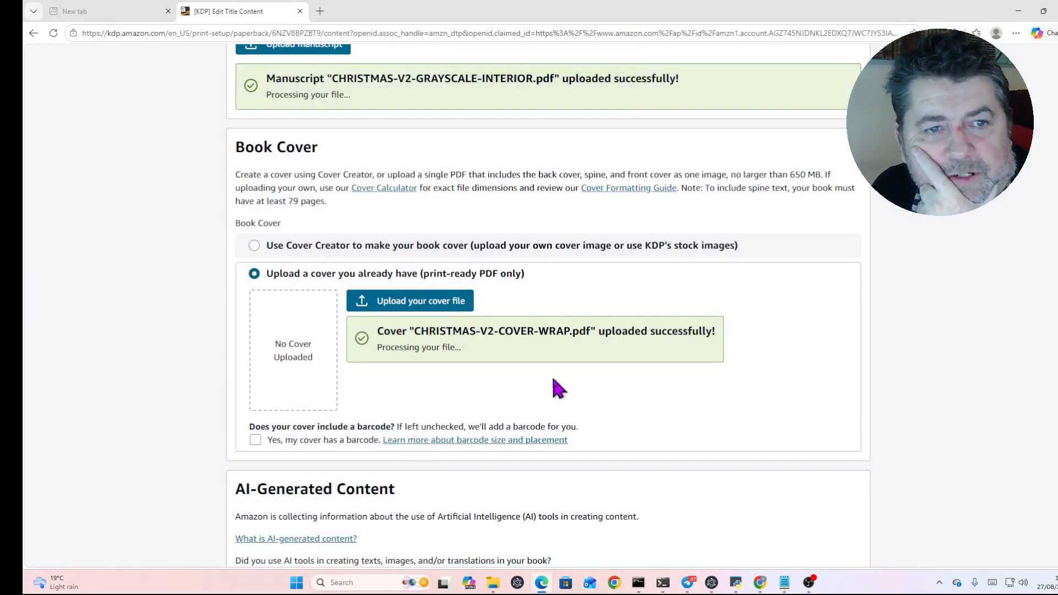
Step: Declare AI-generated content, with texts as "Some sections, with minimal or no editing" and claude as the text tool
scroll(556, 388, "down", 3)
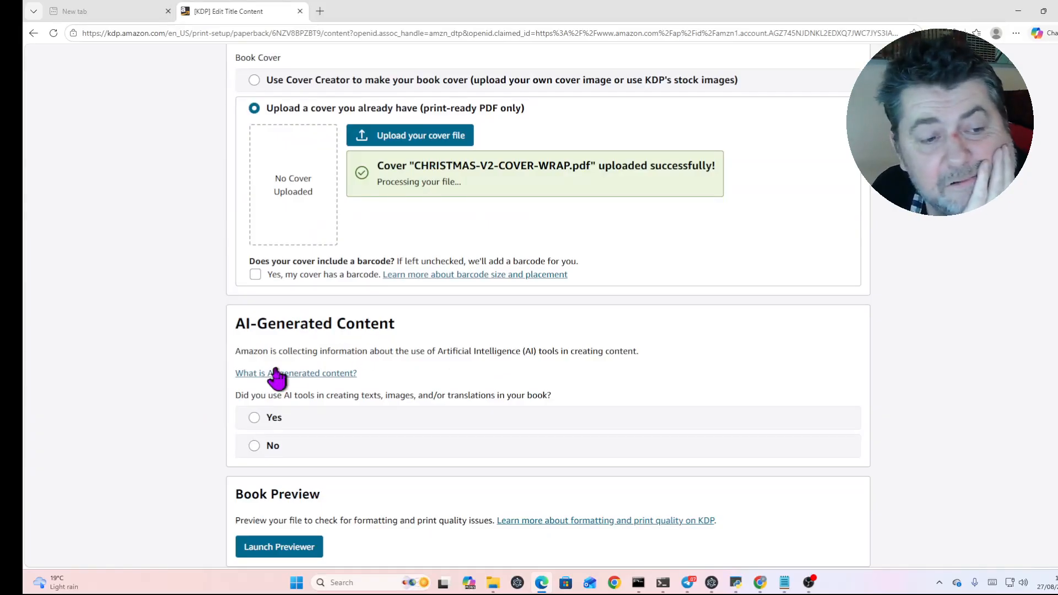
left_click(271, 420)
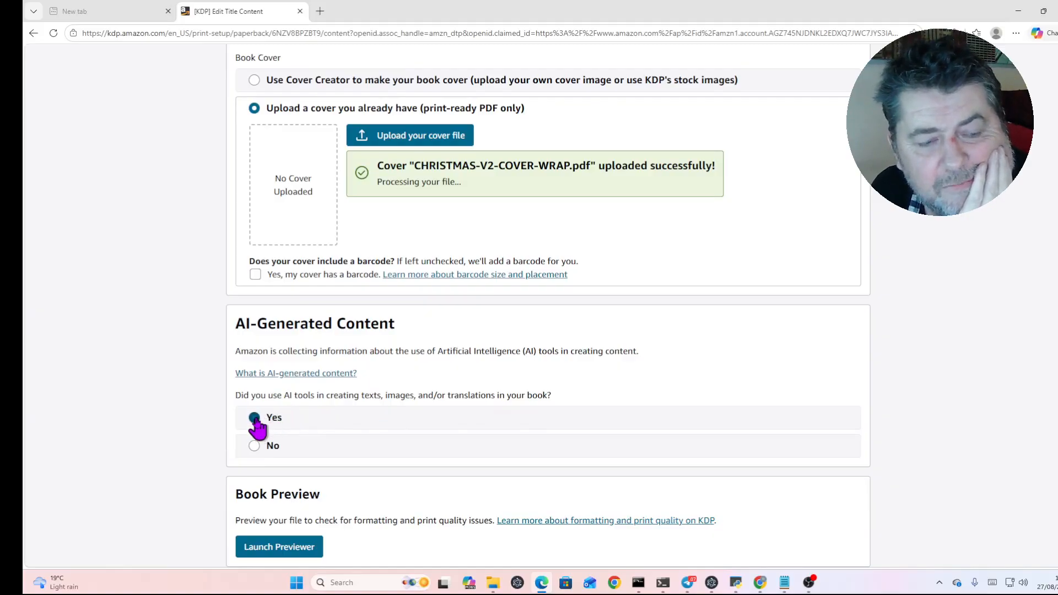
left_click(254, 419)
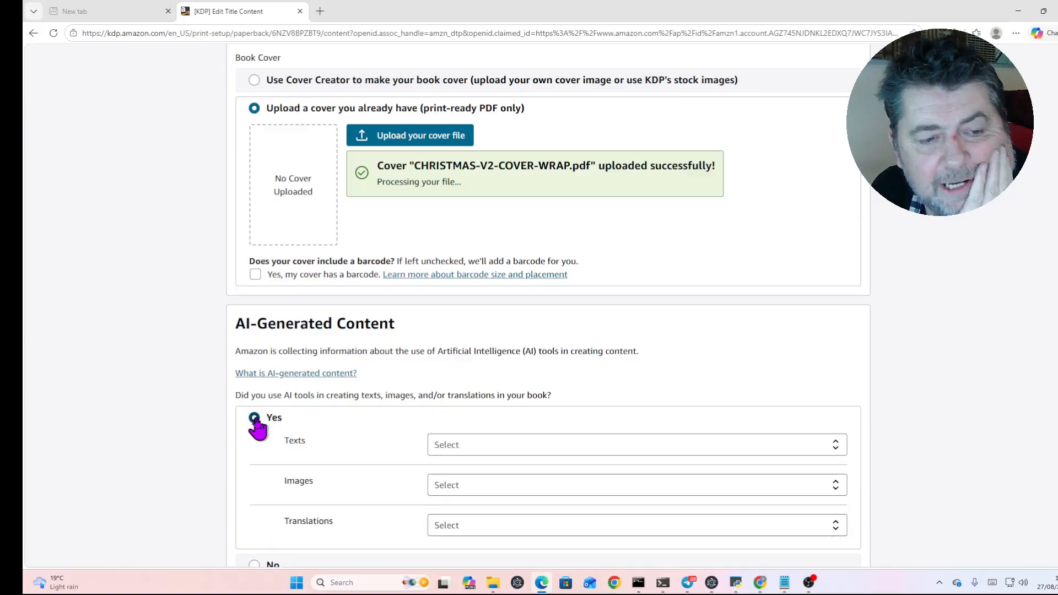
left_click(556, 446)
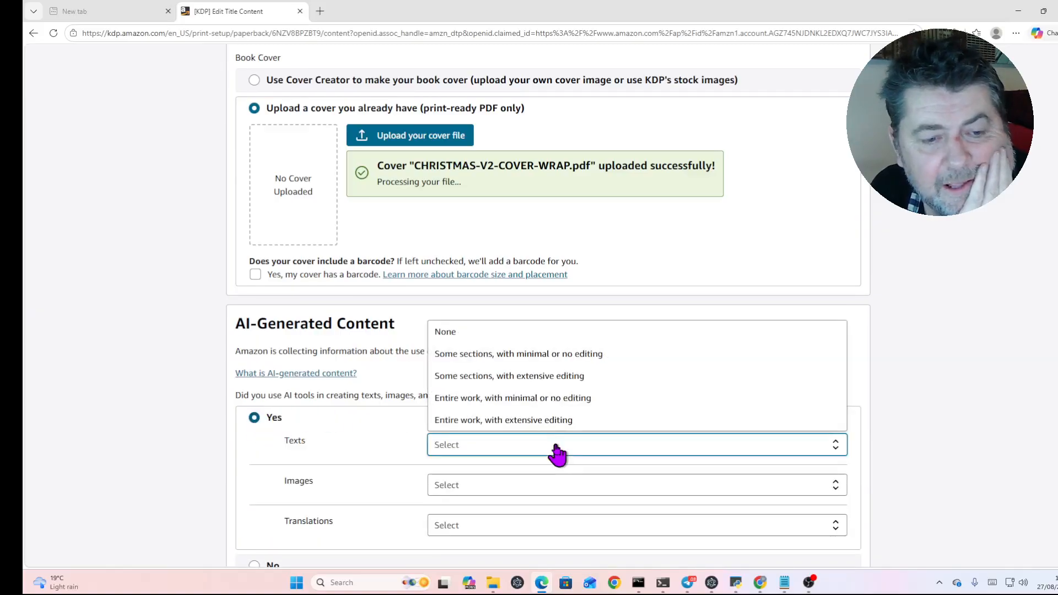
left_click(496, 358)
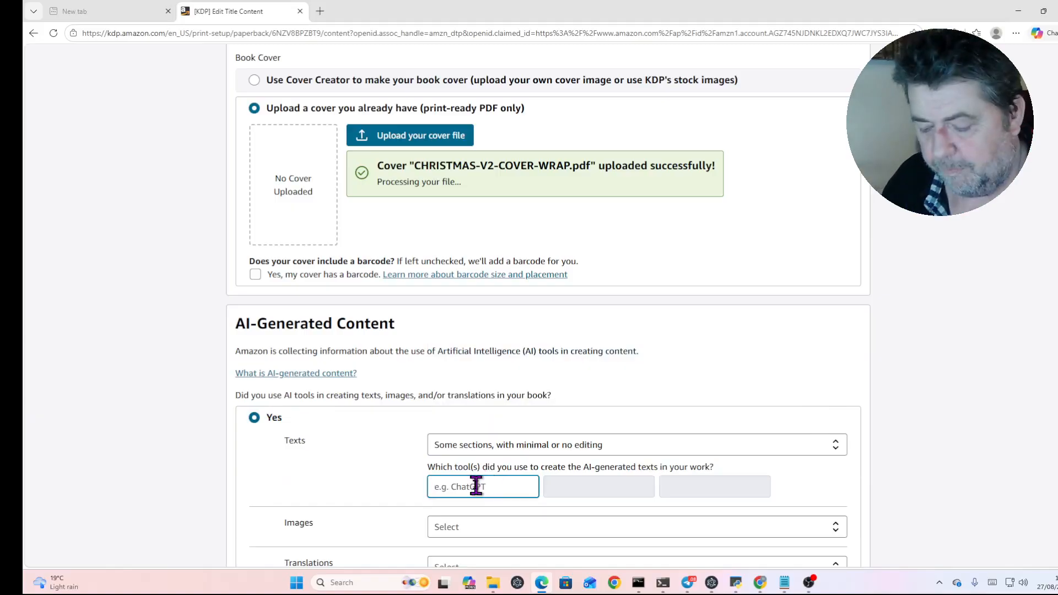
type("c")
key("Tab")
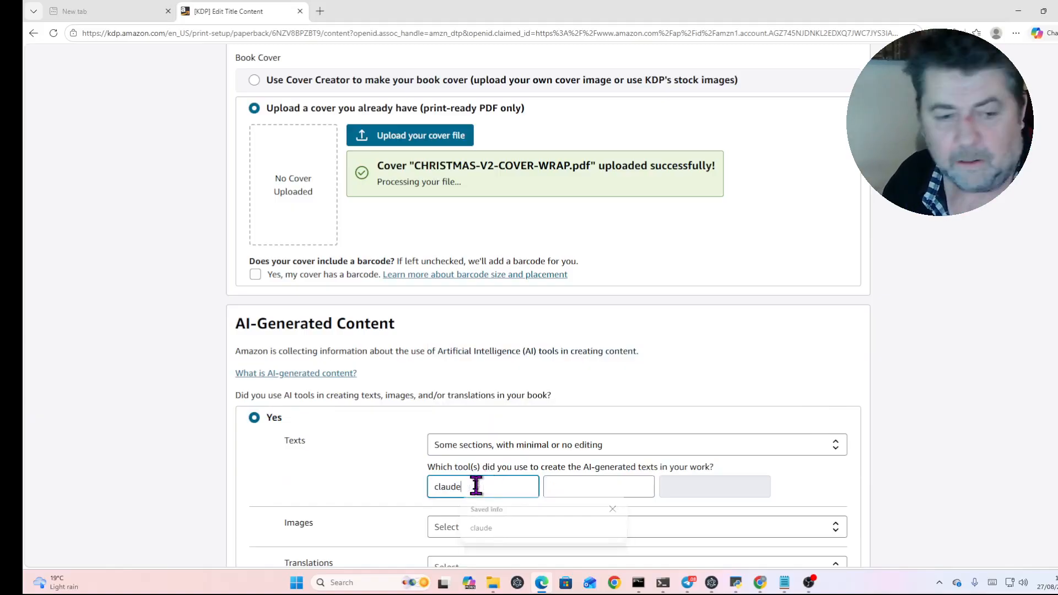
left_click(474, 526)
Step: Declare images as "Many AI-generated images, with minimal or no editing" made with chat gpt image 2, and translations as None
scroll(474, 436, "down", 2)
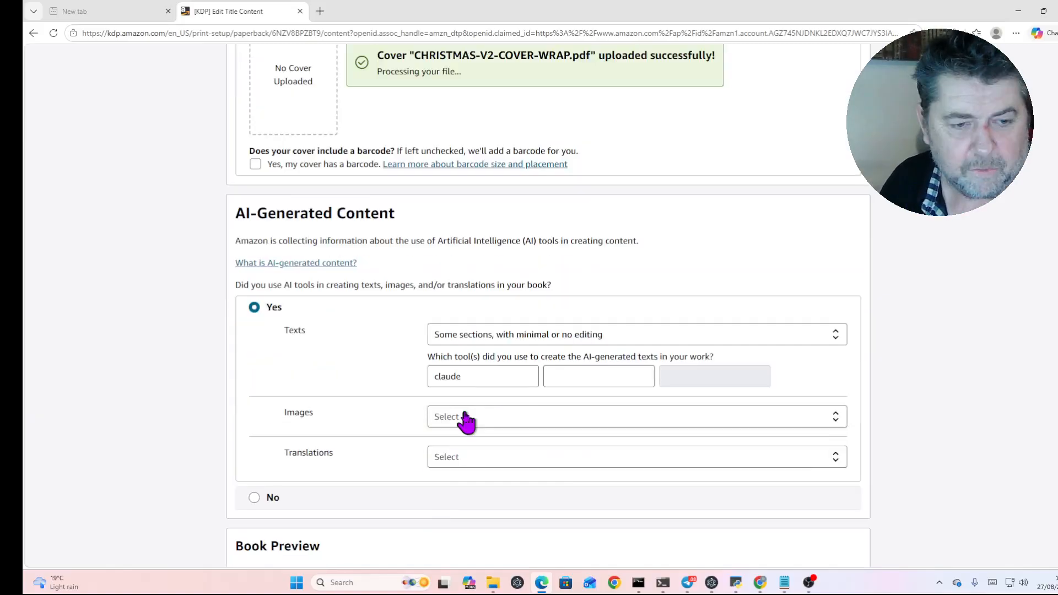
left_click(465, 417)
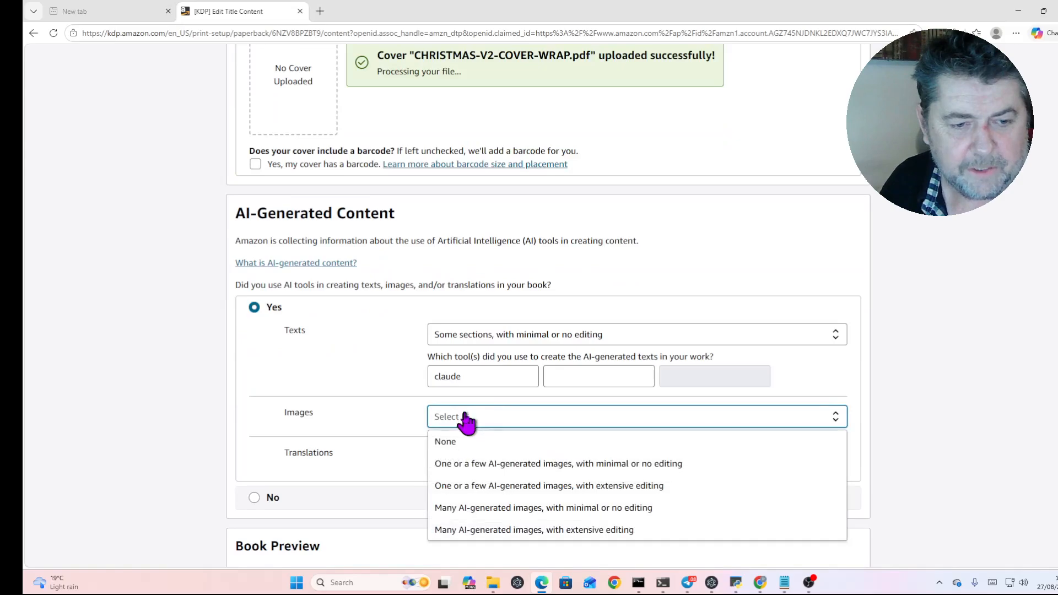
left_click(473, 508)
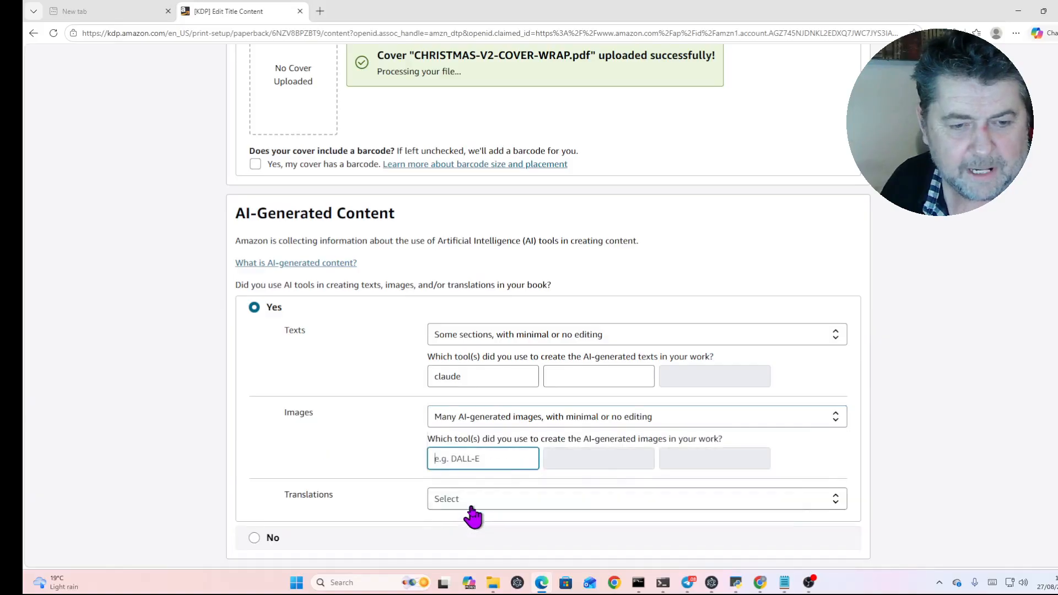
left_click(499, 462)
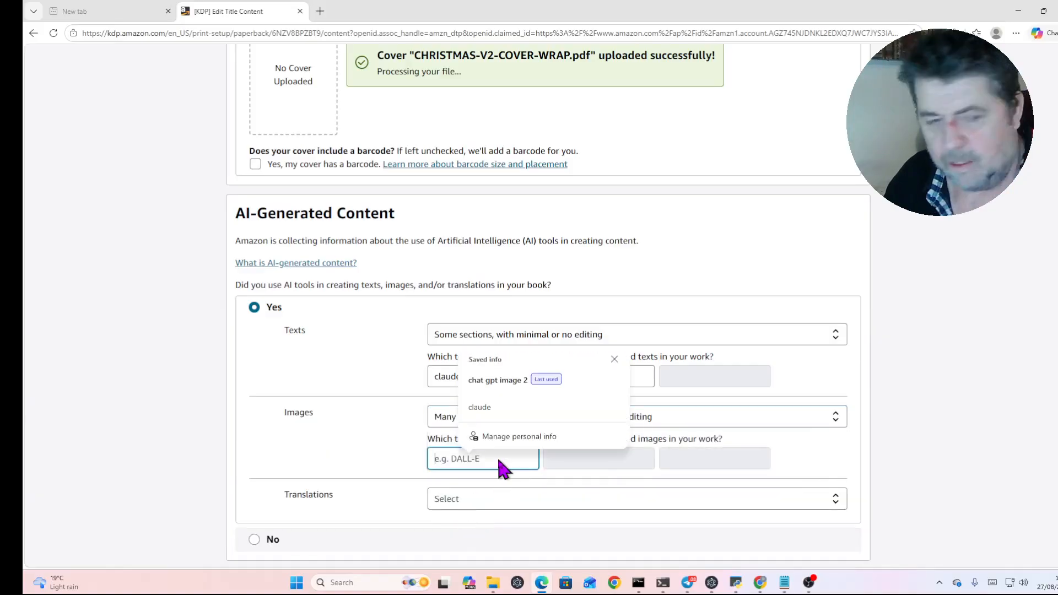
left_click(504, 380)
scroll(504, 380, "down", 2)
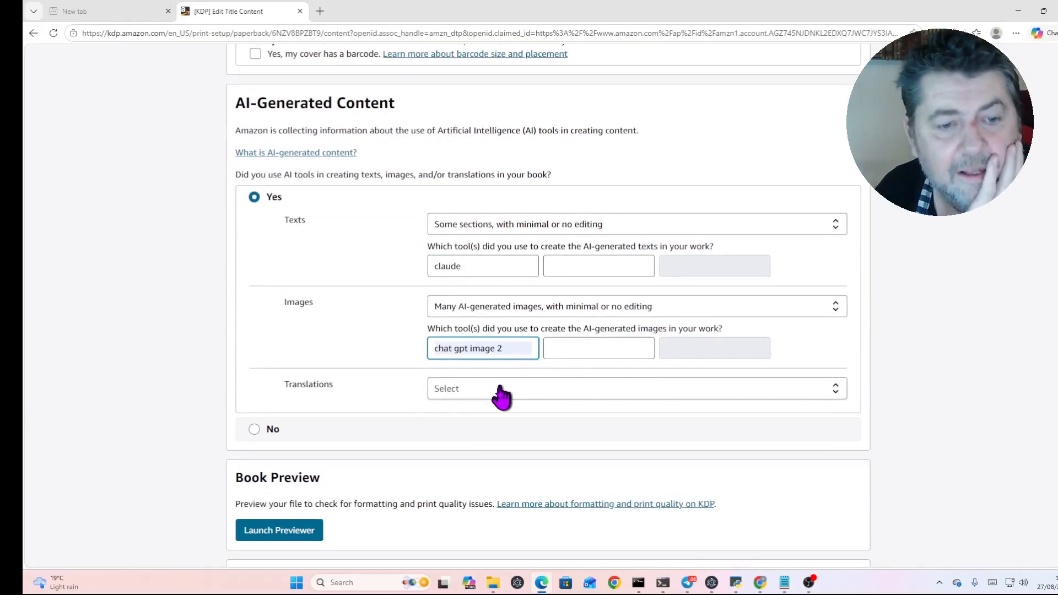
left_click(500, 393)
left_click(481, 414)
Step: Review the cover and AI declarations, and launch the book previewer
scroll(373, 407, "down", 2)
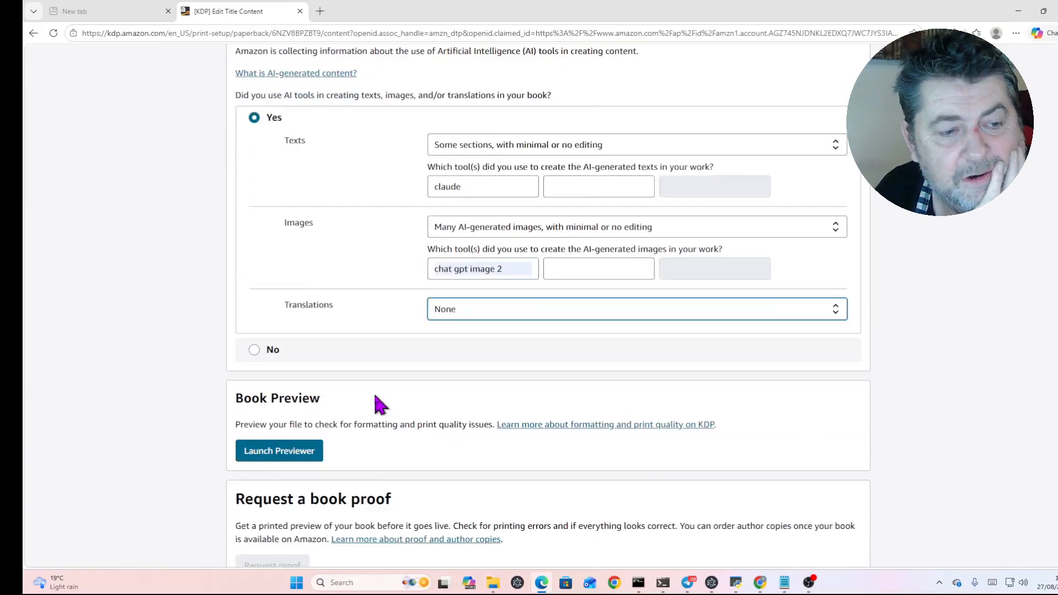
scroll(383, 369, "up", 8)
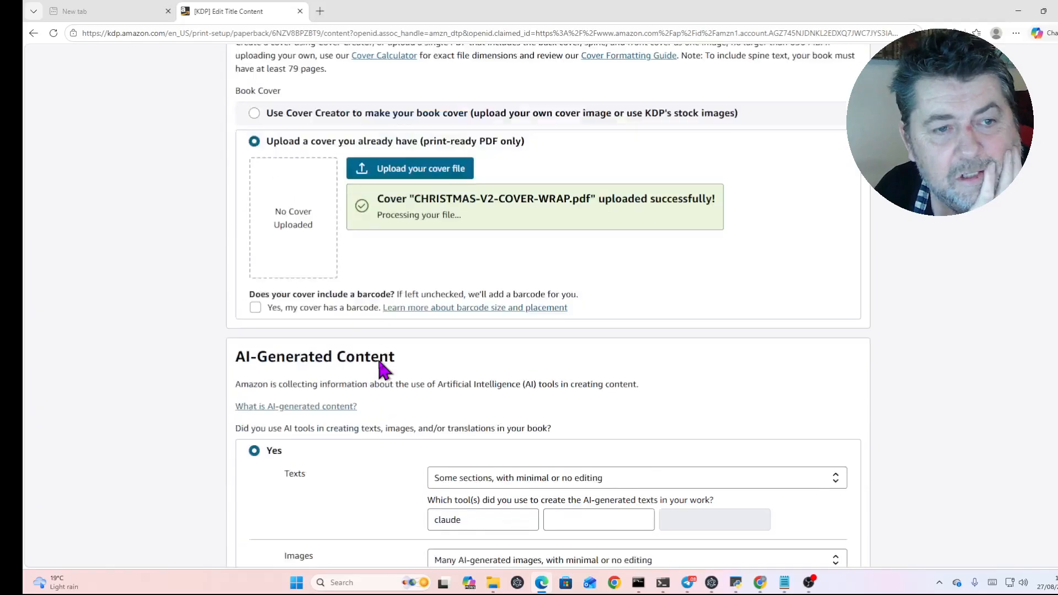
scroll(380, 366, "down", 9)
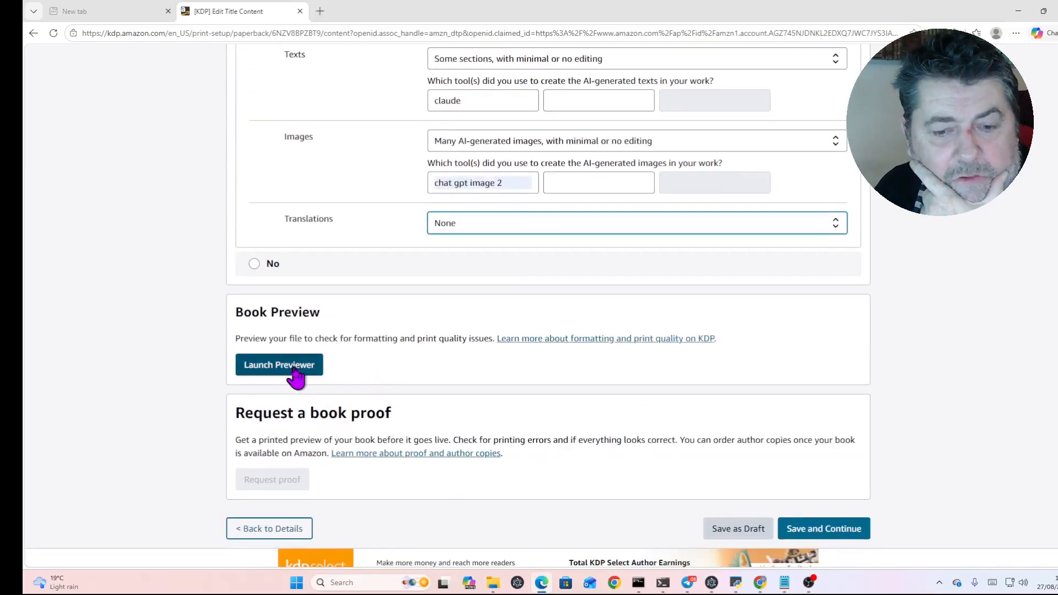
left_click(294, 369)
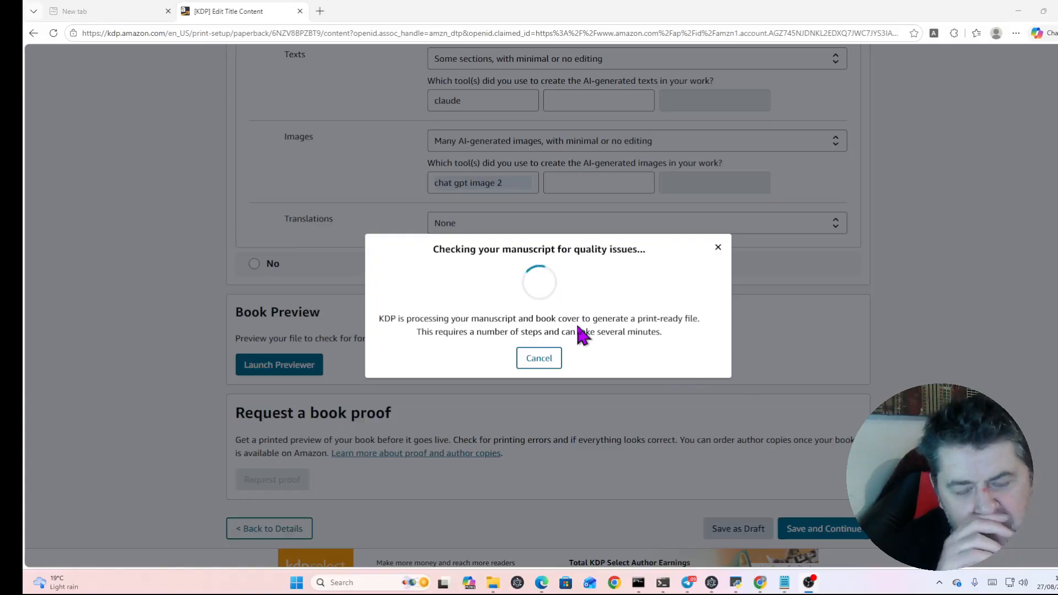
Step: Cancel the running manuscript check, recheck the uploaded cover and AI declarations, and relaunch the book previewer
left_click(544, 364)
scroll(544, 368, "up", 5)
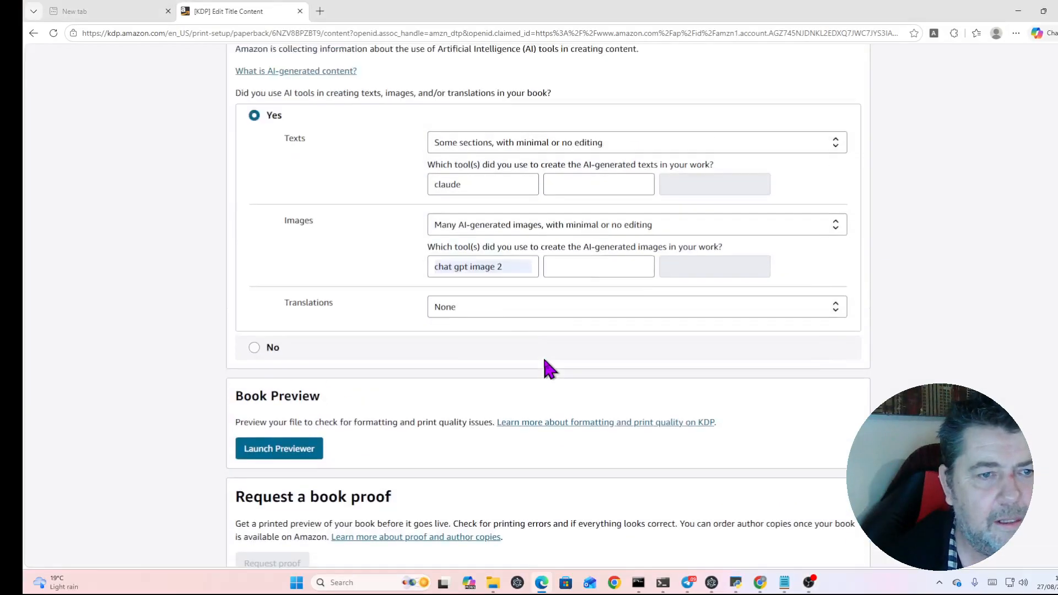
scroll(337, 187, "up", 2)
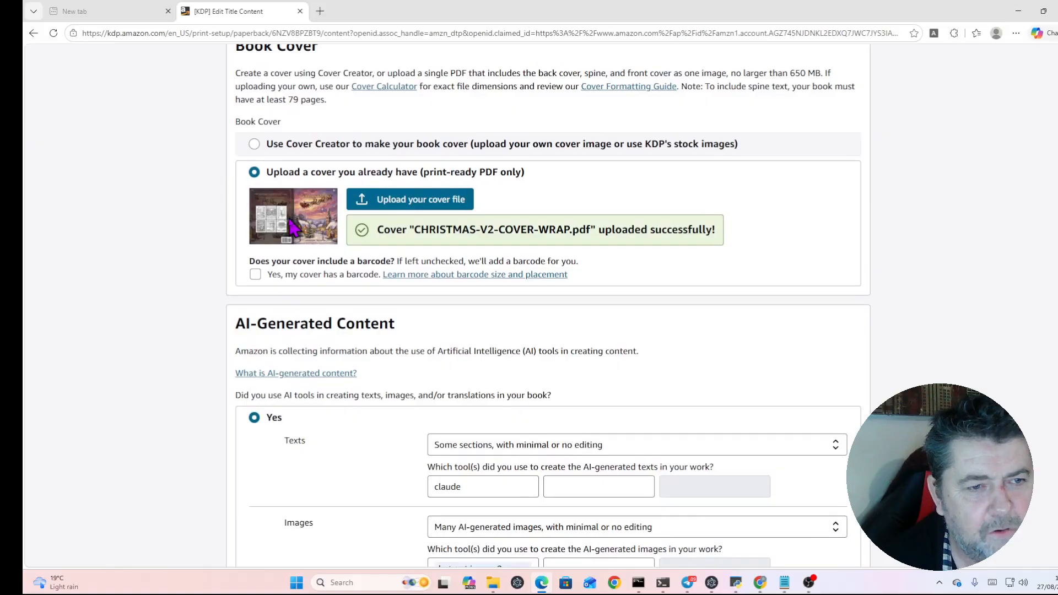
scroll(385, 231, "up", 3)
scroll(385, 232, "down", 12)
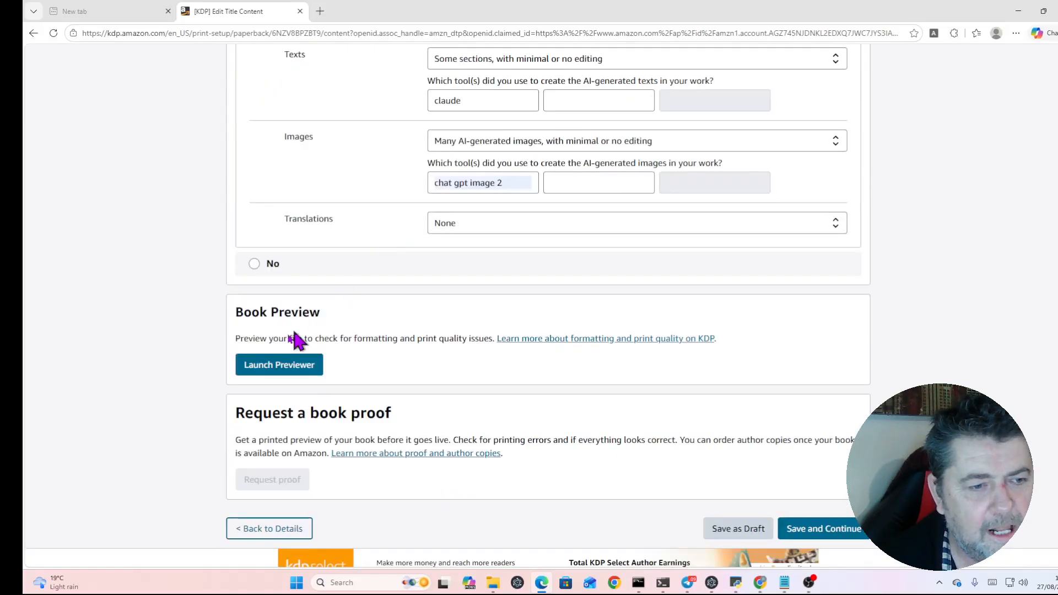
left_click(295, 368)
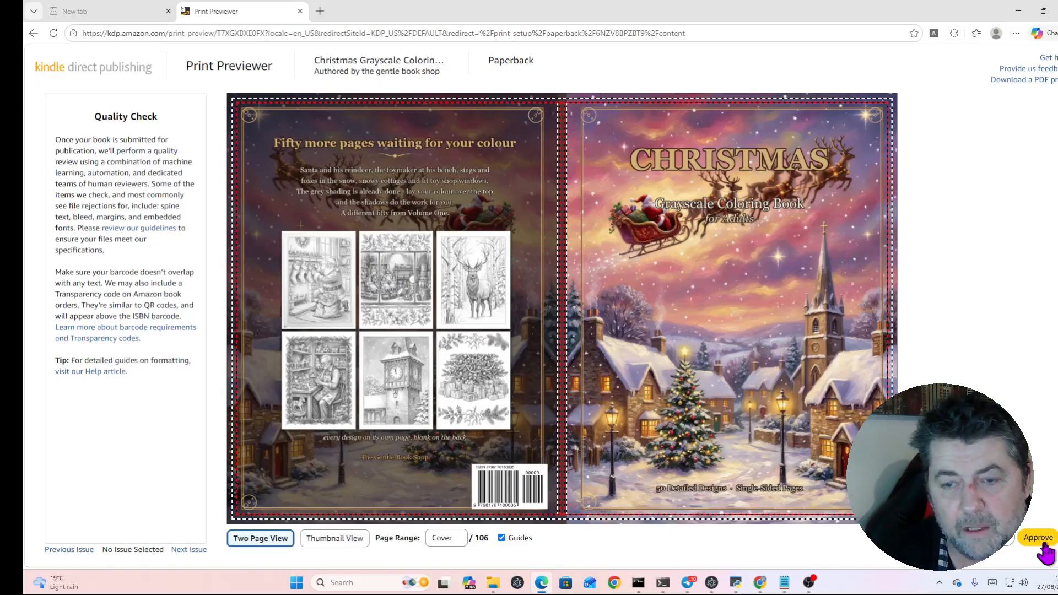
Step: Page through the previewed book from the cover to pages 16-17 and approve it
left_click(885, 280)
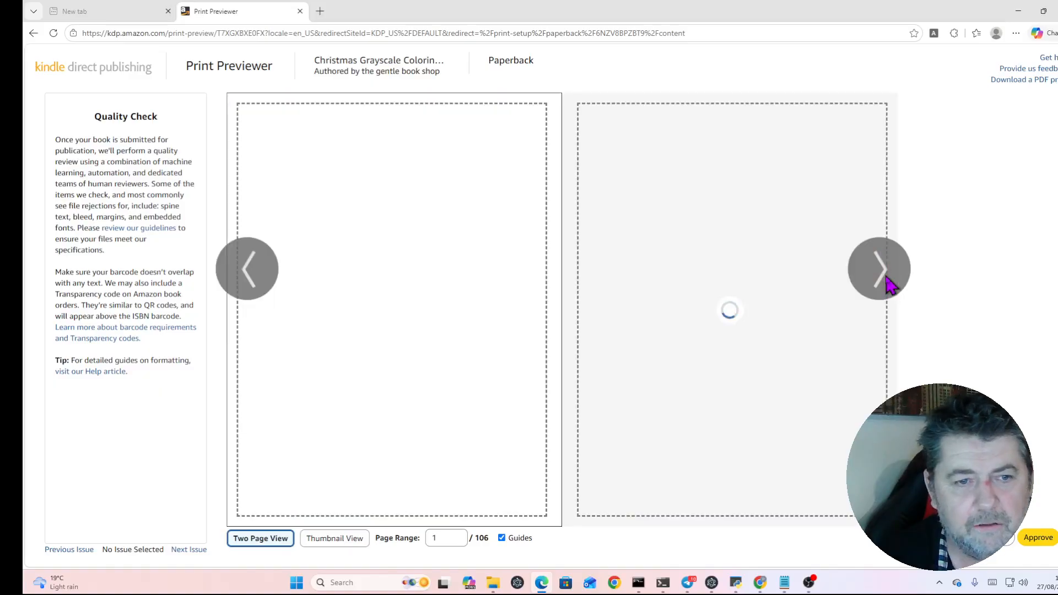
left_click(880, 269)
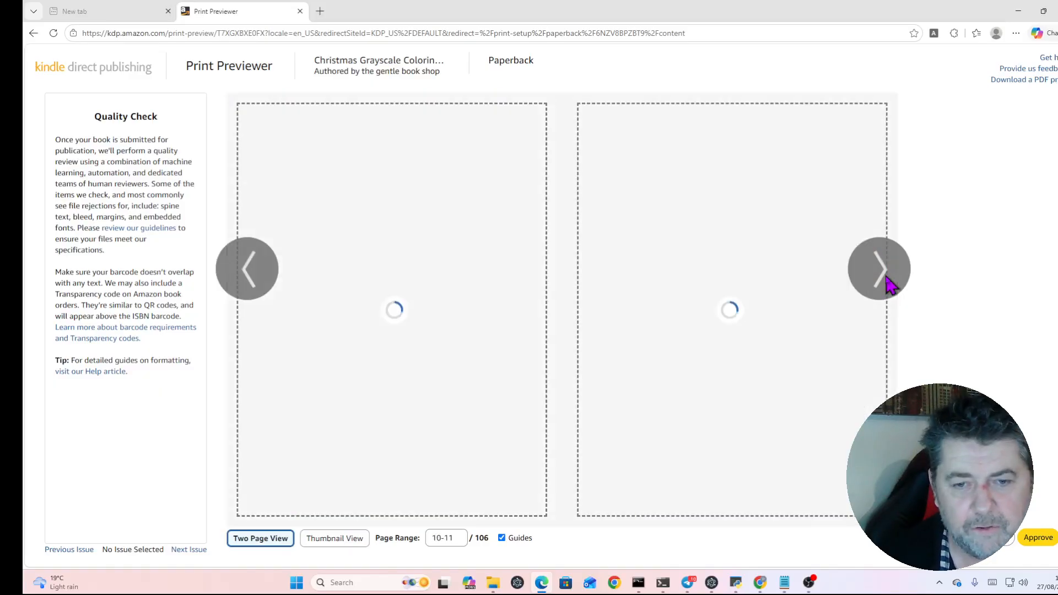
left_click(880, 269)
left_click(880, 269)
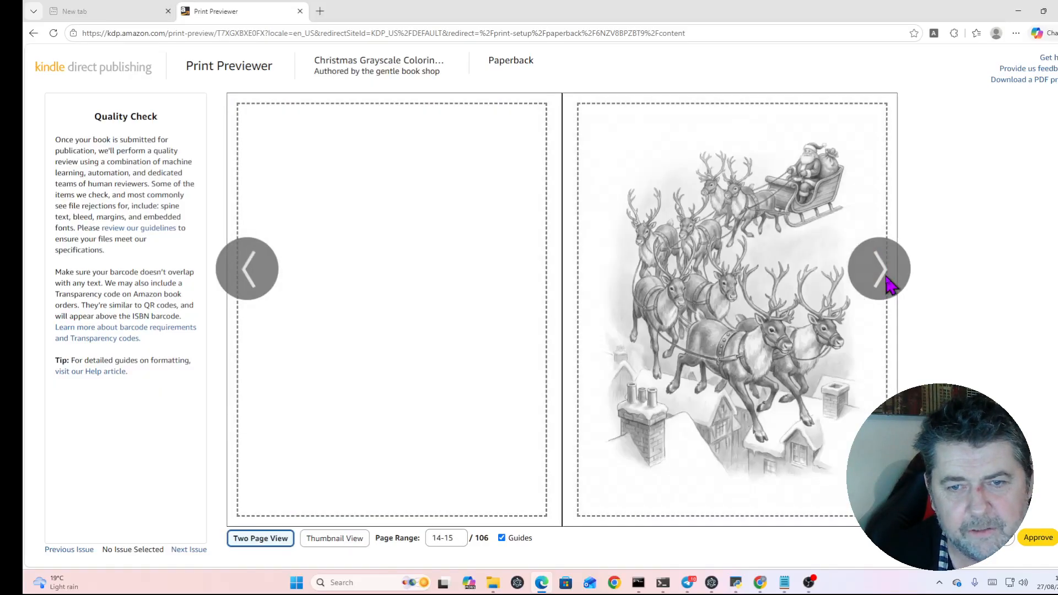
left_click(880, 269)
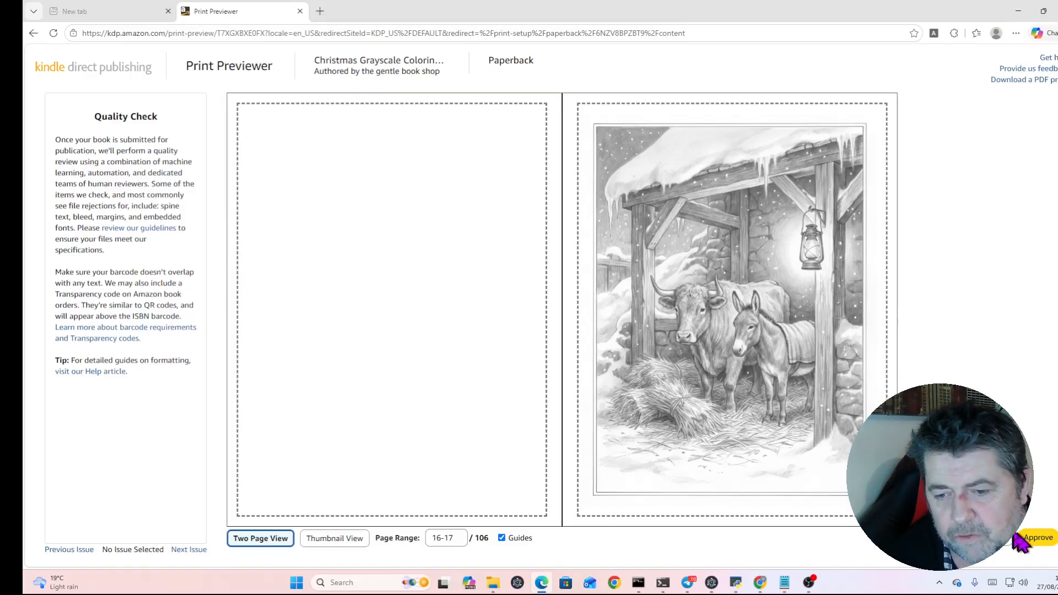
left_click(1033, 541)
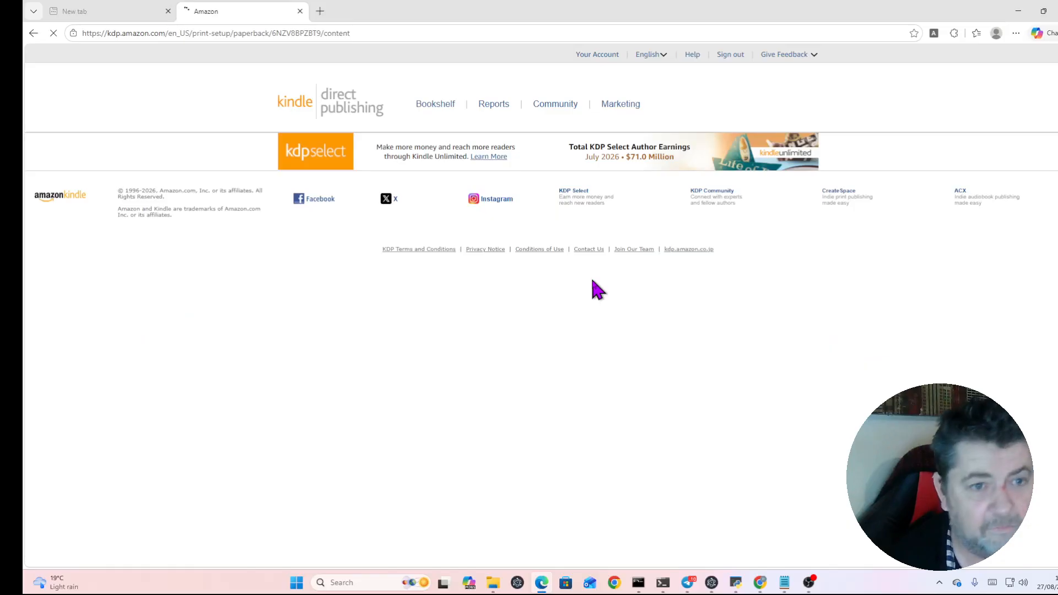
Step: Review the paperback's print specifications and printing costs, and save the content as a draft
scroll(593, 280, "down", 1)
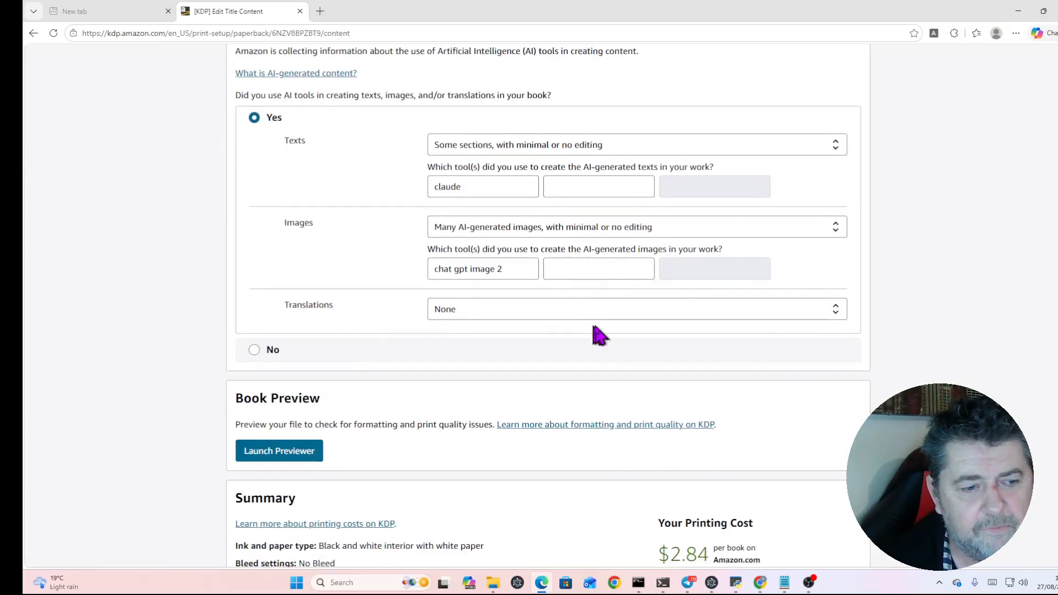
scroll(594, 326, "down", 7)
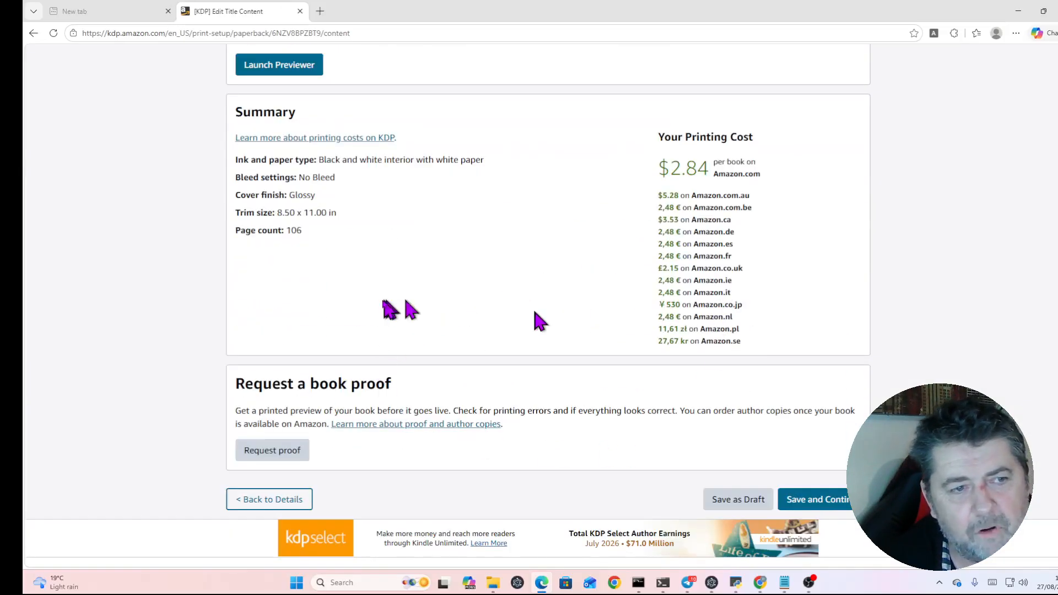
scroll(699, 253, "down", 2)
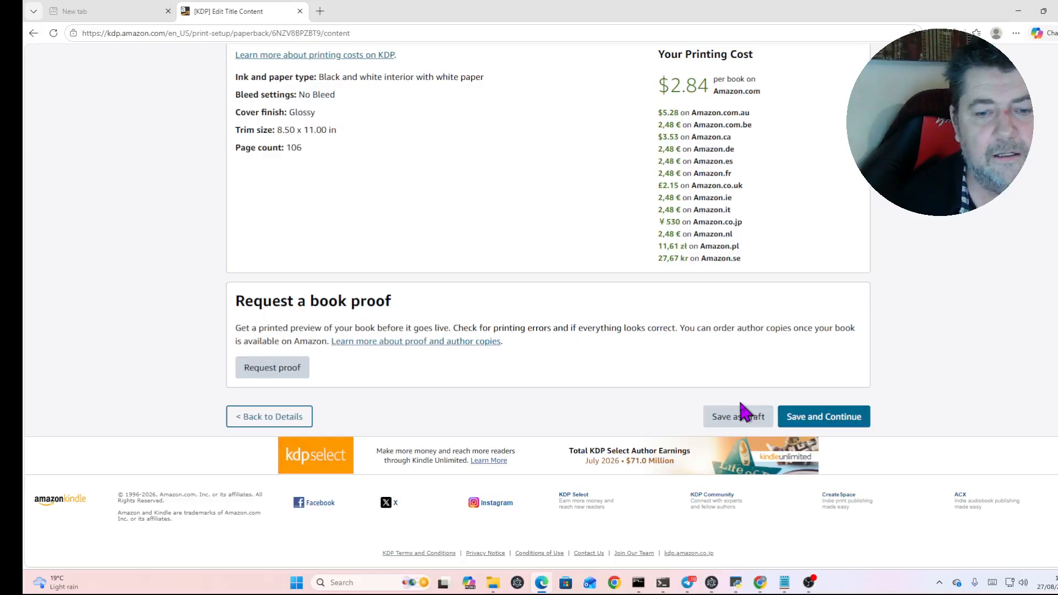
left_click(744, 418)
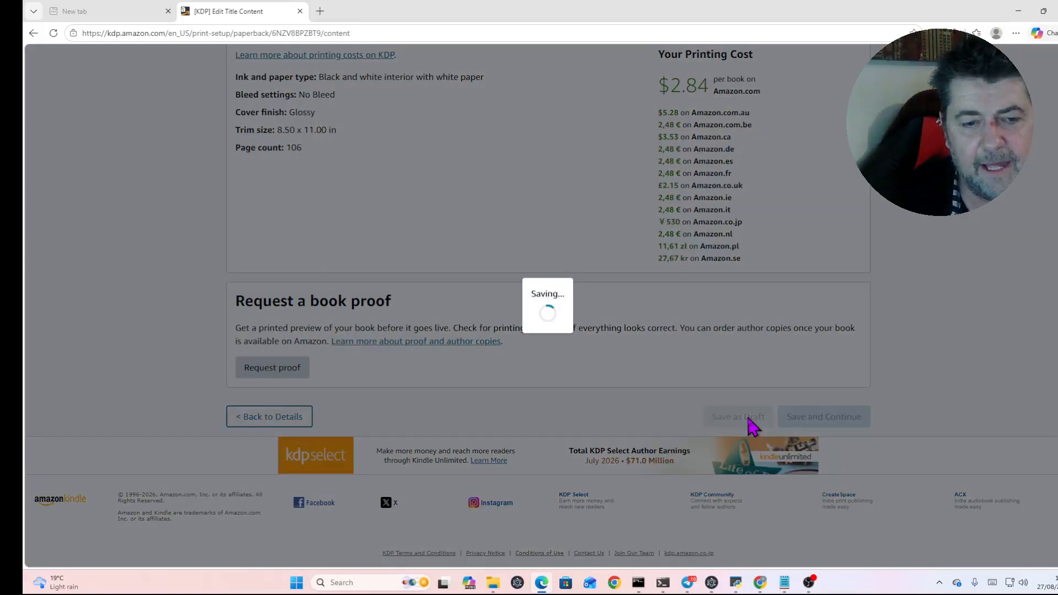
Step: Return to the Bookshelf from the paperback content page
scroll(489, 234, "up", 14)
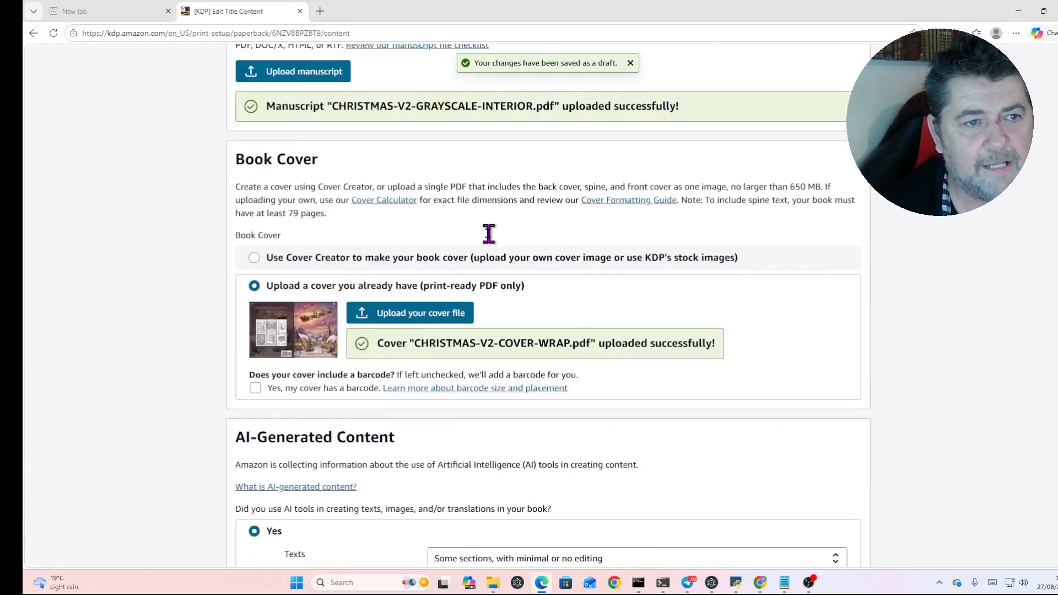
scroll(489, 234, "up", 20)
left_click(427, 106)
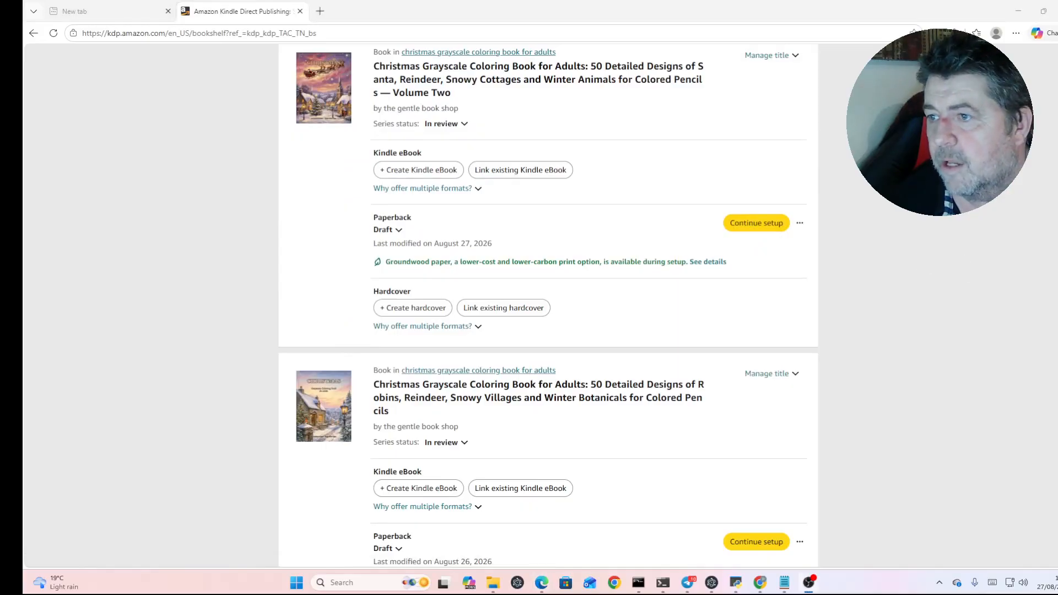
Step: Bring up the LISTING (18).md notes and read their price, series set-up, files and print options sections
left_click_drag(1047, 11, 652, 70)
scroll(536, 320, "down", 2)
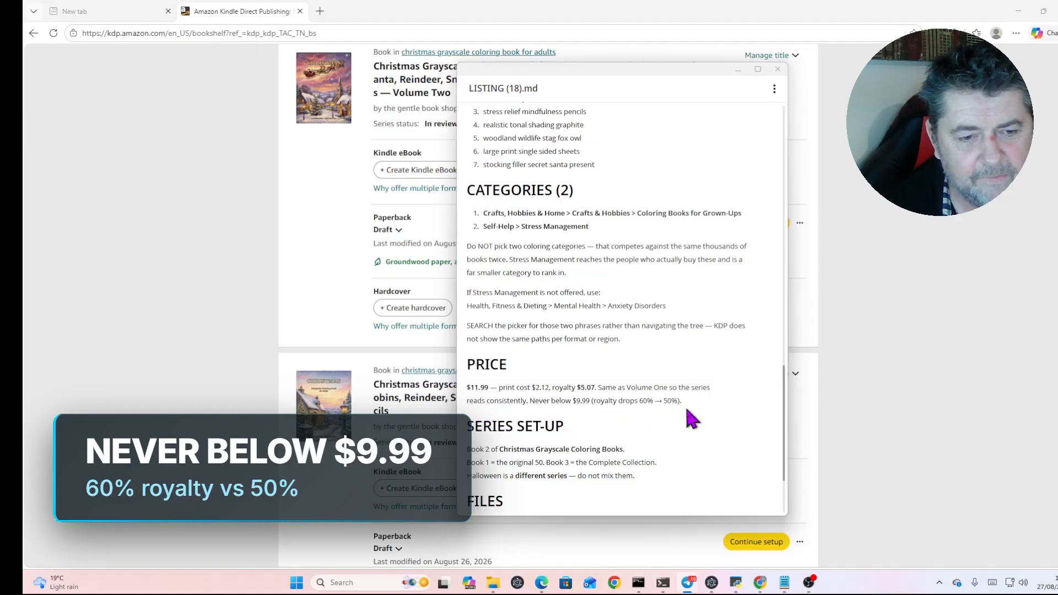
scroll(689, 413, "down", 2)
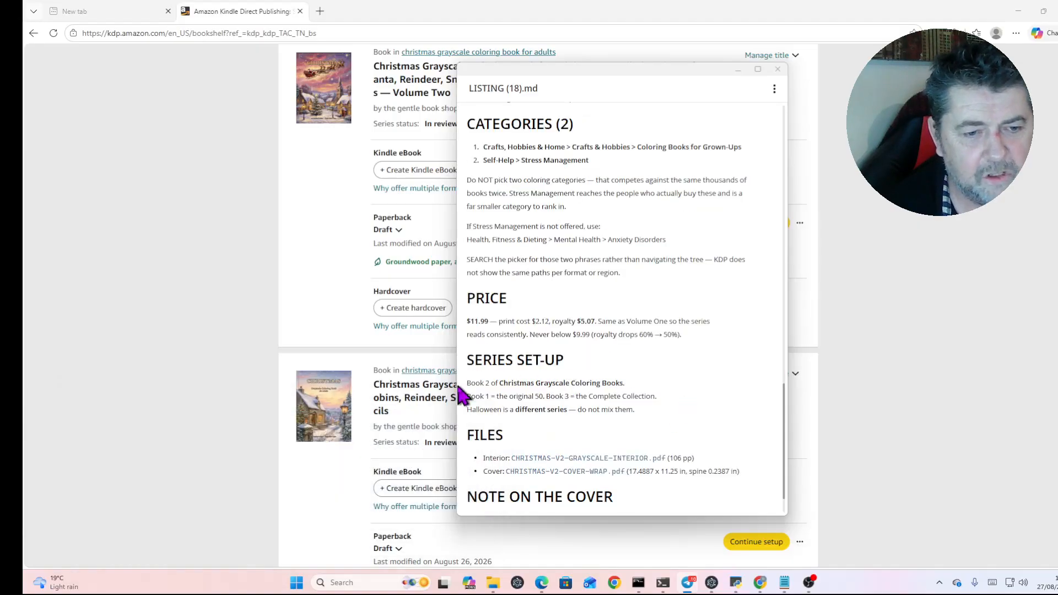
scroll(496, 389, "down", 1)
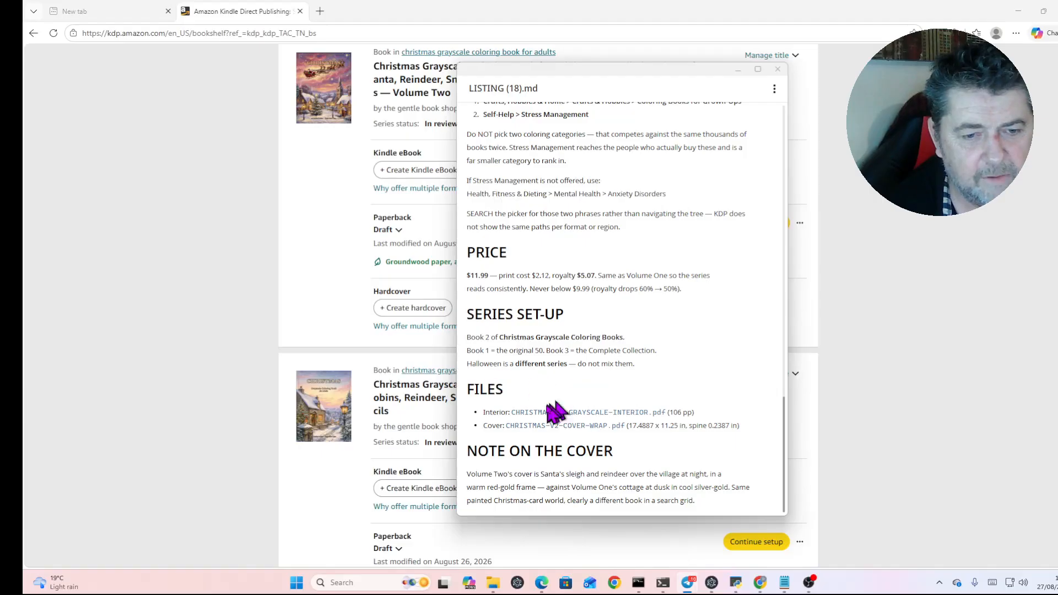
scroll(651, 297, "up", 15)
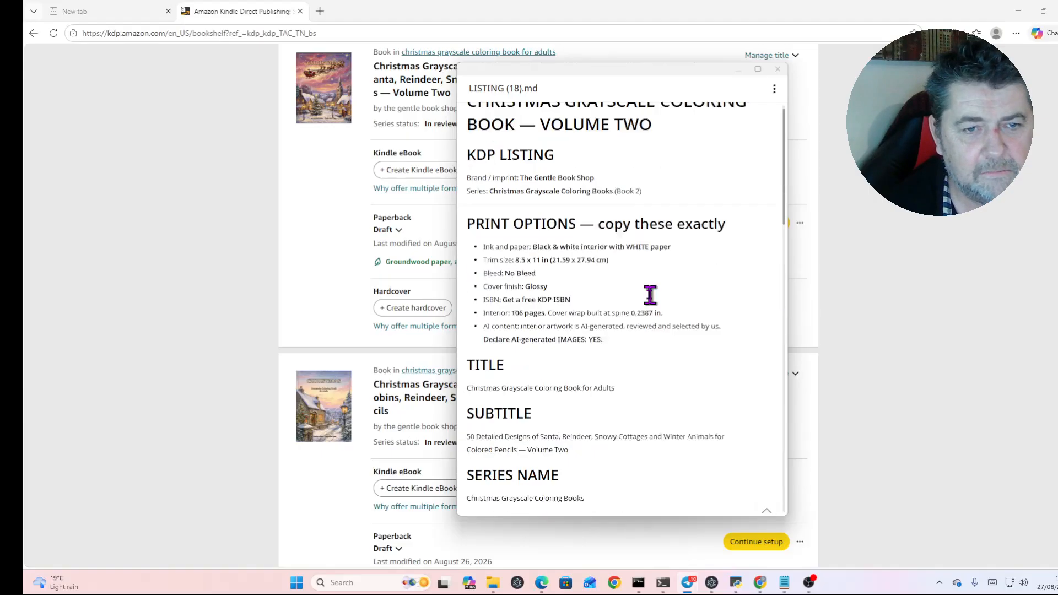
scroll(651, 296, "down", 15)
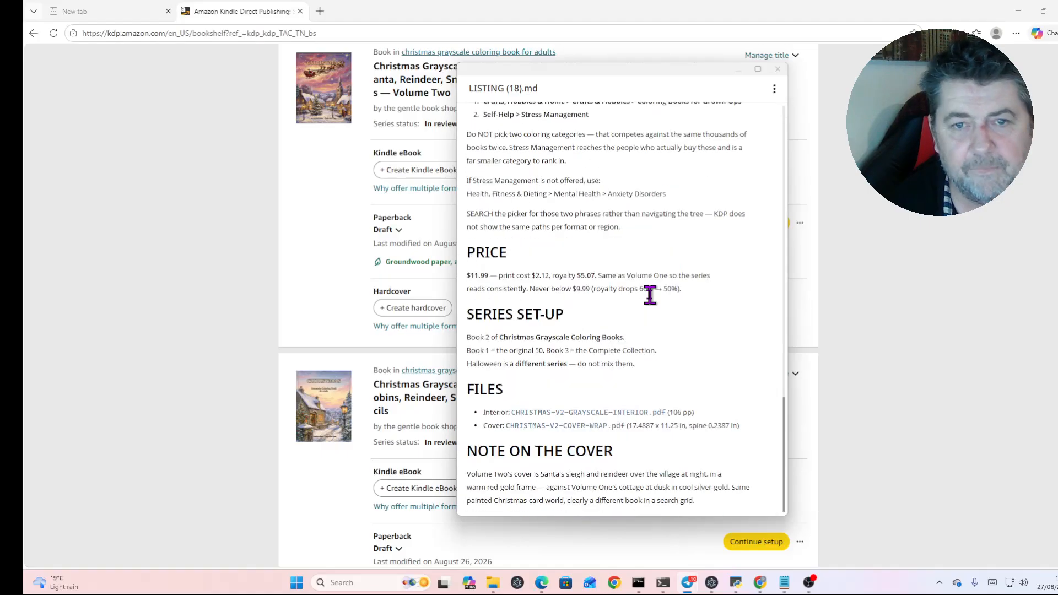
left_click_drag(707, 63, 1057, 83)
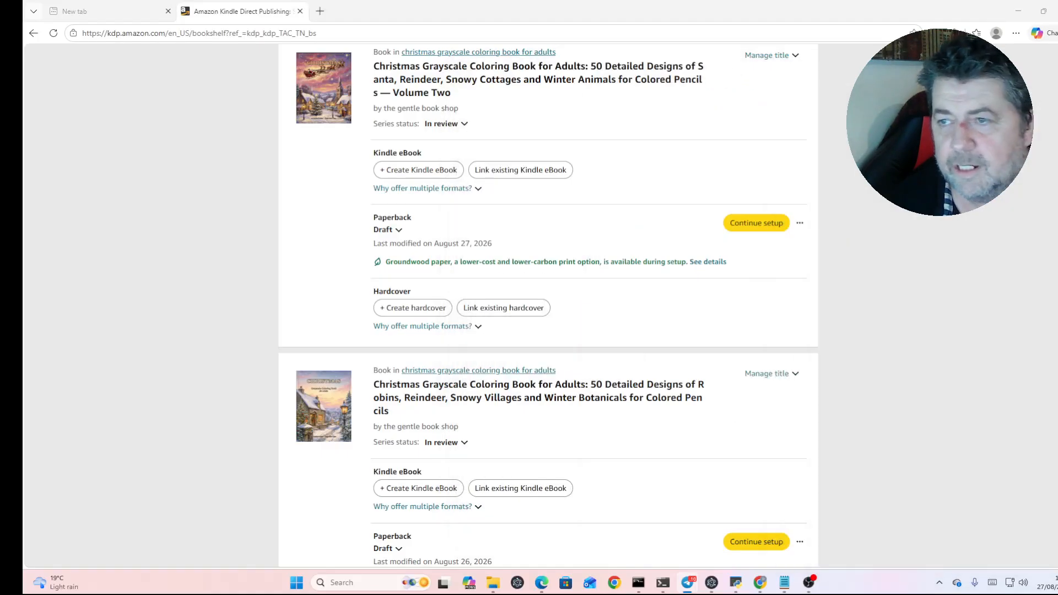
Step: Look through the Christmas and Halloween grayscale coloring book drafts on the Bookshelf
scroll(695, 318, "up", 6)
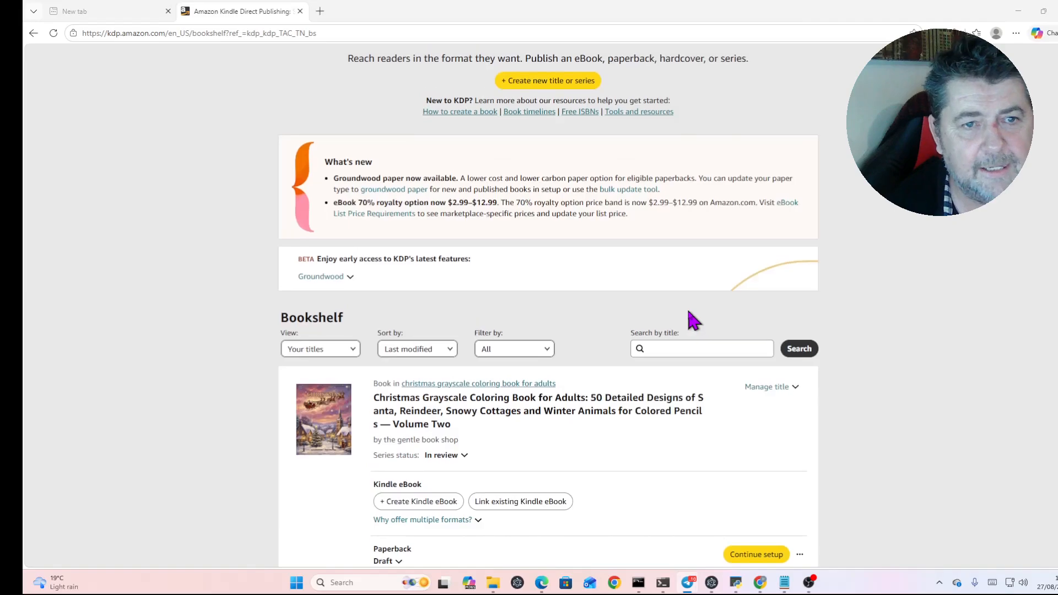
scroll(693, 319, "down", 3)
scroll(689, 313, "down", 15)
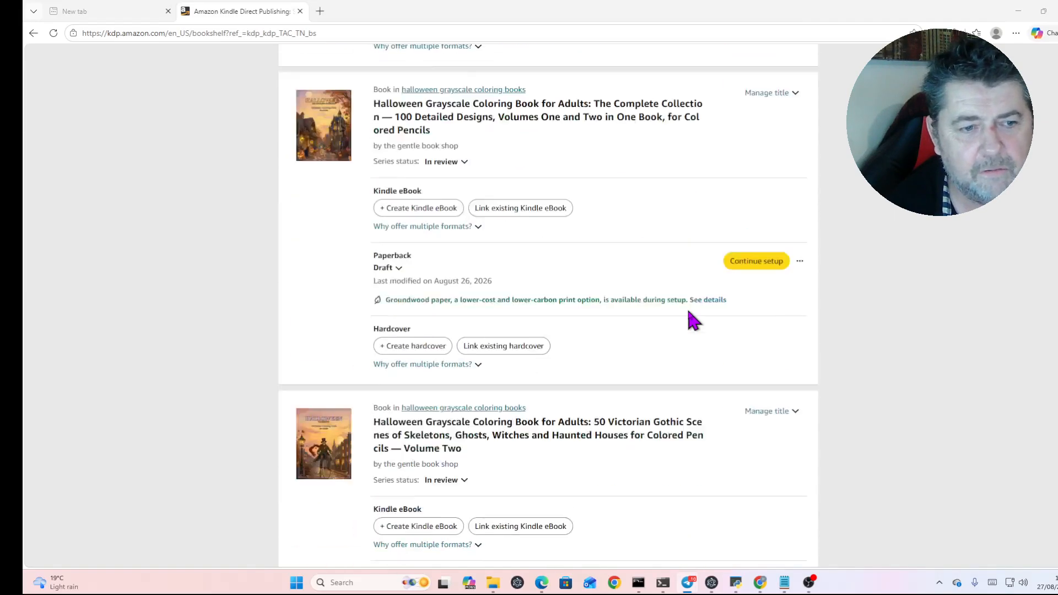
scroll(689, 312, "down", 9)
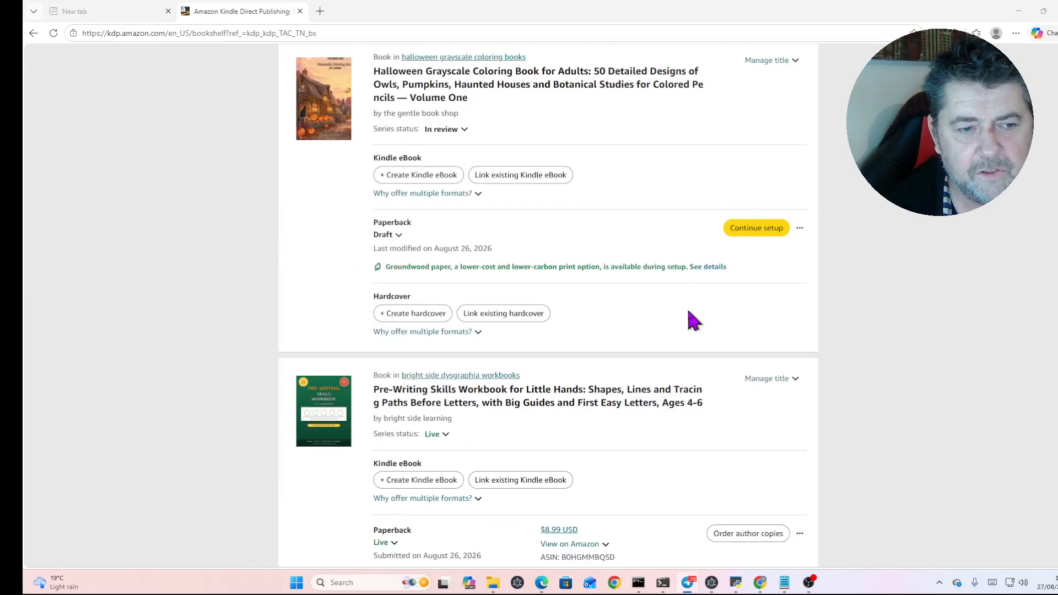
scroll(689, 312, "up", 12)
scroll(689, 314, "up", 15)
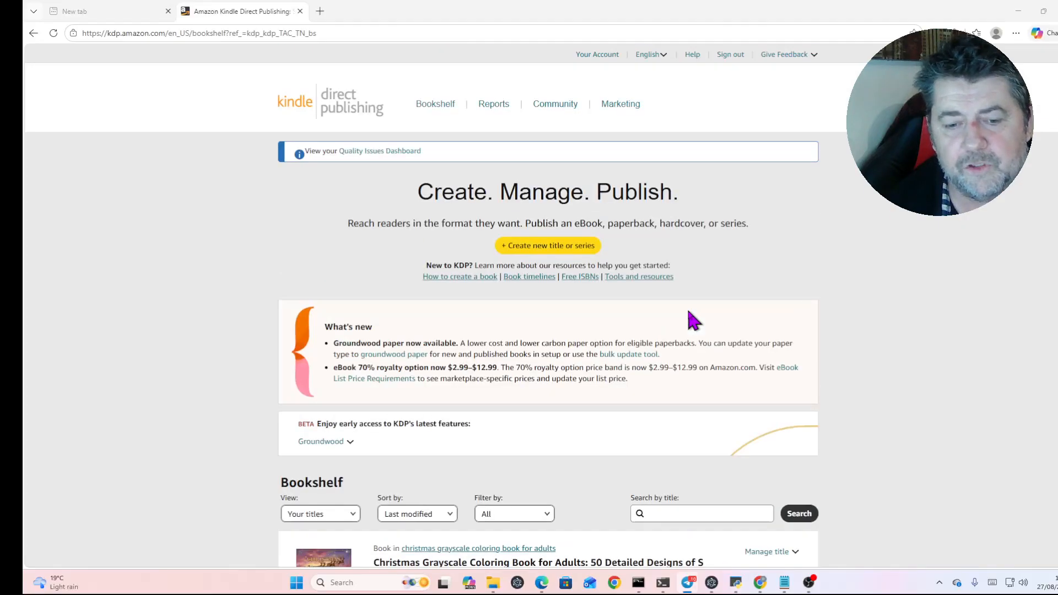
Step: Switch to Chrome and examine the generated greyscale coloring pages in the Google Flow project and the Higgsfield image gallery
left_click(760, 582)
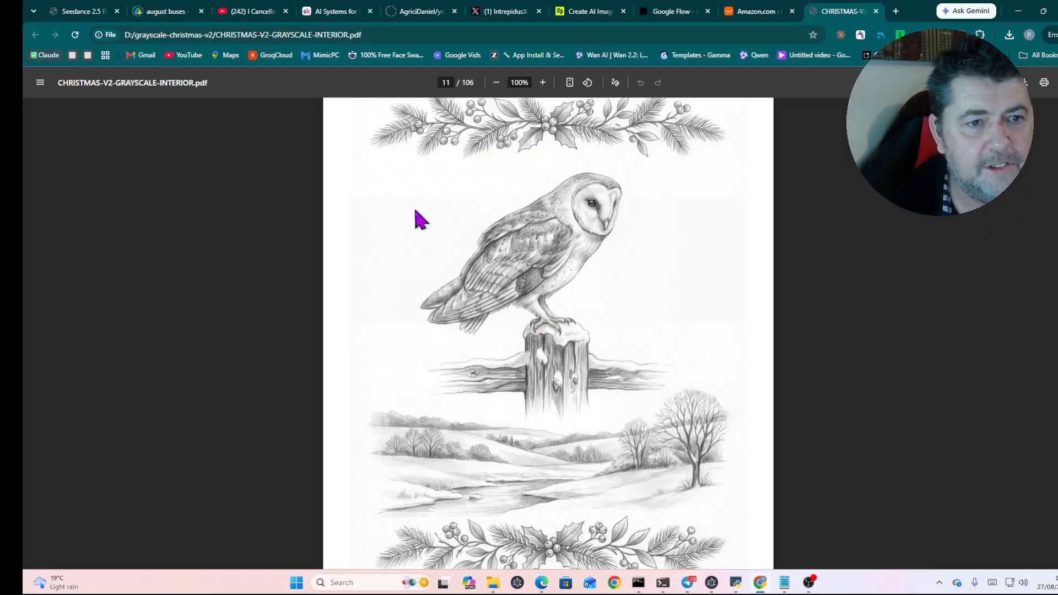
left_click(674, 11)
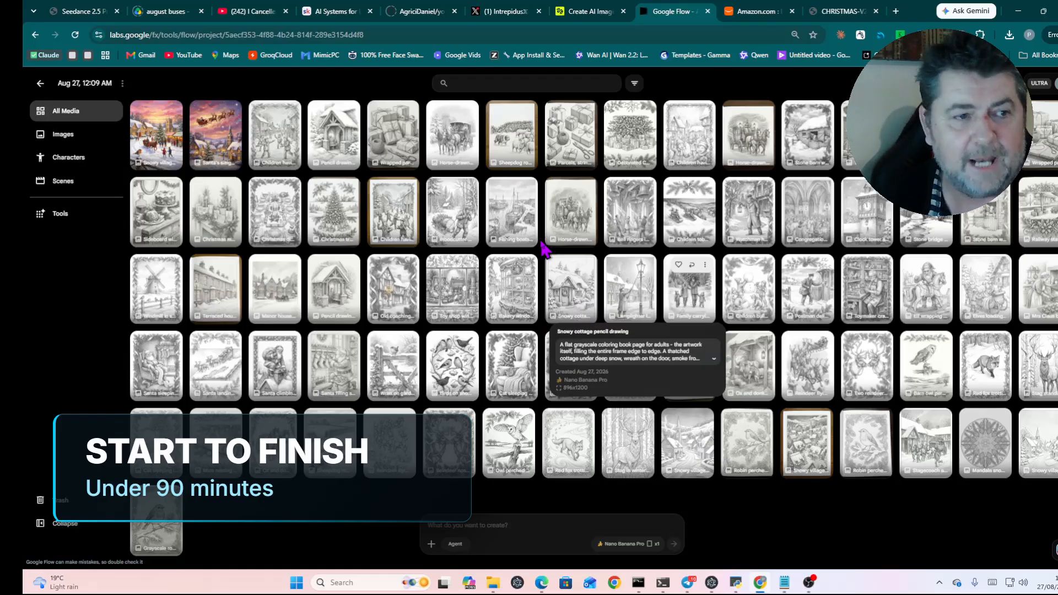
left_click(573, 13)
scroll(687, 276, "down", 12)
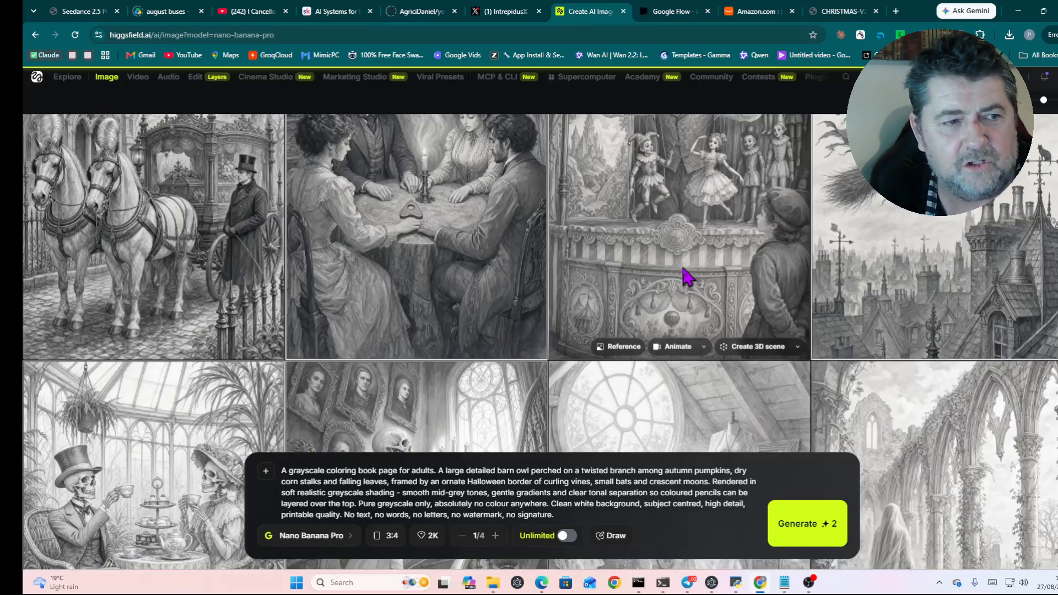
scroll(687, 276, "up", 2)
scroll(686, 275, "down", 10)
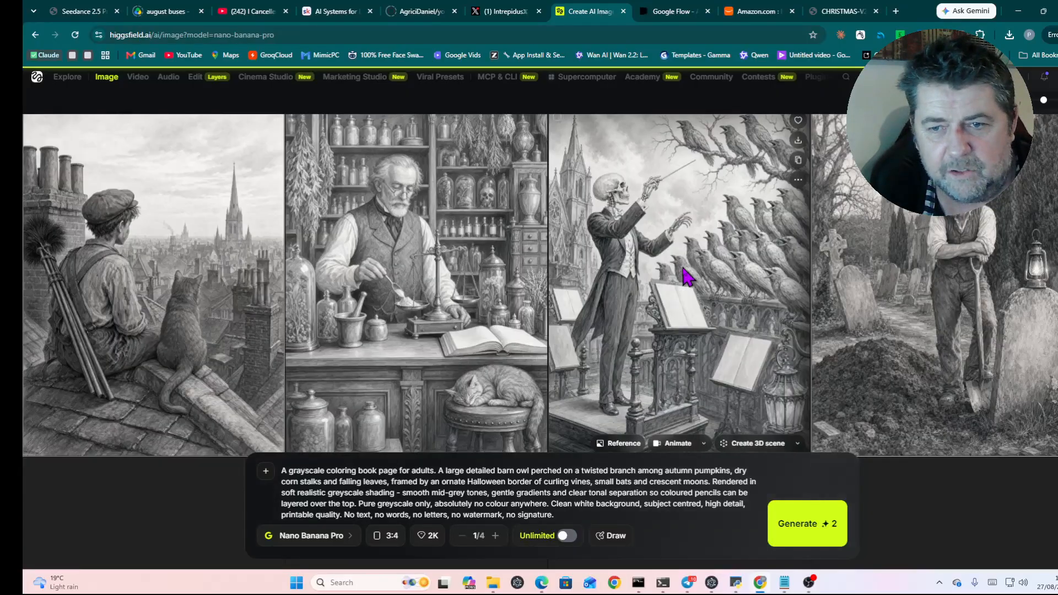
scroll(687, 276, "down", 5)
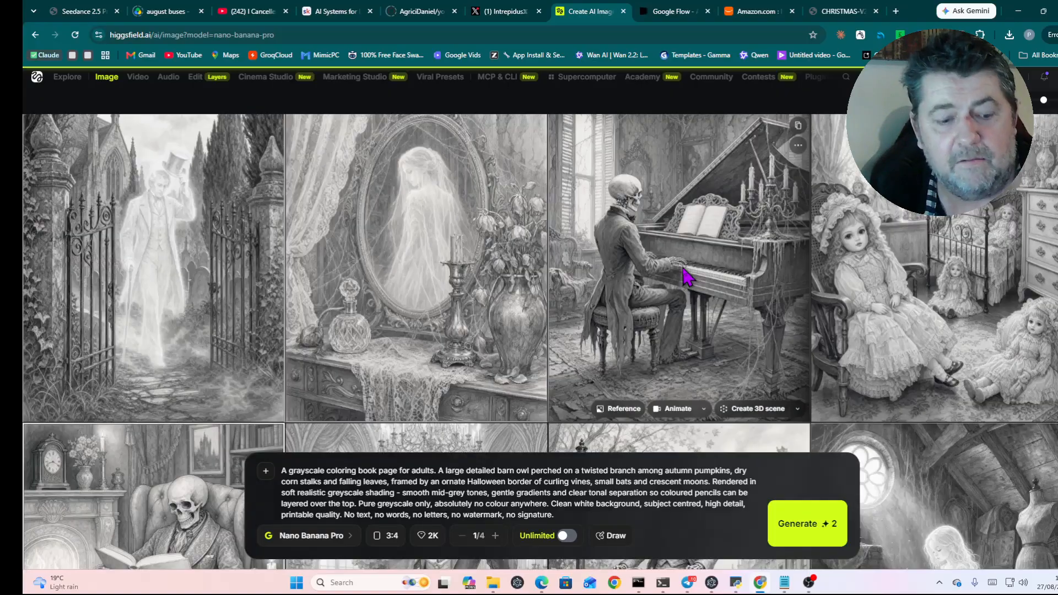